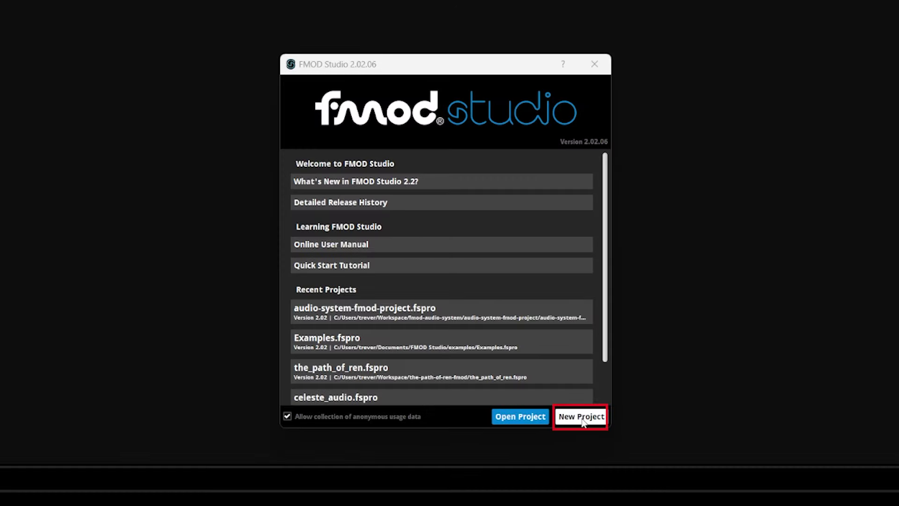
Step: Create a new project and import ui_cancel.ogg and ui_okay.ogg into its assets
left_click(582, 418)
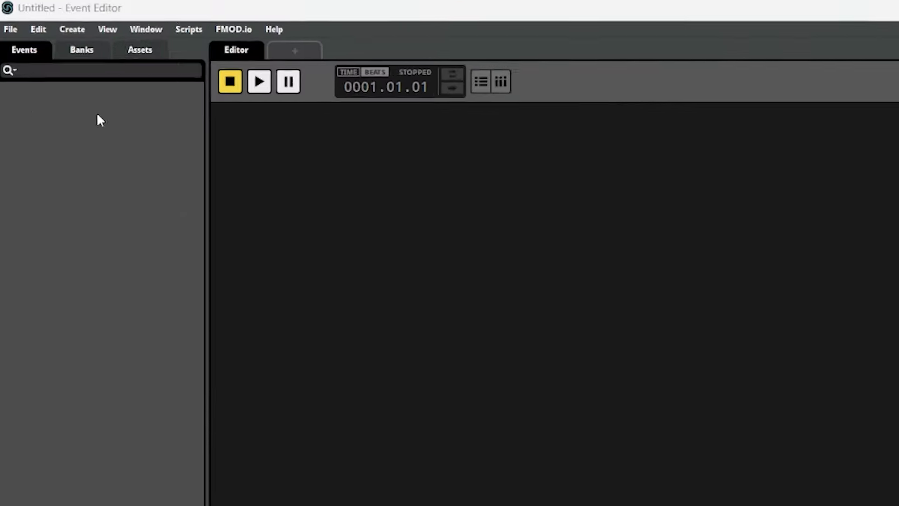
left_click(149, 54)
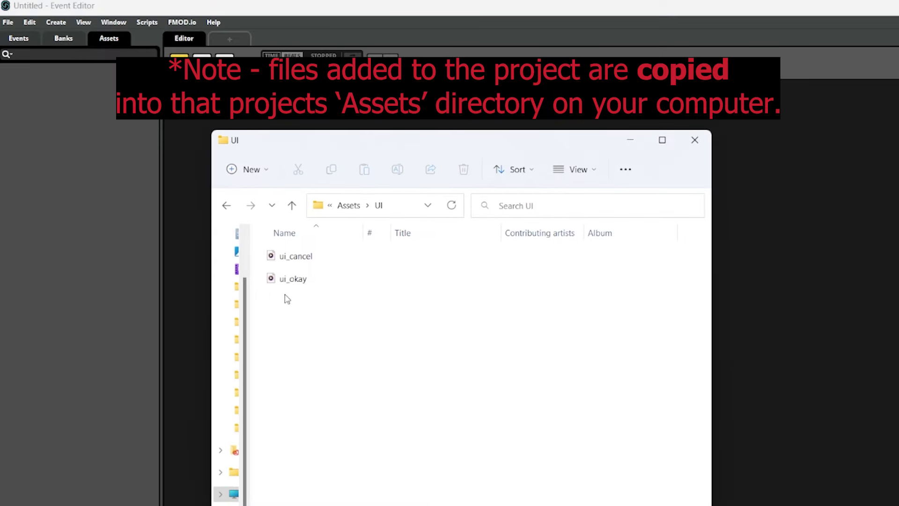
left_click_drag(287, 299, 64, 174)
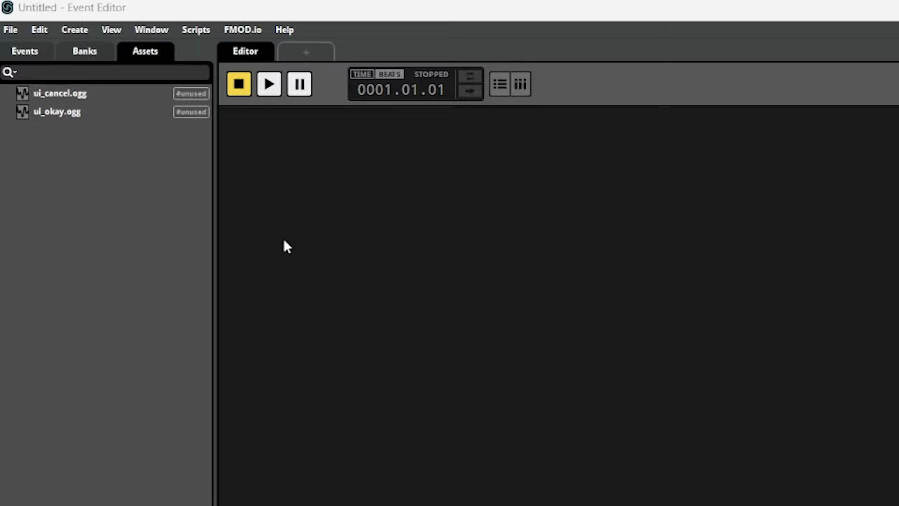
left_click(10, 30)
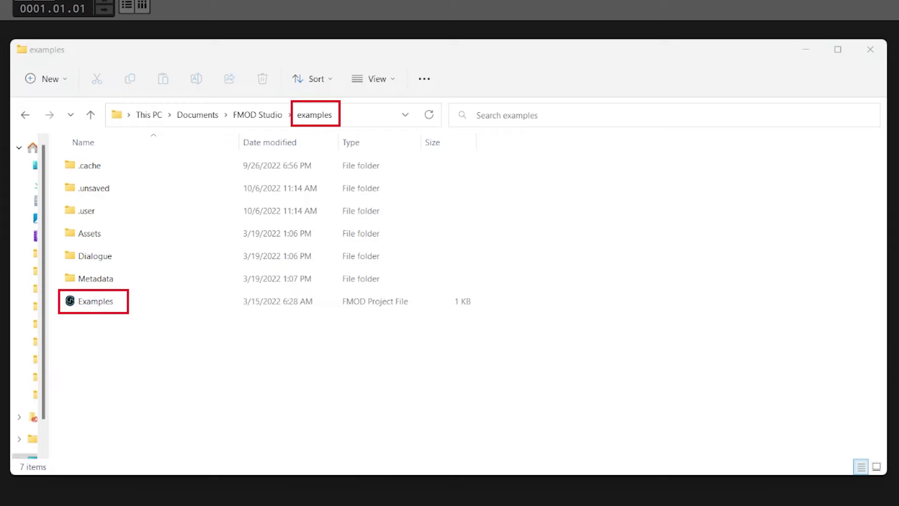
Step: Import the eight example asset folders, Ambience through Weapons, from the examples Assets folder
left_click(118, 238)
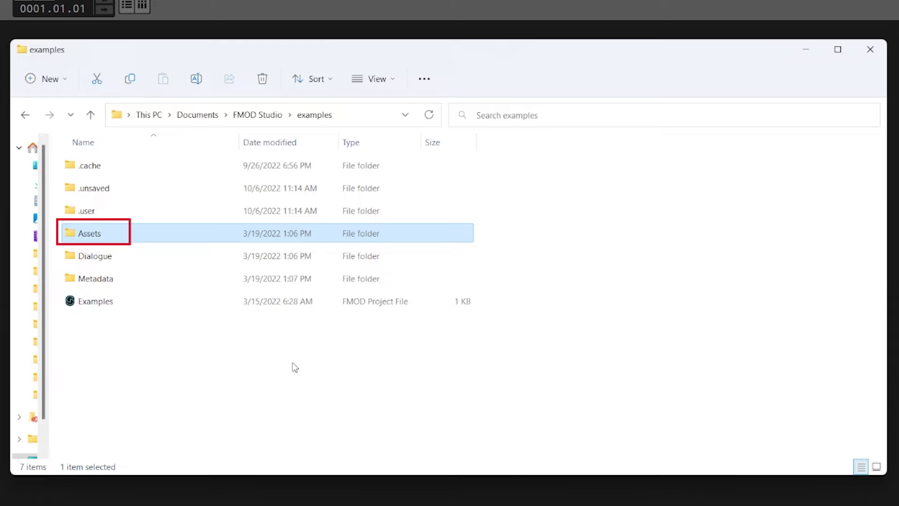
double_click(106, 237)
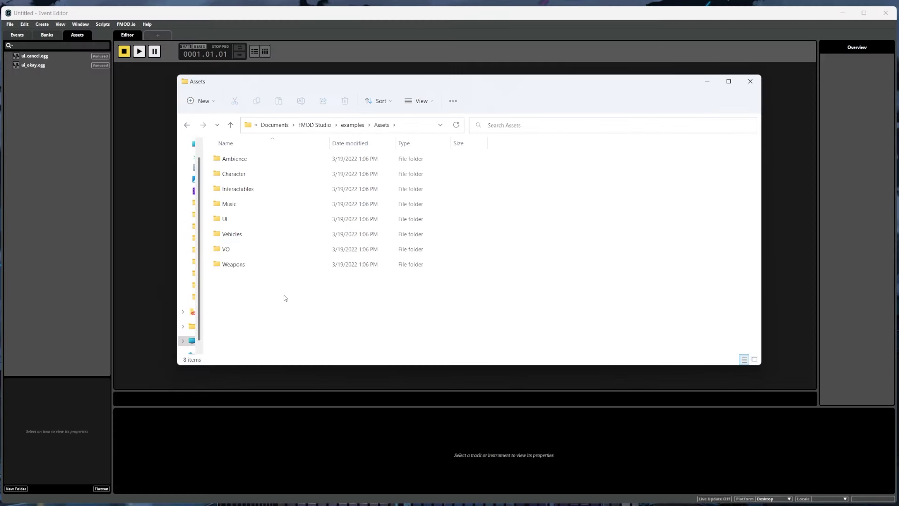
left_click_drag(297, 300, 51, 114)
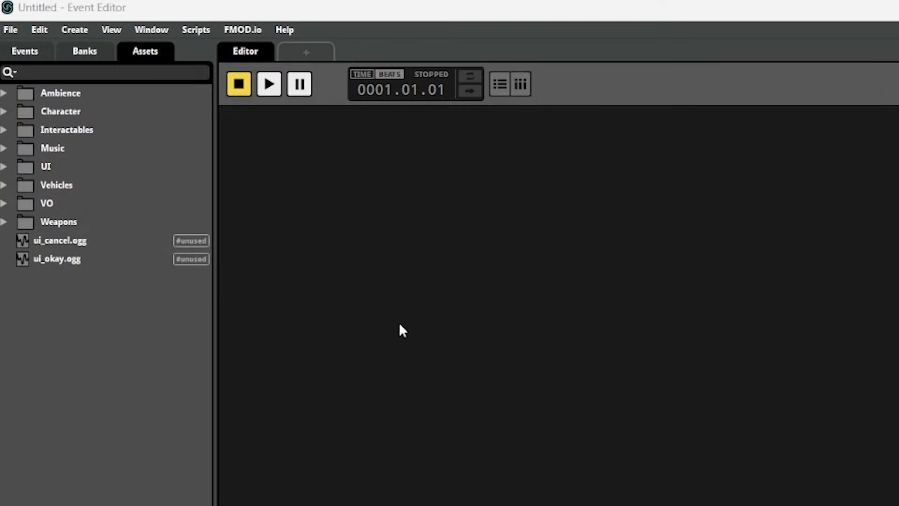
Step: Delete the loose ui_cancel.ogg and ui_okay.ogg assets, then show the Events list
left_click_drag(66, 277, 52, 243)
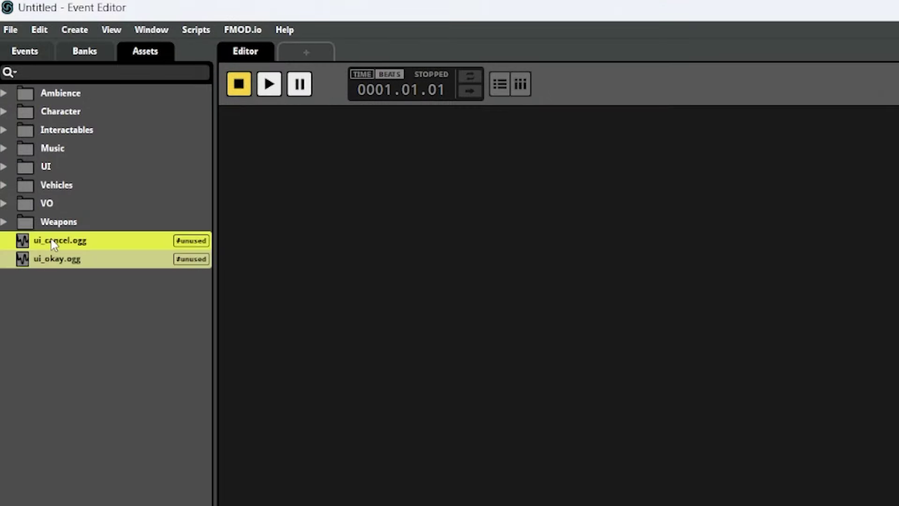
key("Delete")
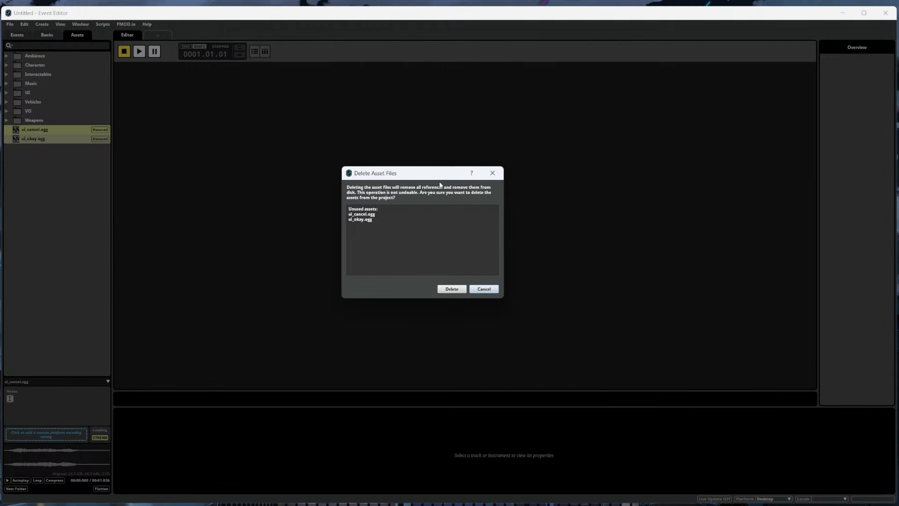
left_click(453, 289)
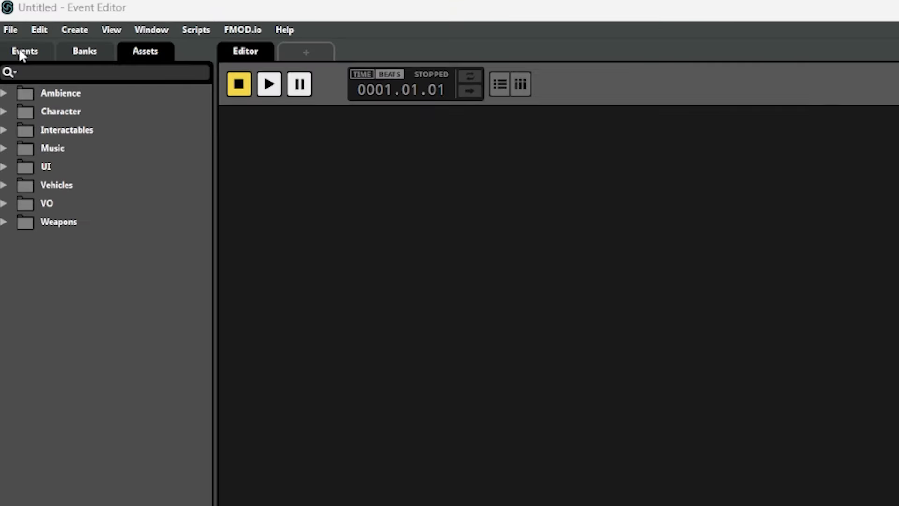
left_click(16, 35)
Step: Create a 2D action event, keeping the default name New Event
right_click(48, 240)
mouse_move(100, 252)
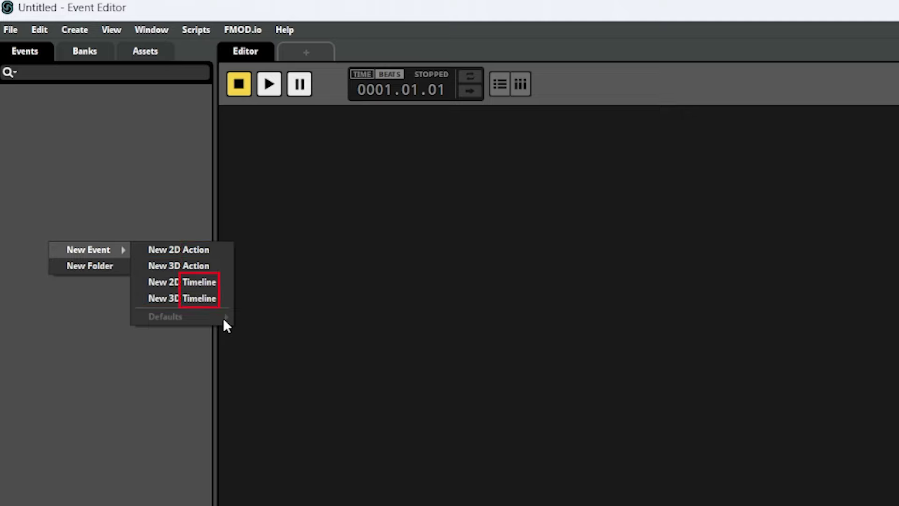
left_click(215, 252)
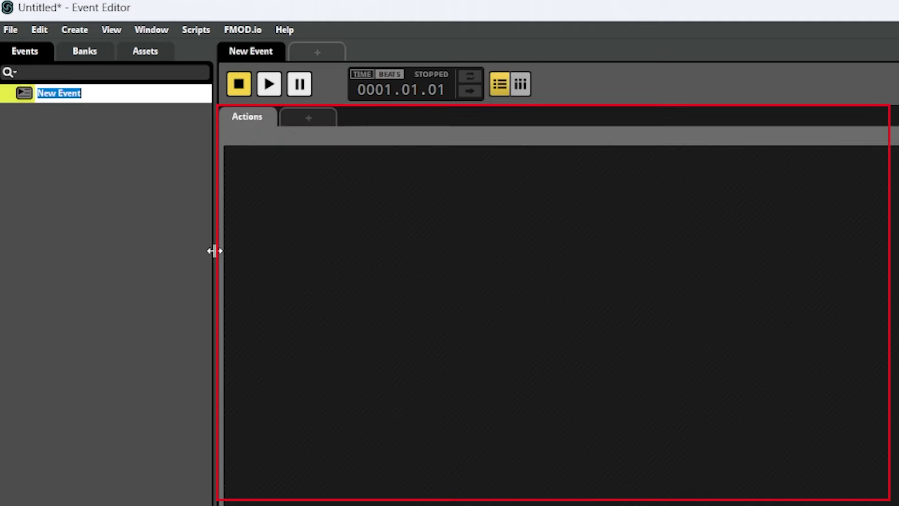
key("Return")
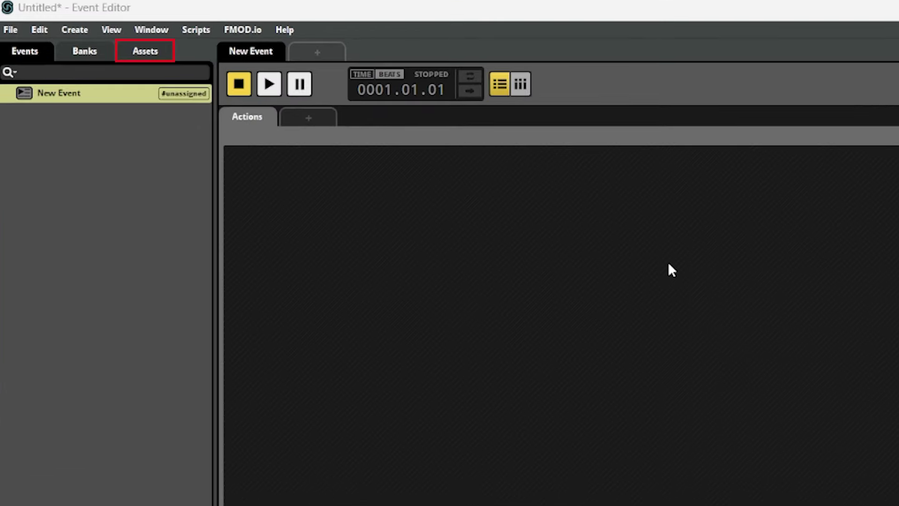
Step: Add ui_cancel and ui_okay instruments to the event and set them to play concurrently
left_click(151, 50)
left_click(4, 167)
left_click_drag(79, 186, 424, 226)
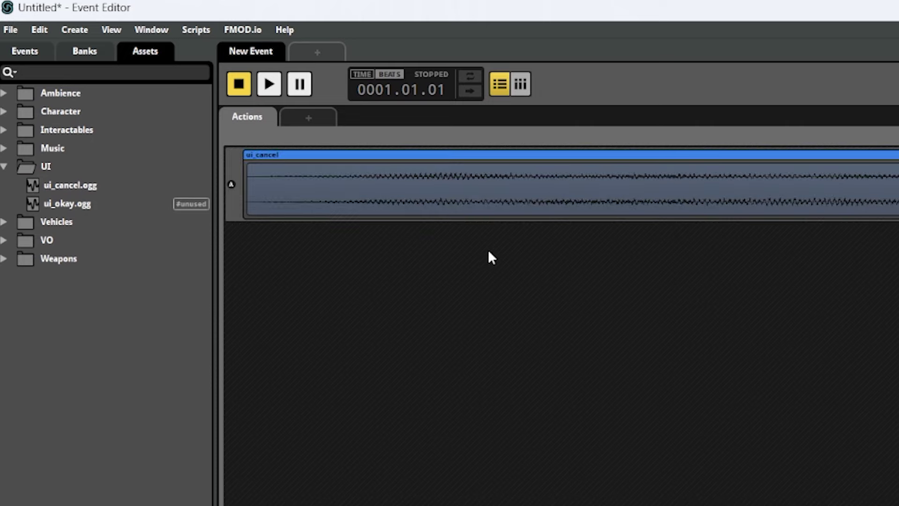
left_click(268, 85)
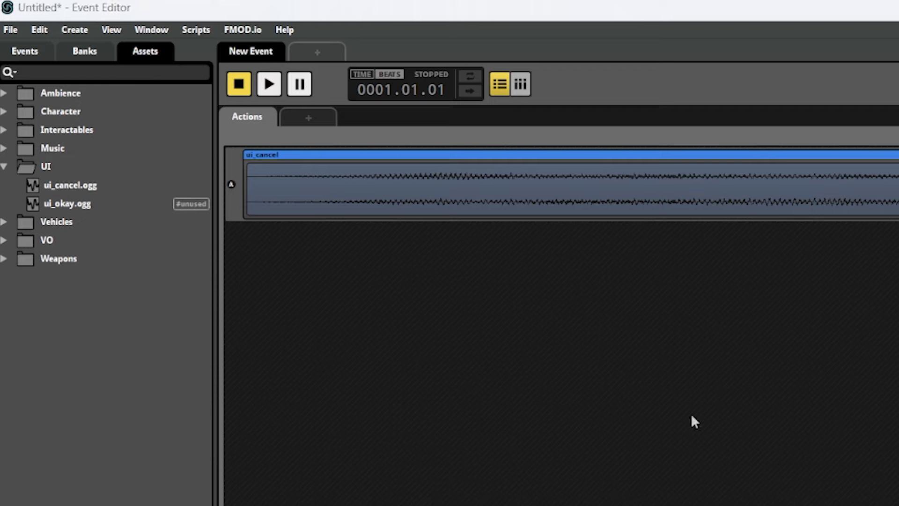
left_click_drag(68, 210, 474, 269)
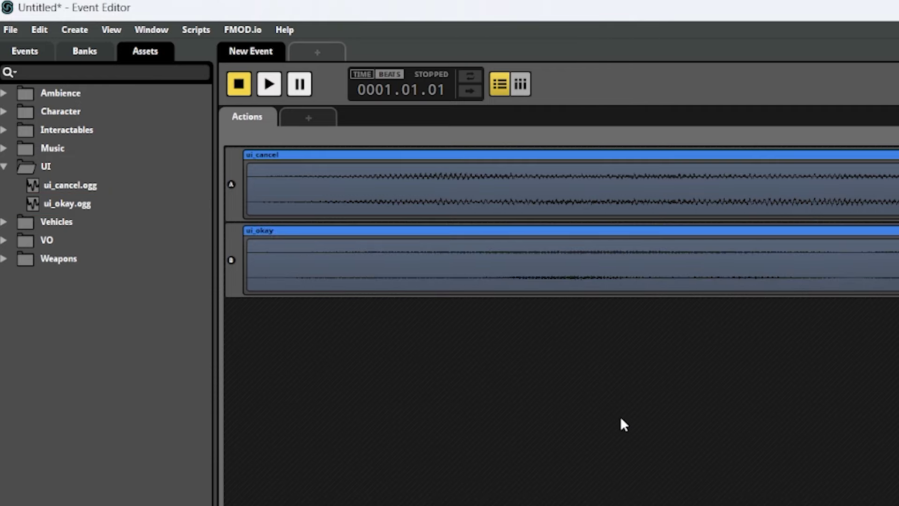
left_click(269, 85)
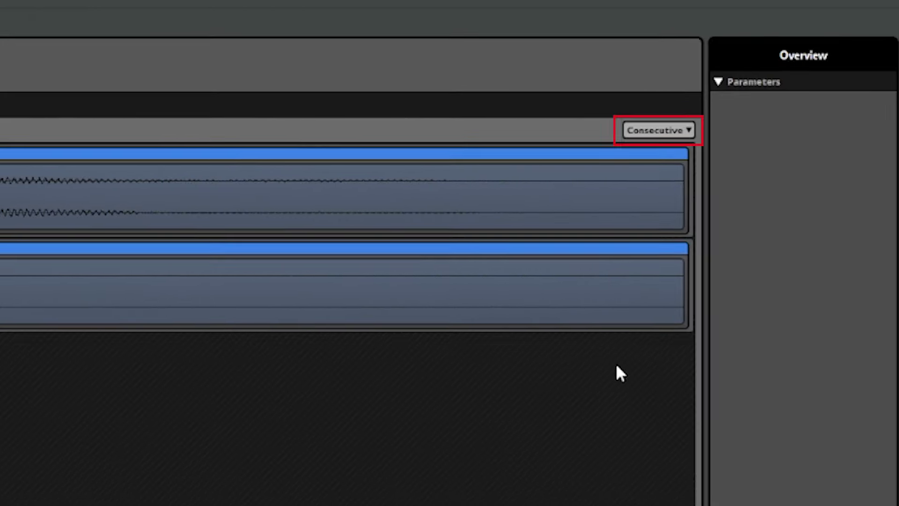
left_click(688, 129)
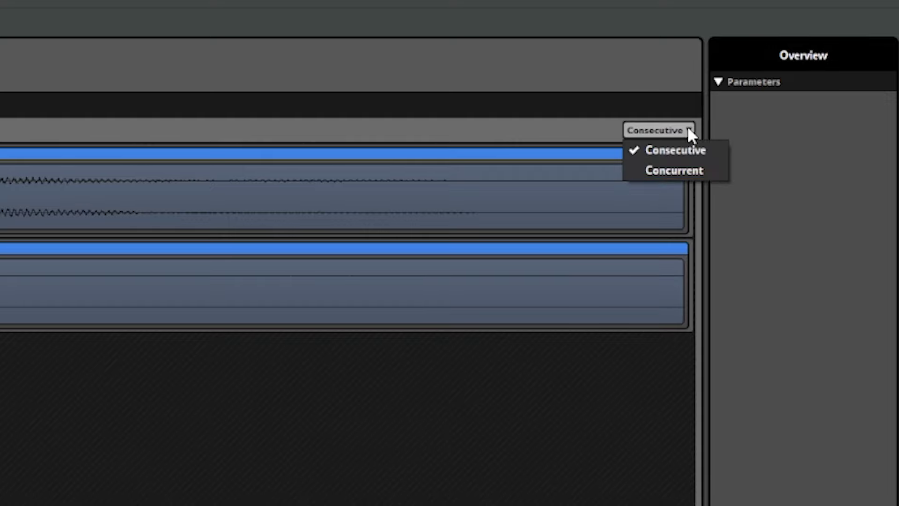
left_click(708, 172)
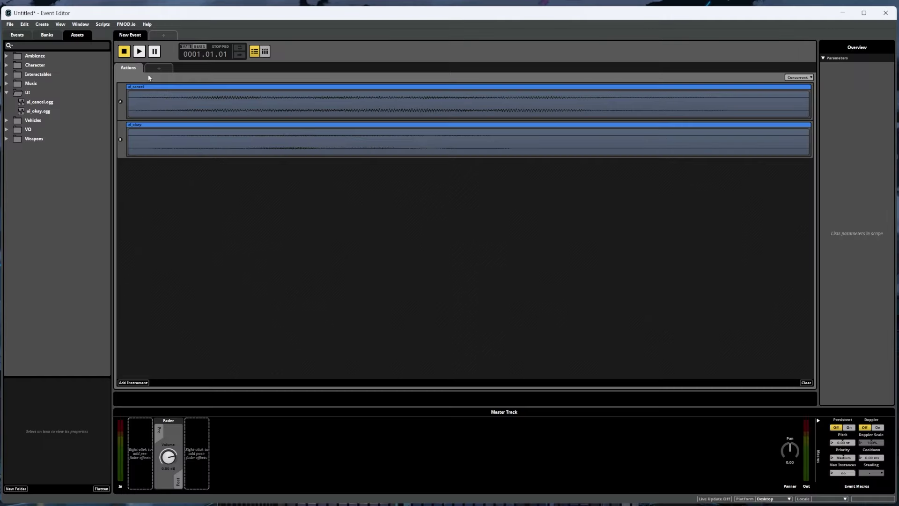
left_click(139, 52)
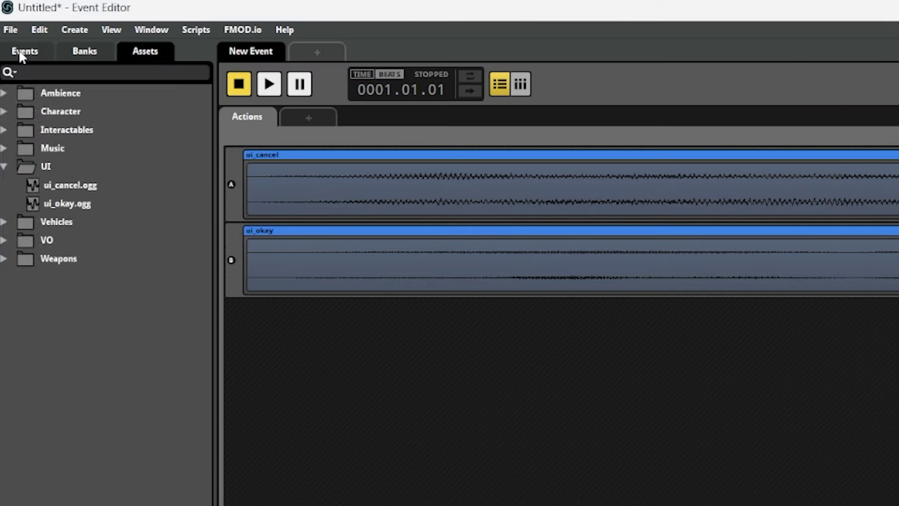
Step: Create a 2D timeline event named New Event 2
left_click(16, 35)
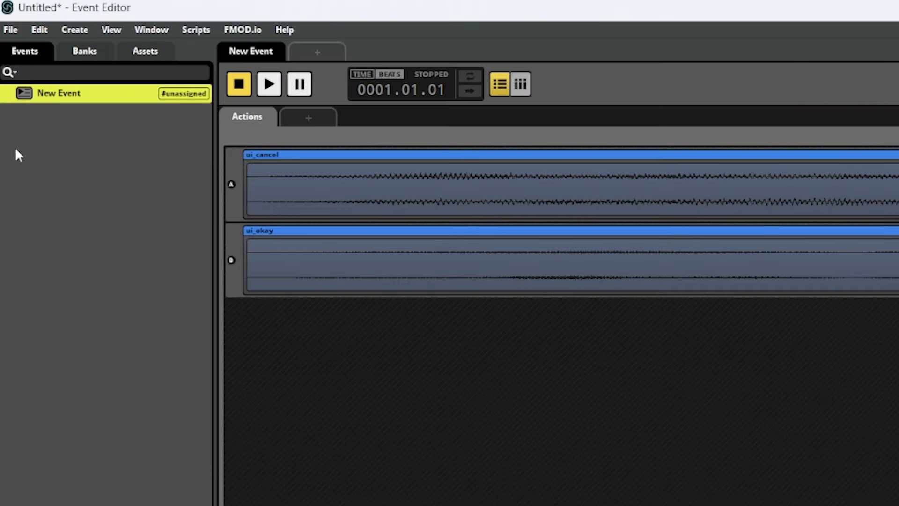
right_click(21, 140)
mouse_move(59, 148)
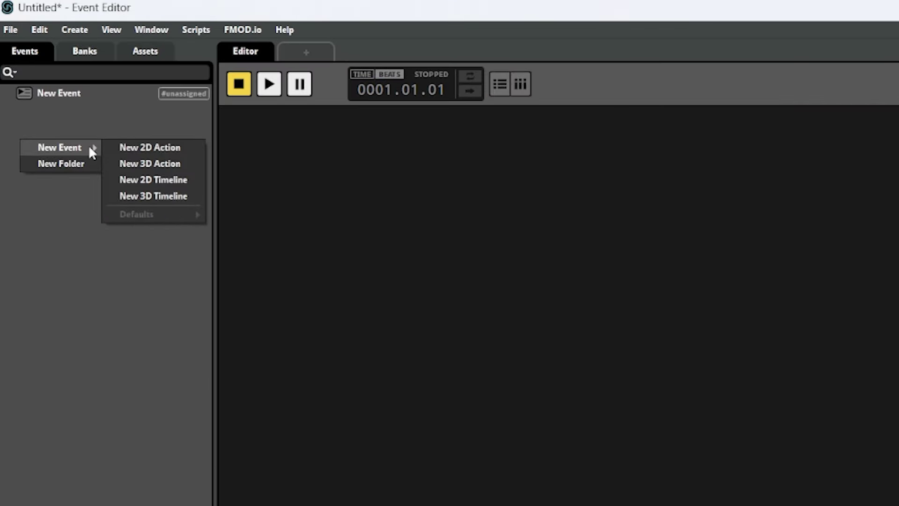
left_click(194, 183)
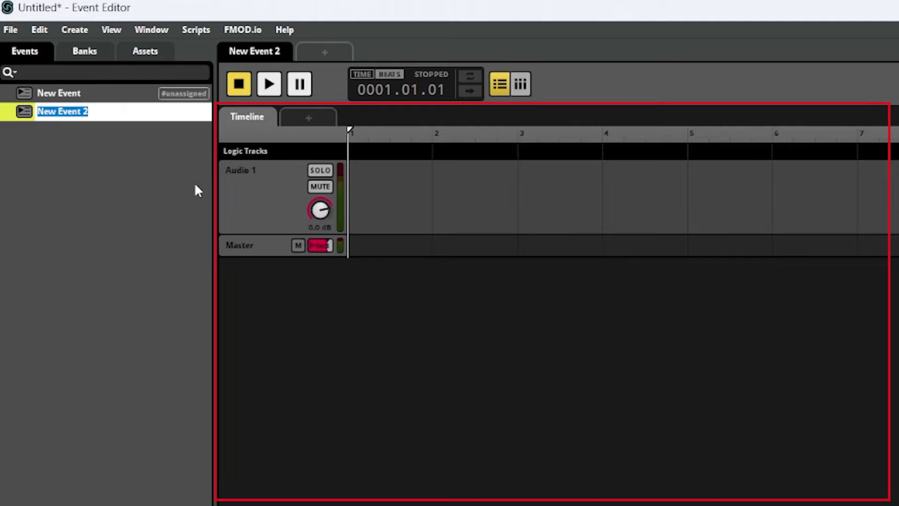
key("Return")
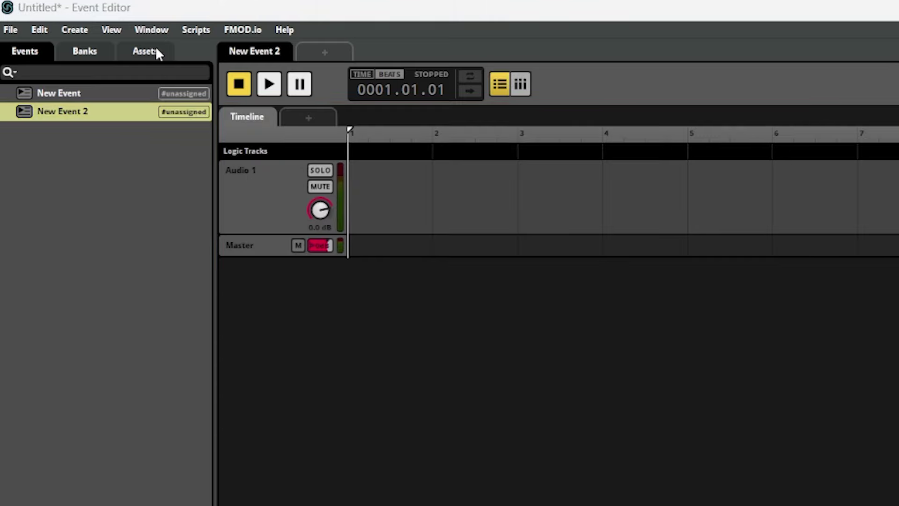
Step: Place ui_cancel then ui_okay on Audio 1 and play the timeline
left_click(156, 48)
left_click_drag(68, 186, 367, 201)
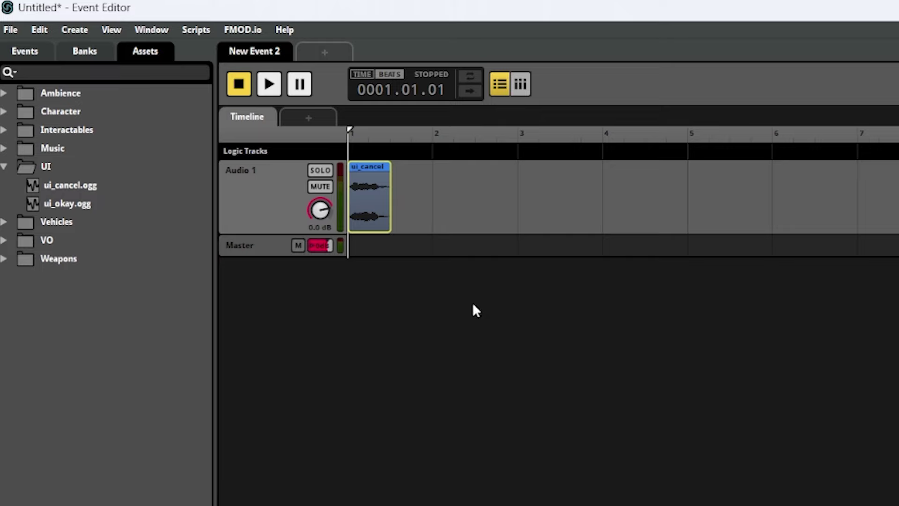
left_click_drag(57, 202, 417, 204)
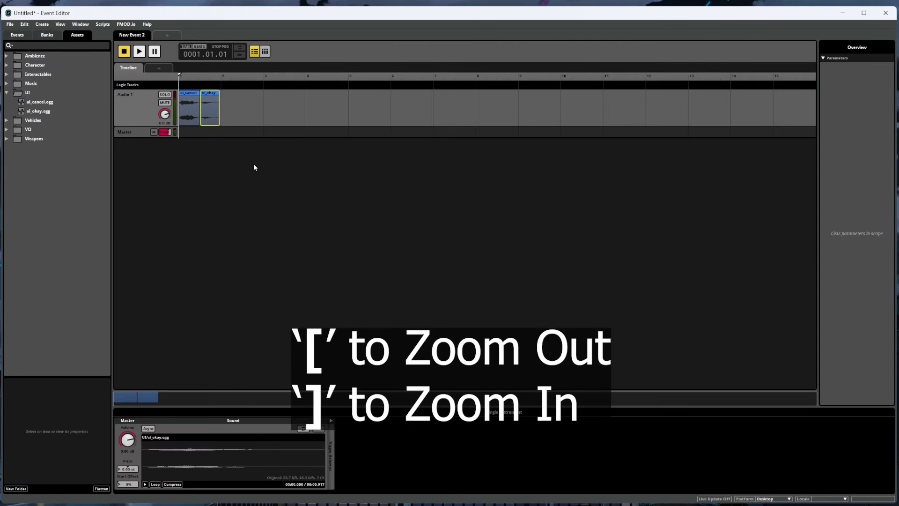
key("bracketright")
key("bracketright")
key("bracketright")
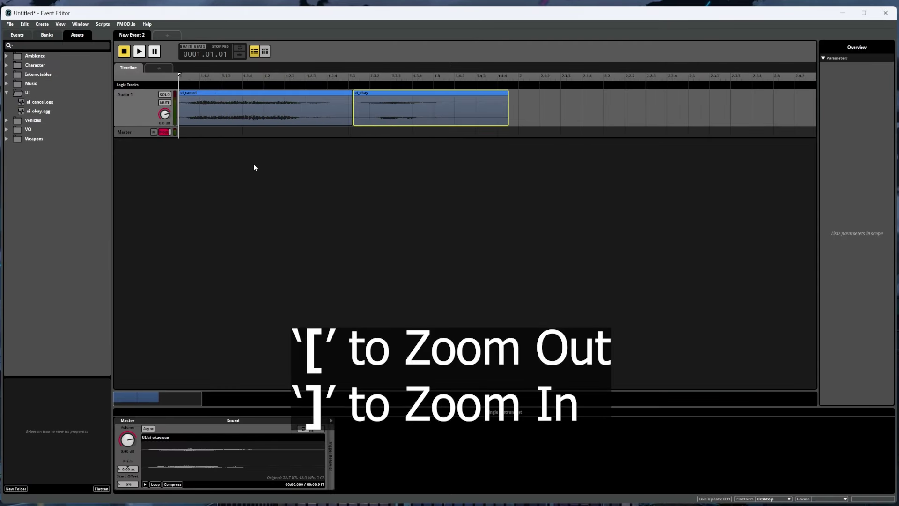
key("bracketright")
key("bracketleft")
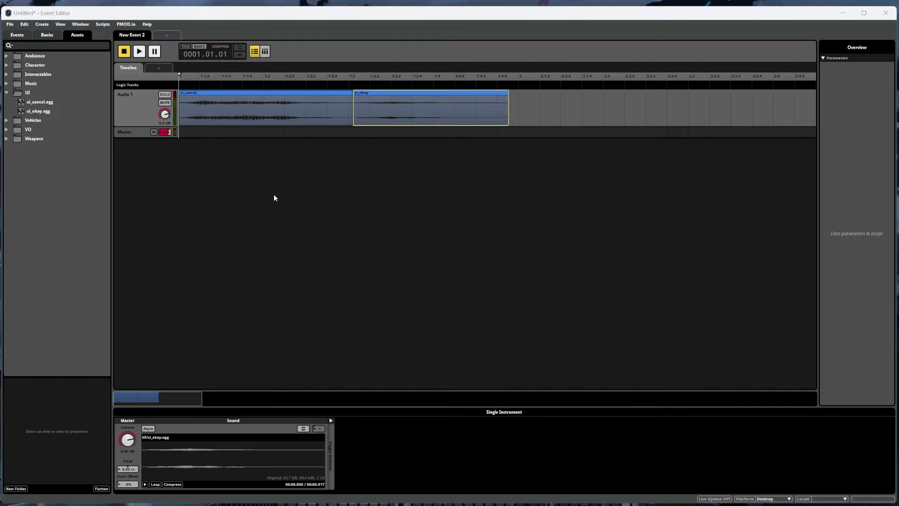
left_click(140, 52)
left_click(352, 196)
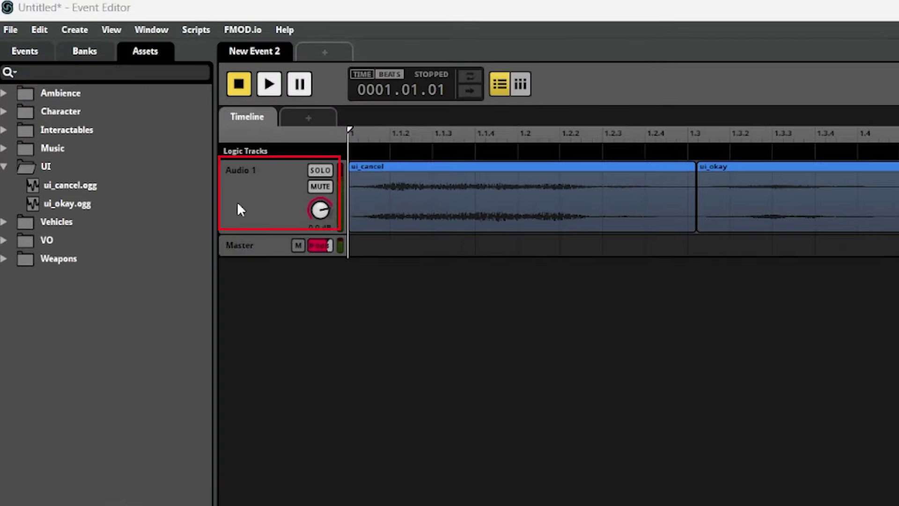
right_click(238, 204)
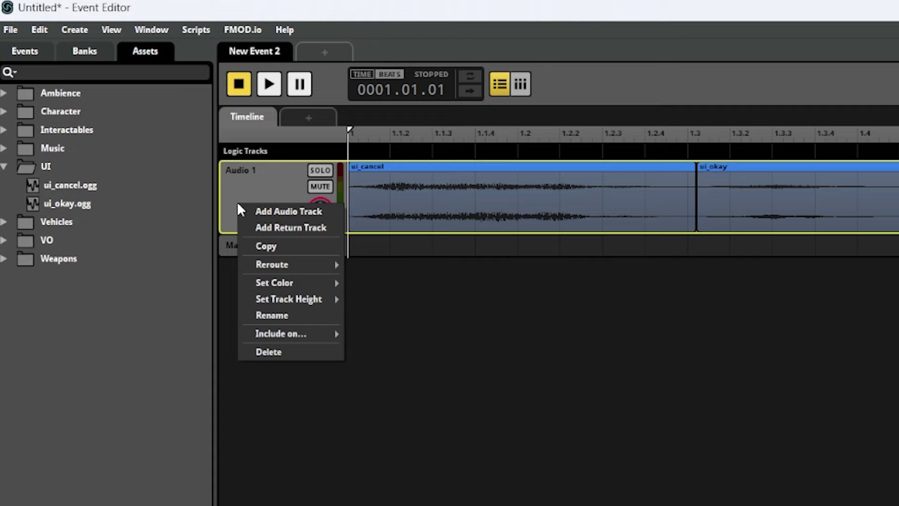
left_click(325, 213)
left_click_drag(814, 199, 548, 276)
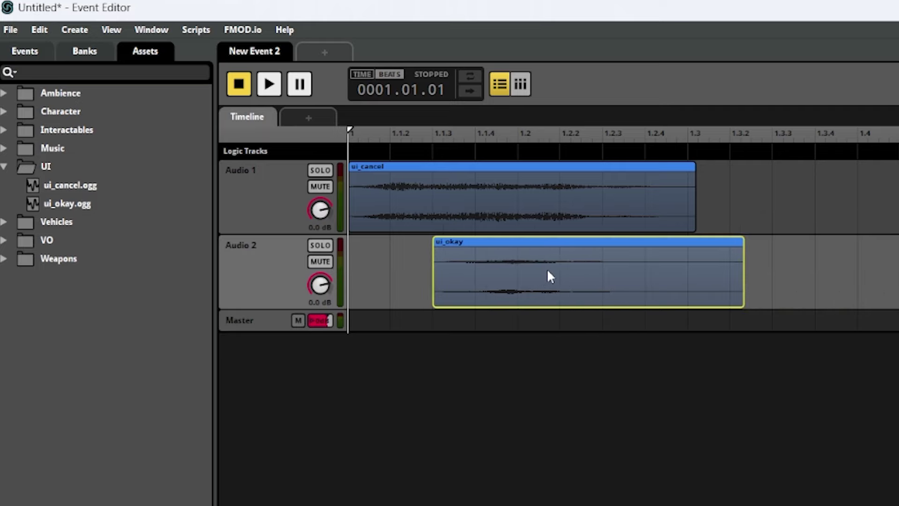
left_click(620, 442)
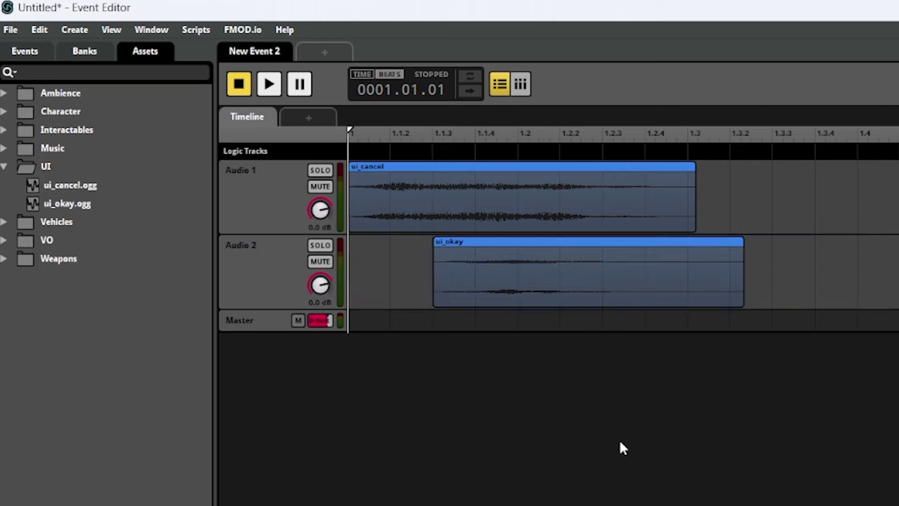
left_click(270, 85)
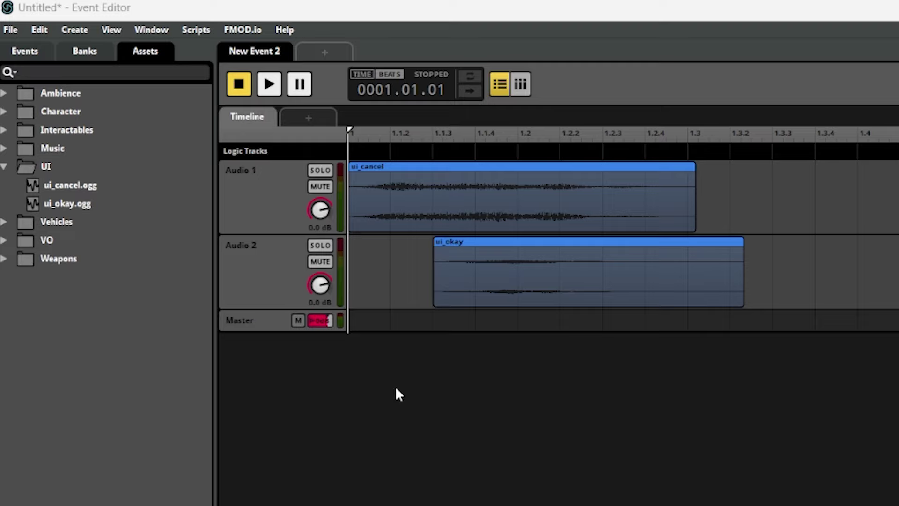
Step: Add three action sheets to New Event 2
left_click(297, 120)
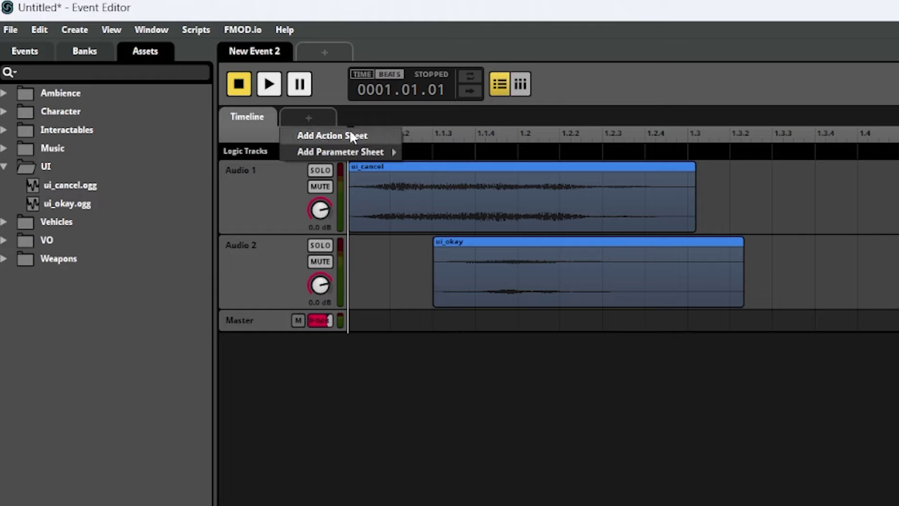
left_click(379, 134)
left_click(368, 119)
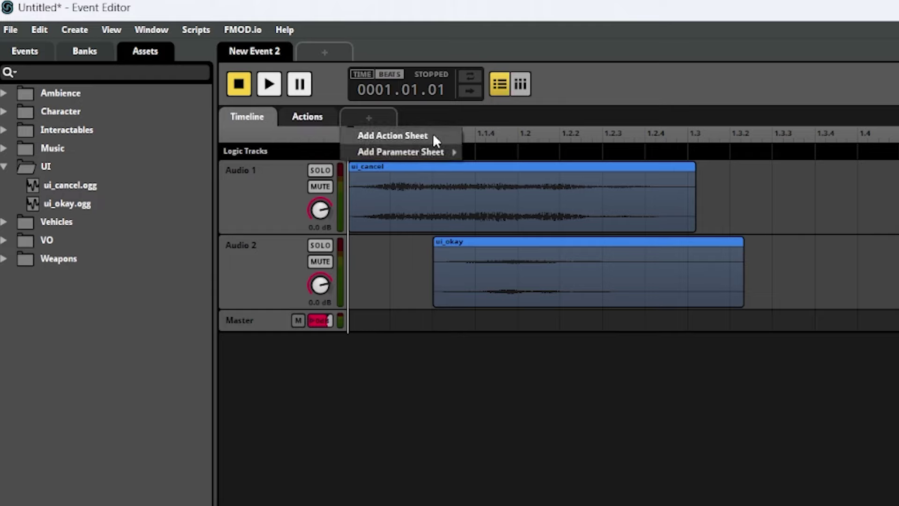
left_click(432, 134)
left_click(307, 117)
left_click(428, 117)
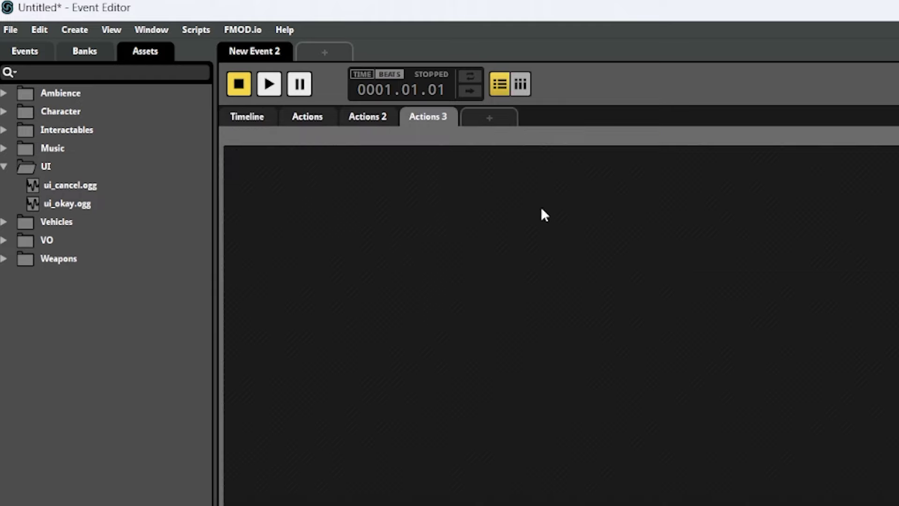
left_click(487, 116)
left_click(324, 173)
Step: Add a timeline sheet to New Event, then delete New Event
left_click(24, 51)
left_click(70, 95)
left_click(307, 117)
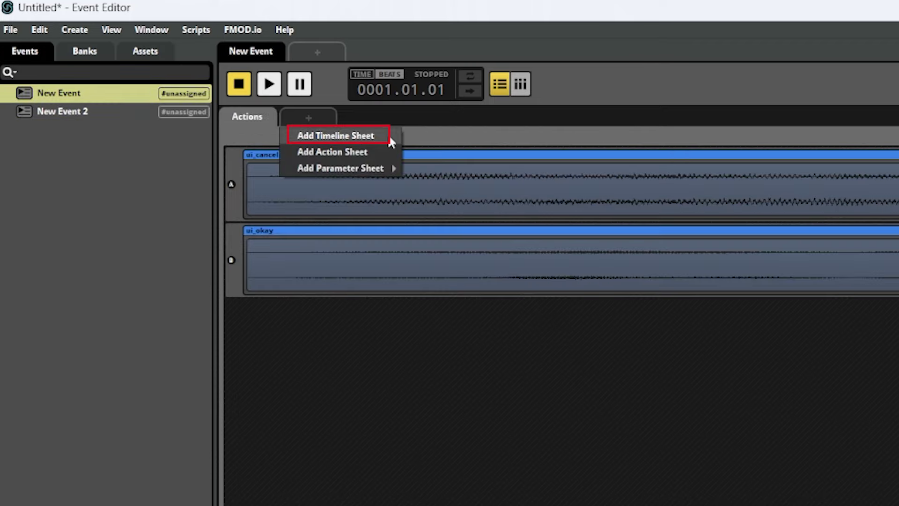
left_click(389, 135)
left_click(385, 117)
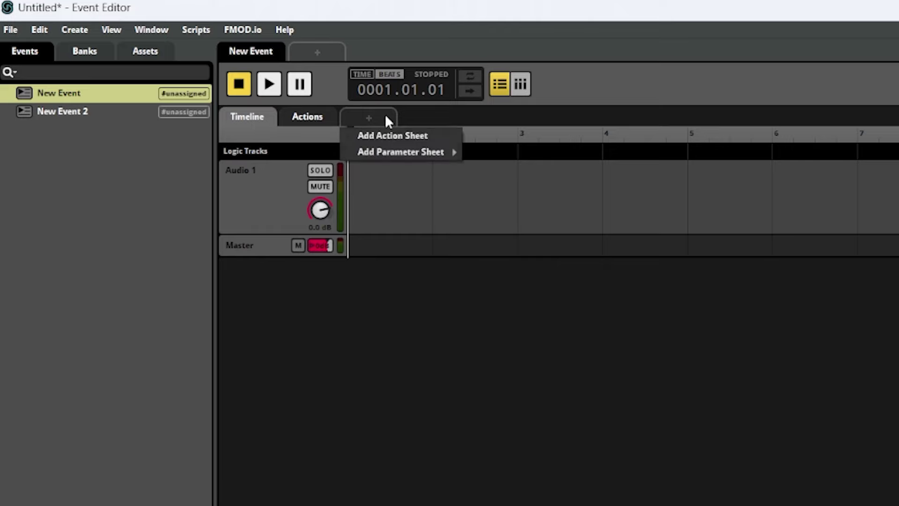
mouse_move(436, 158)
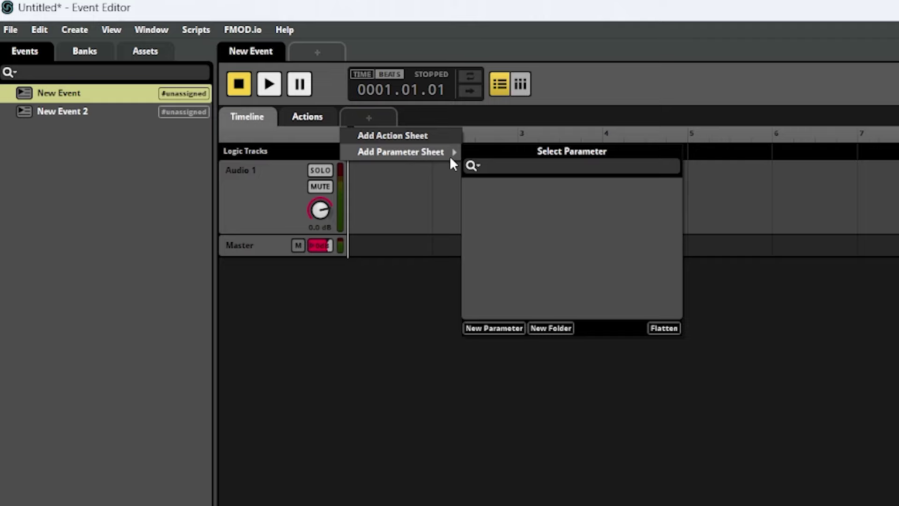
left_click(87, 91)
key("Delete")
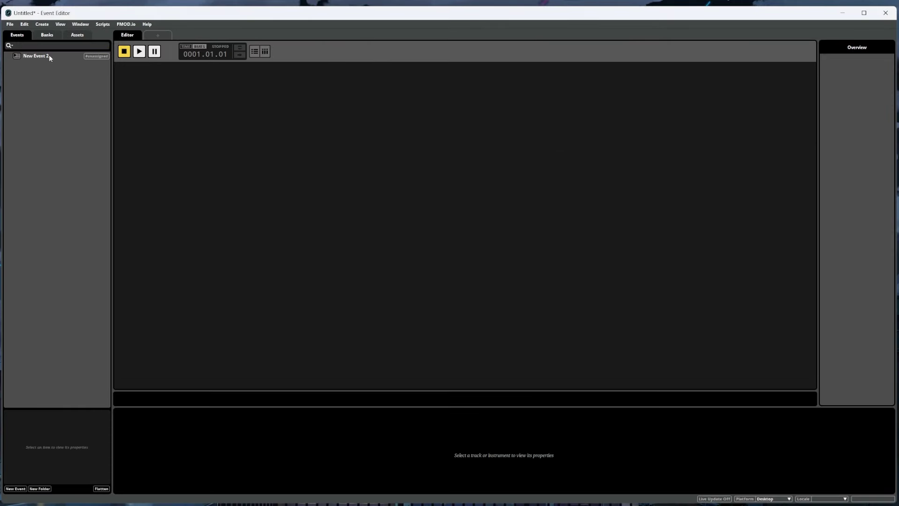
Step: Remove the Actions, Actions 2 and Actions 3 sheets from New Event 2
left_click(49, 57)
right_click(158, 68)
left_click(176, 103)
right_click(158, 68)
left_click(182, 104)
right_click(158, 67)
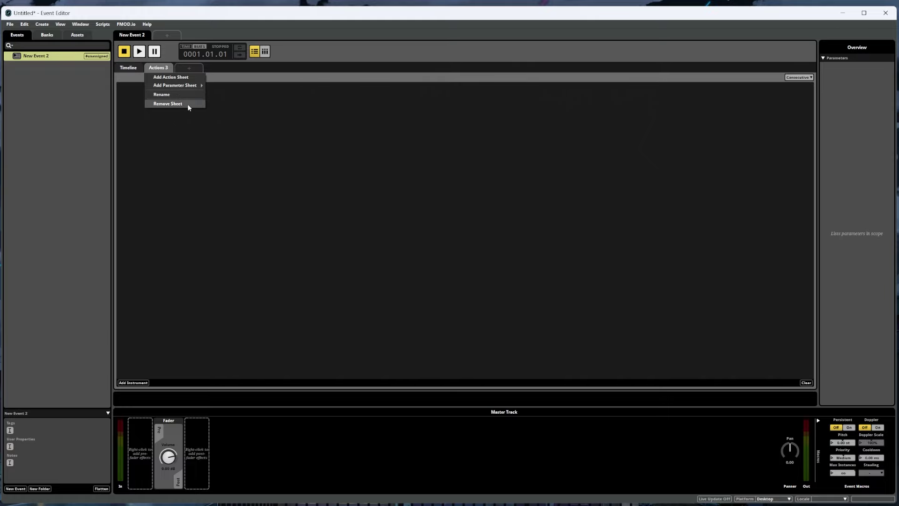
left_click(187, 103)
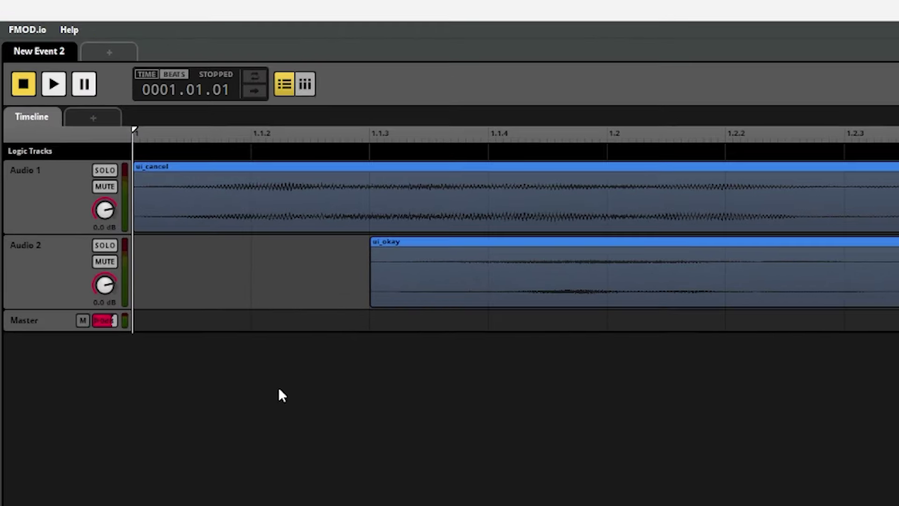
right_click(210, 156)
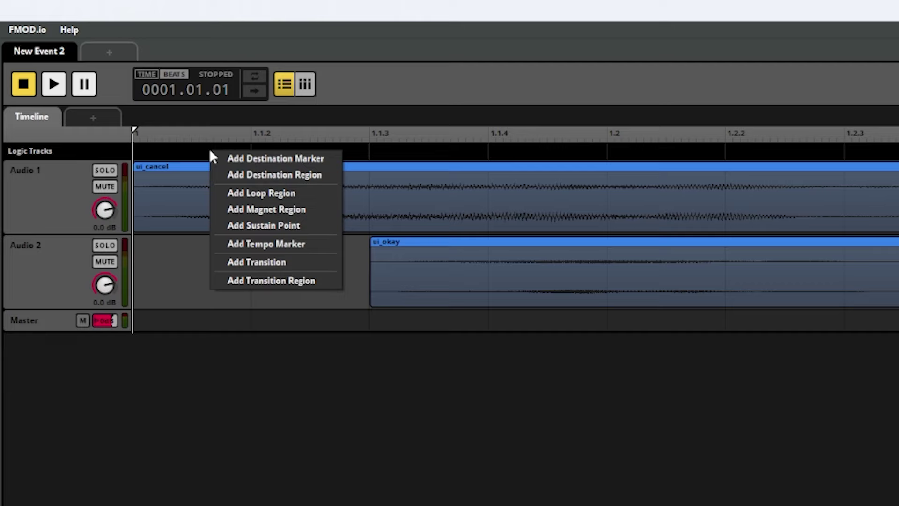
left_click(307, 197)
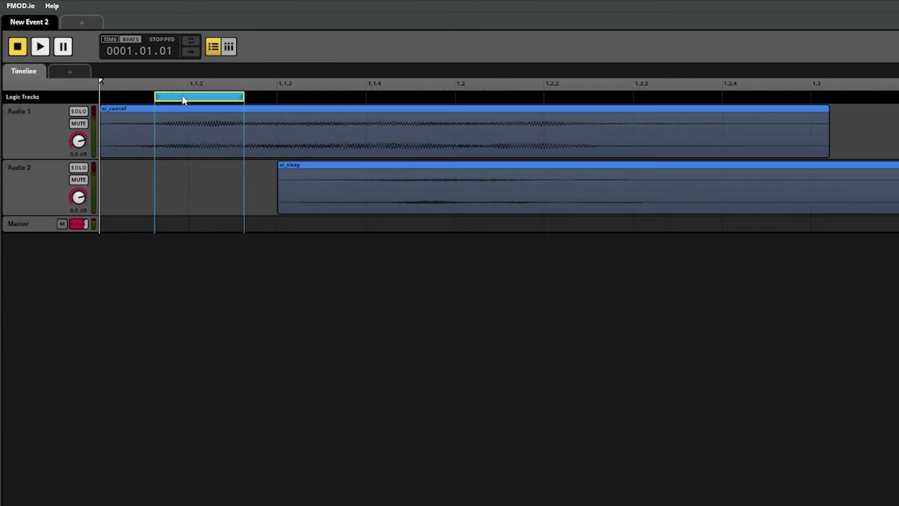
left_click_drag(183, 99, 811, 96)
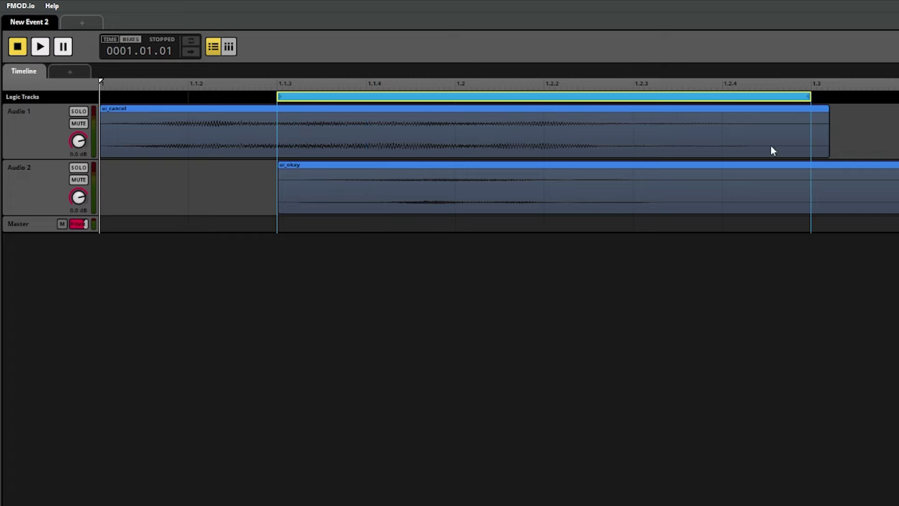
left_click(42, 47)
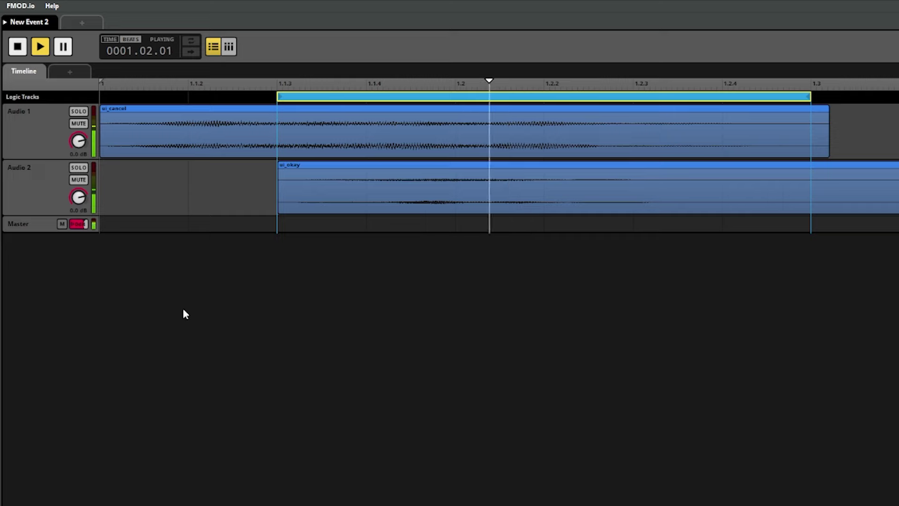
left_click(16, 47)
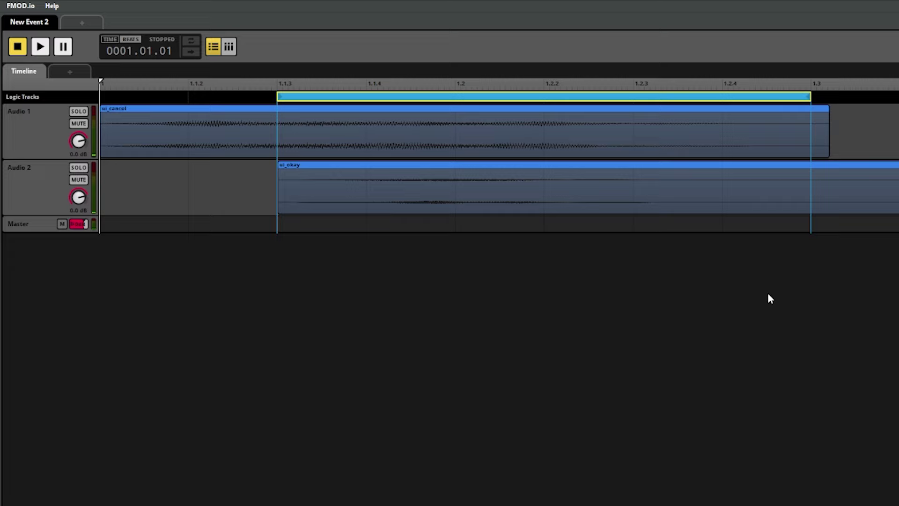
key("Delete")
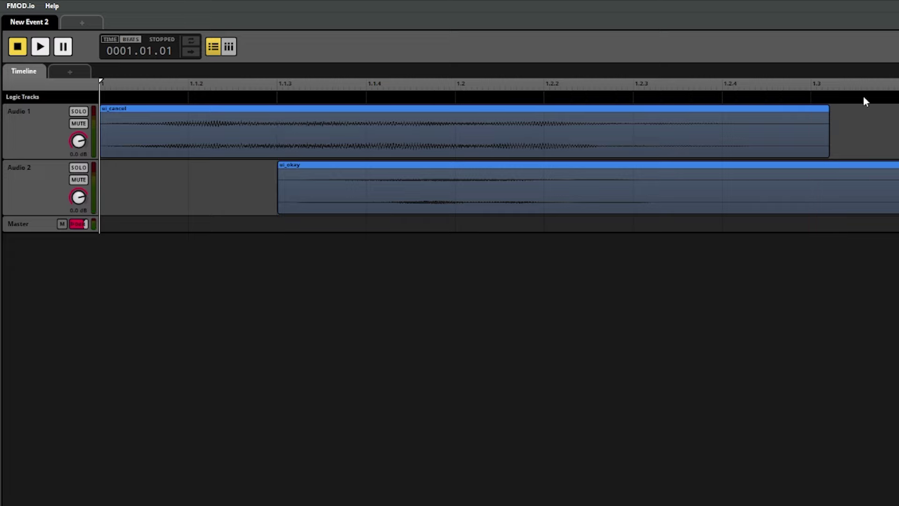
right_click(268, 97)
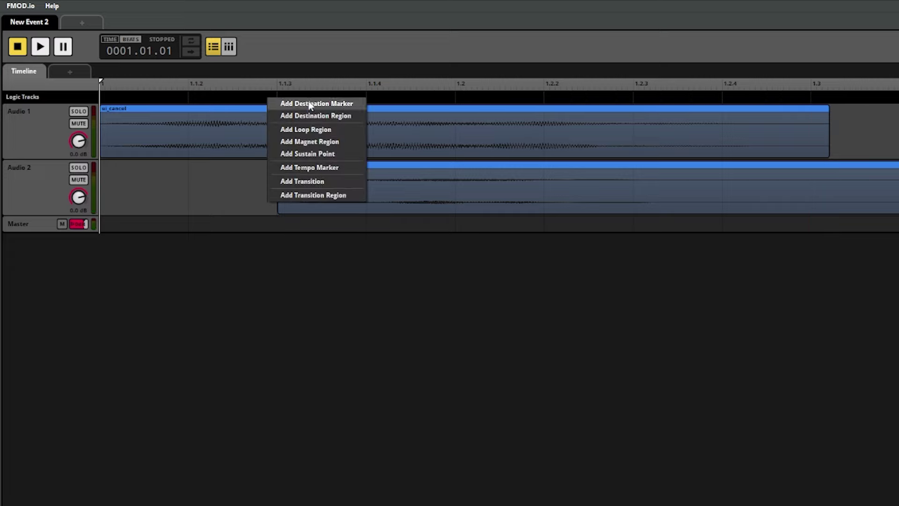
left_click(355, 144)
left_click_drag(314, 96, 583, 98)
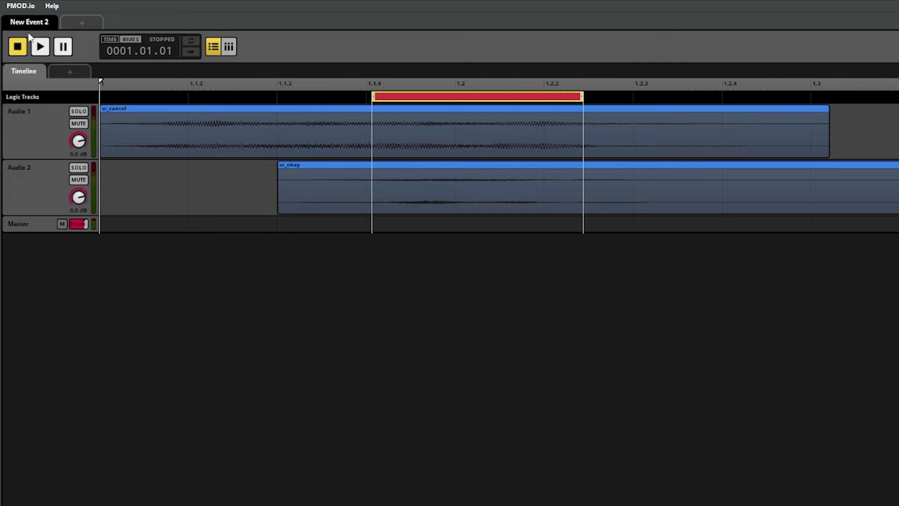
left_click(40, 47)
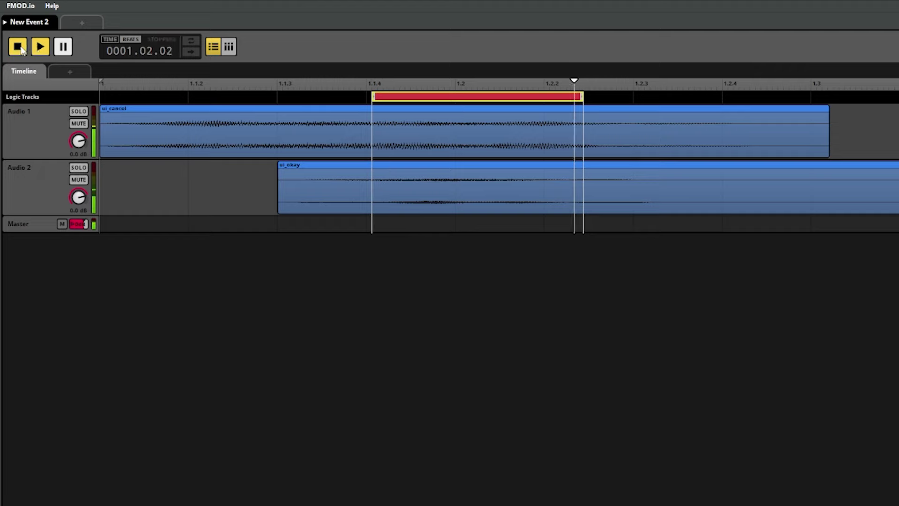
left_click(39, 47)
left_click(763, 119)
left_click(47, 49)
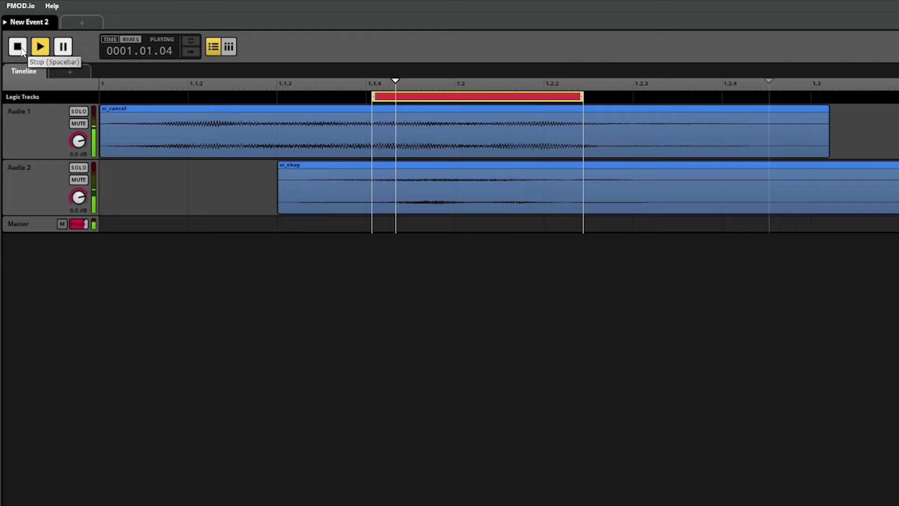
key("space")
right_click(281, 96)
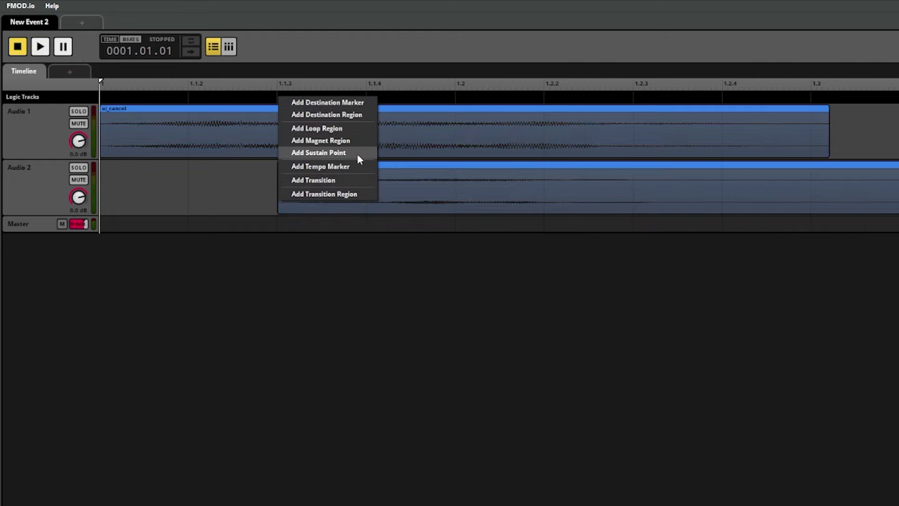
left_click(357, 153)
left_click(277, 97)
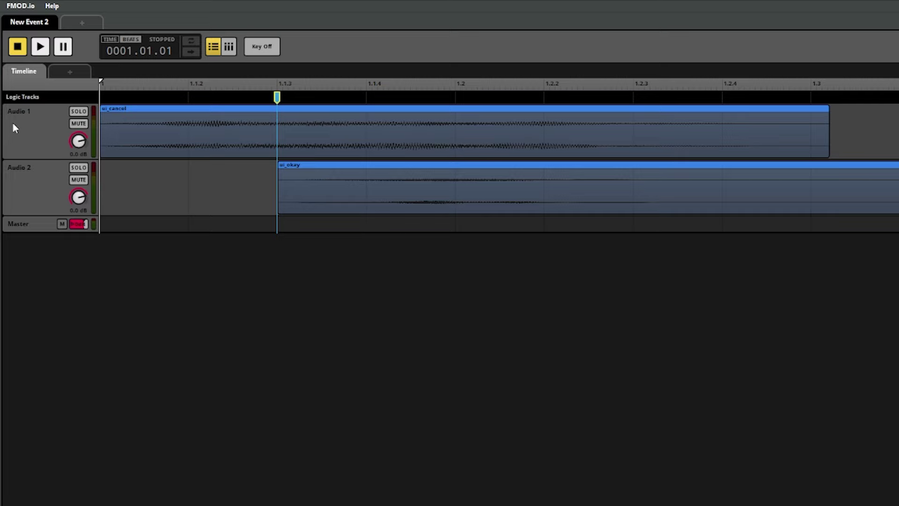
left_click(41, 47)
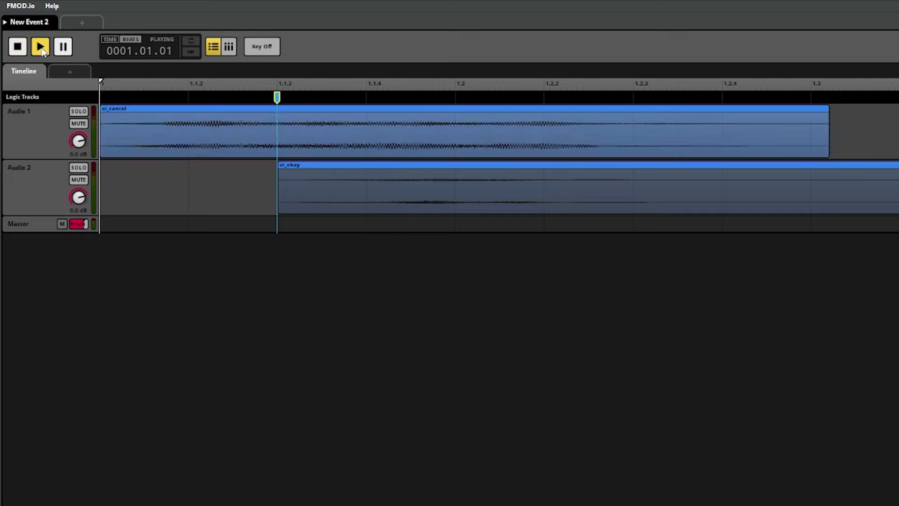
left_click(284, 81)
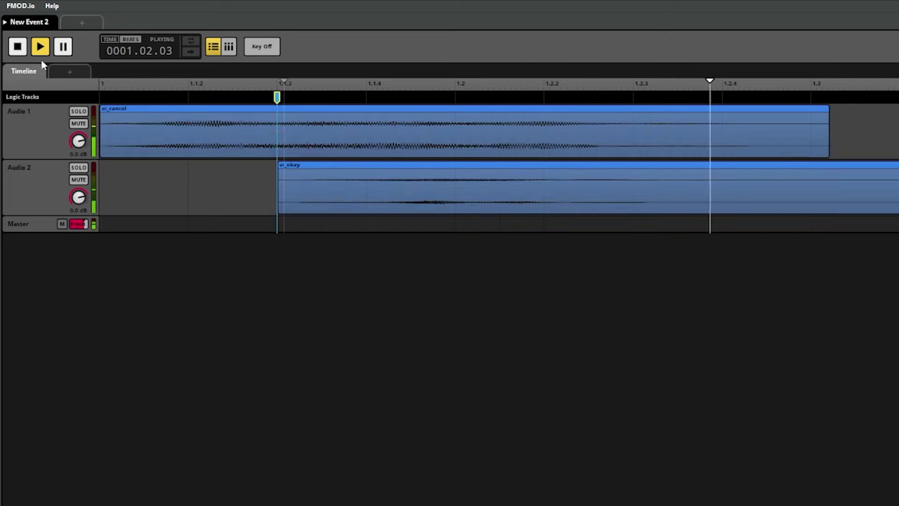
left_click(21, 52)
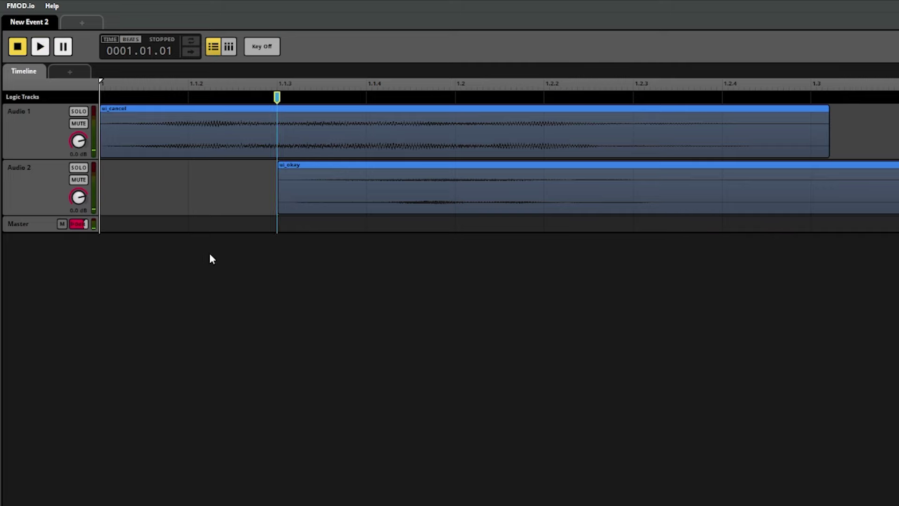
left_click(277, 98)
Step: Delete the sustain point, add Marker A at 1.2 and a To Marker A transition at 1.1.3
key("Delete")
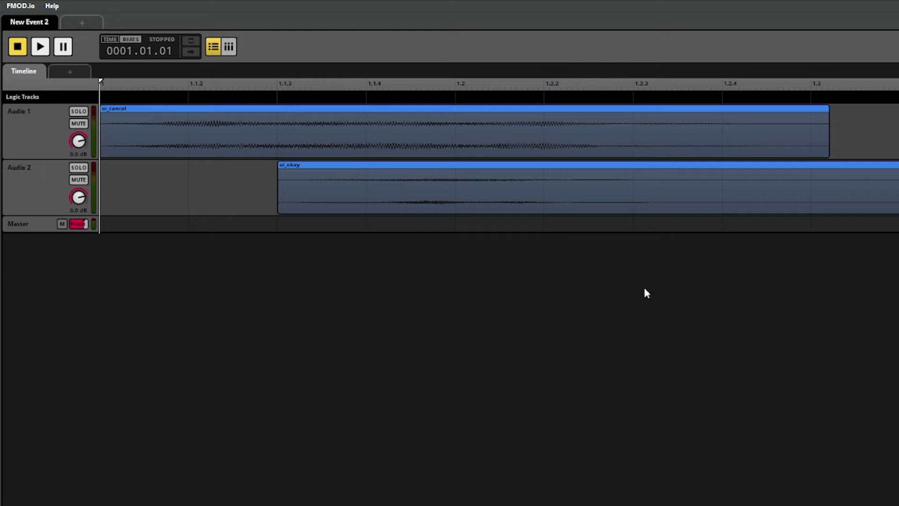
right_click(454, 99)
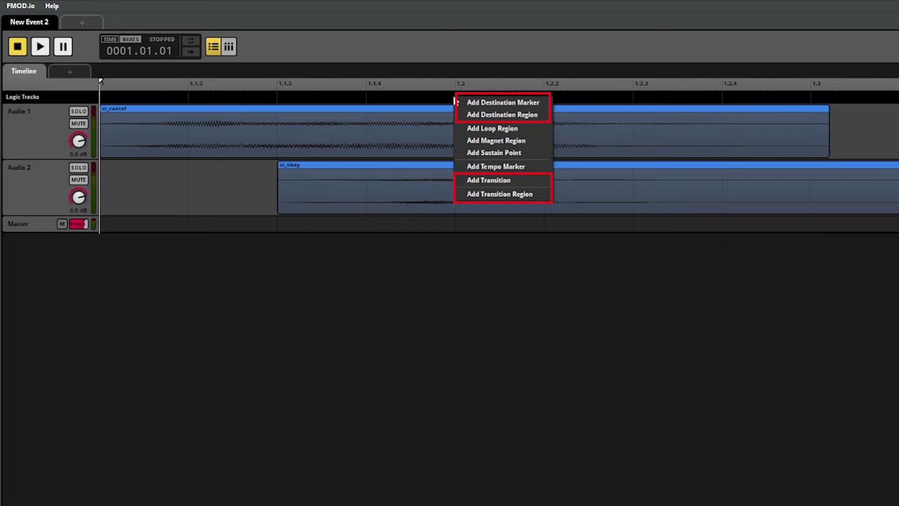
left_click(466, 102)
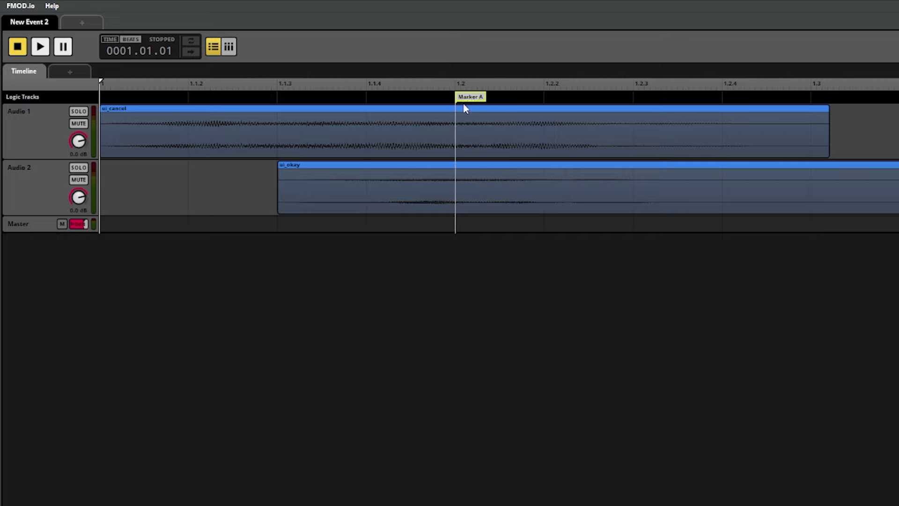
right_click(276, 97)
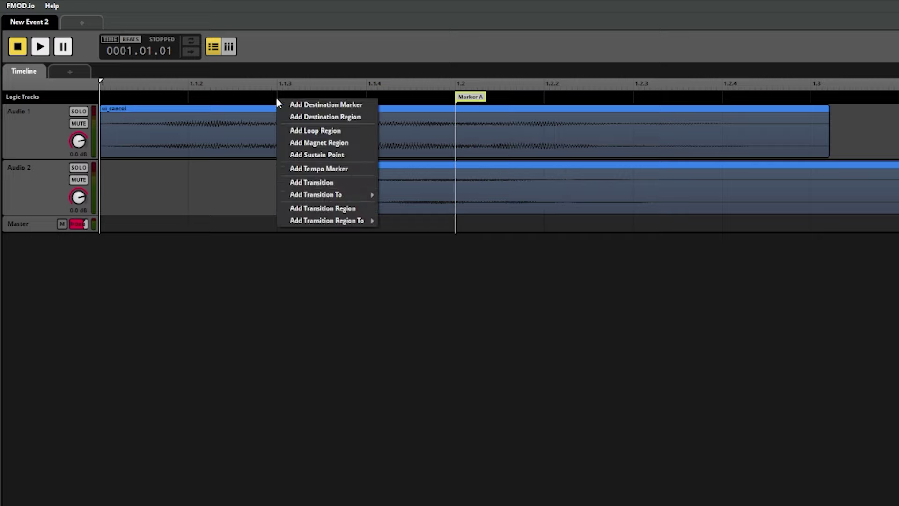
left_click(348, 186)
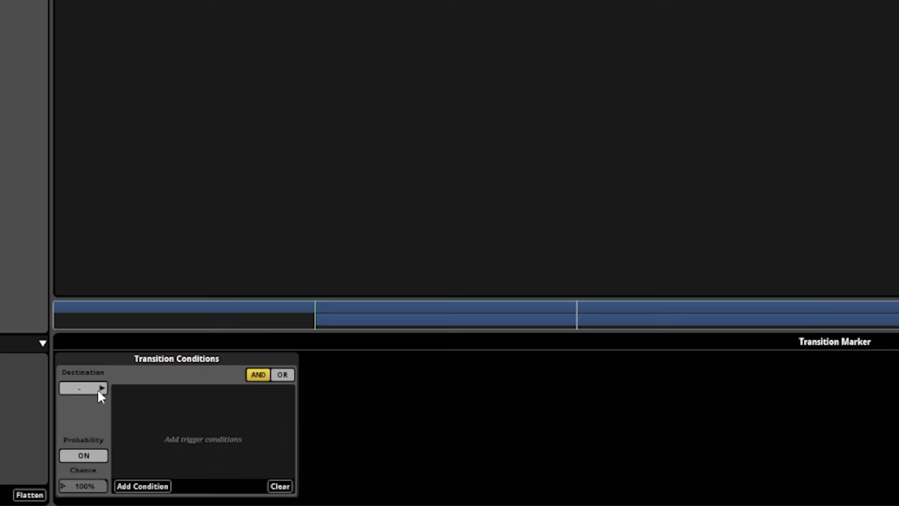
left_click(98, 390)
mouse_move(143, 387)
left_click(240, 390)
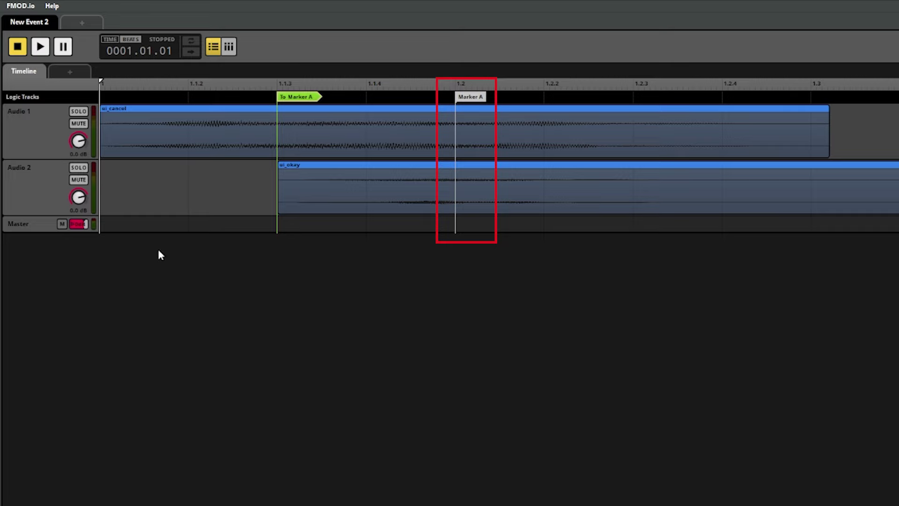
Step: Play the event twice to test the jump to Marker A
left_click(40, 46)
key("space")
left_click(39, 48)
key("space")
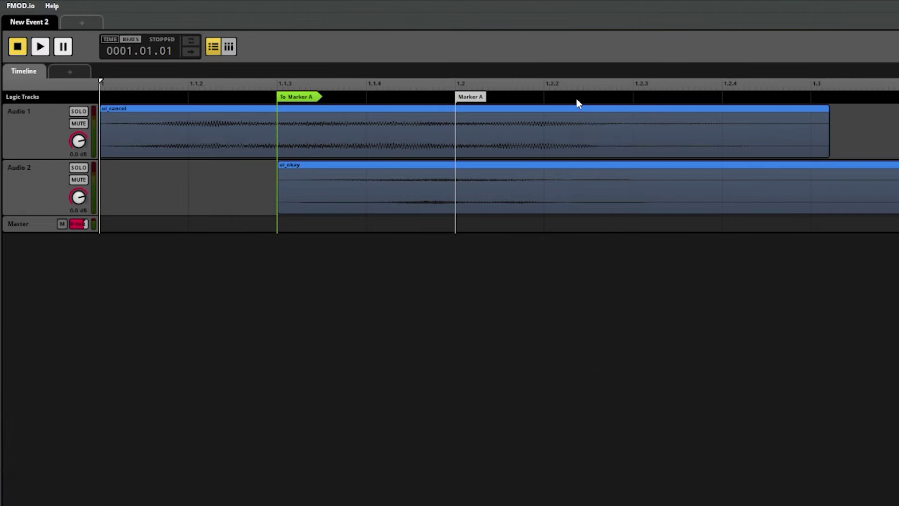
Step: Add a destination region and a transition region to the logic track
right_click(577, 100)
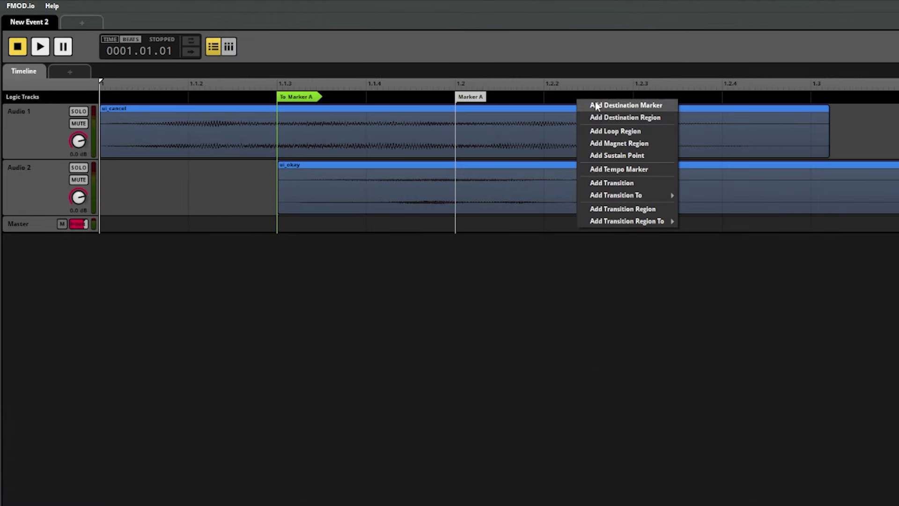
left_click(622, 118)
right_click(132, 100)
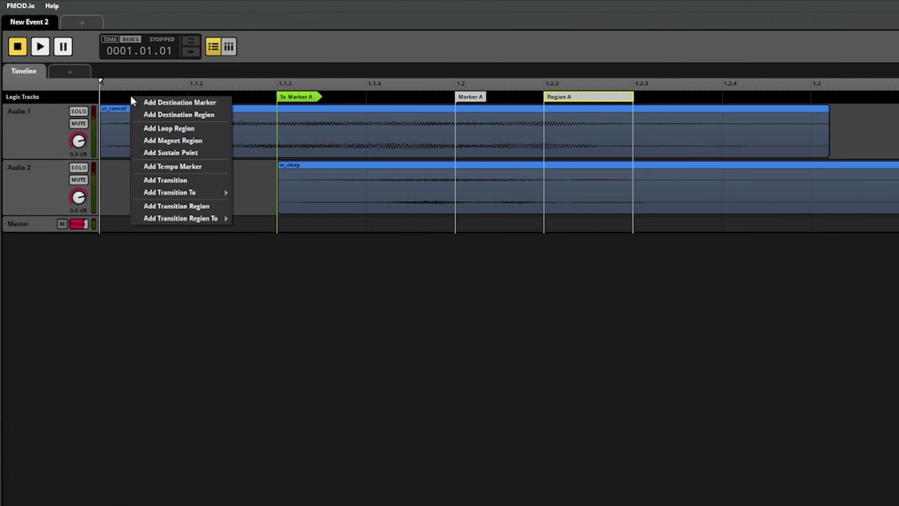
left_click(189, 205)
left_click_drag(186, 98, 215, 96)
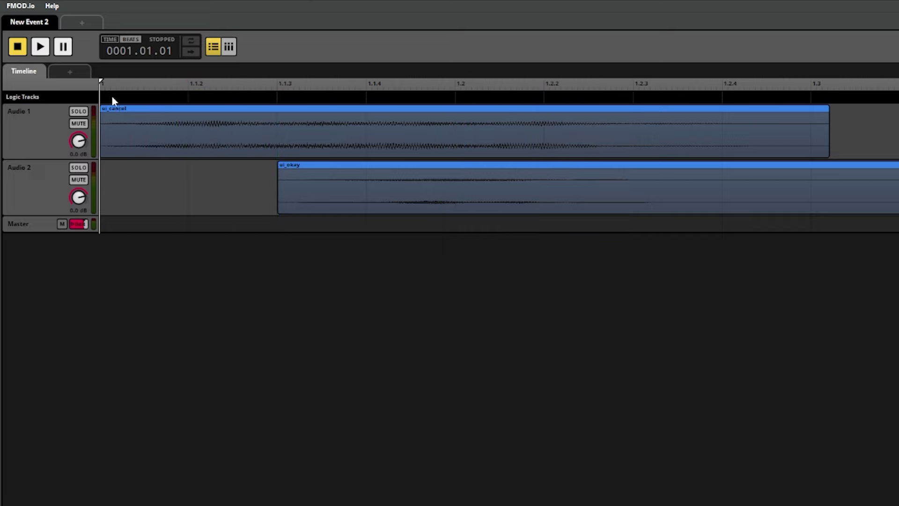
Step: Add a tempo marker at the event start set to 140 BPM in 3/4
right_click(119, 98)
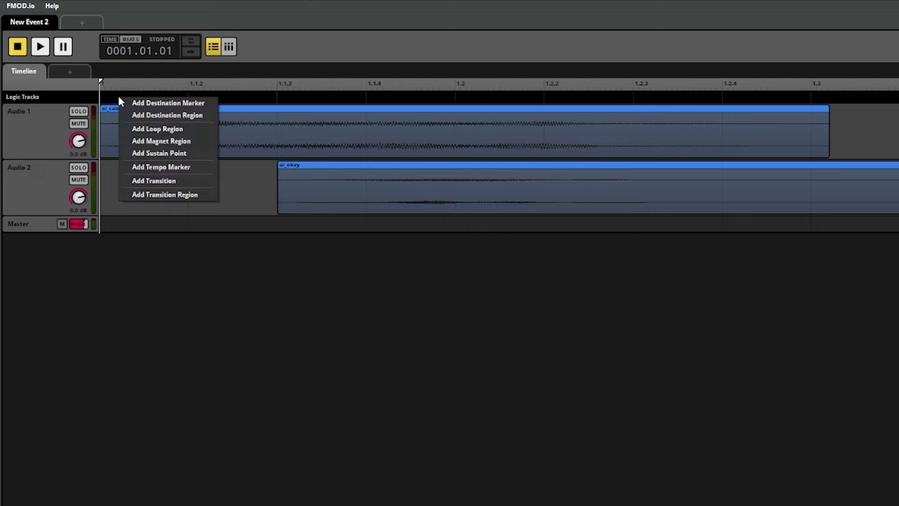
left_click(197, 171)
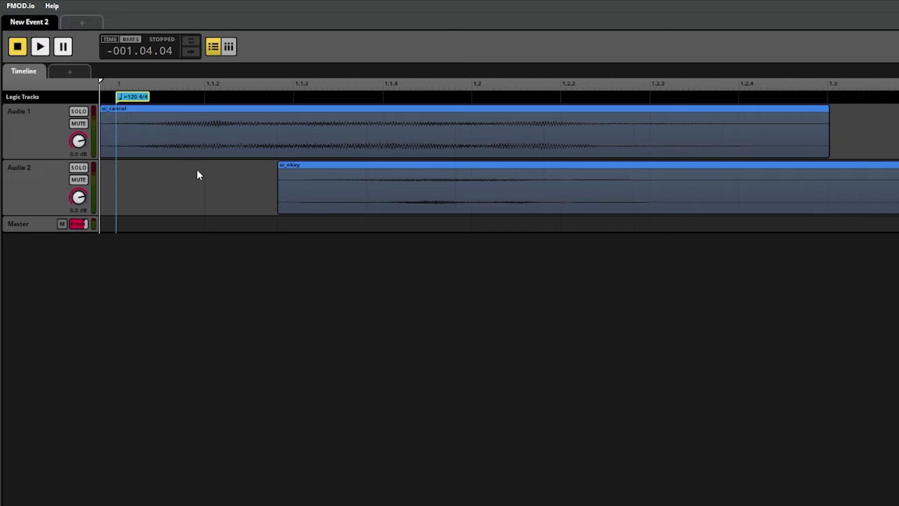
double_click(115, 96)
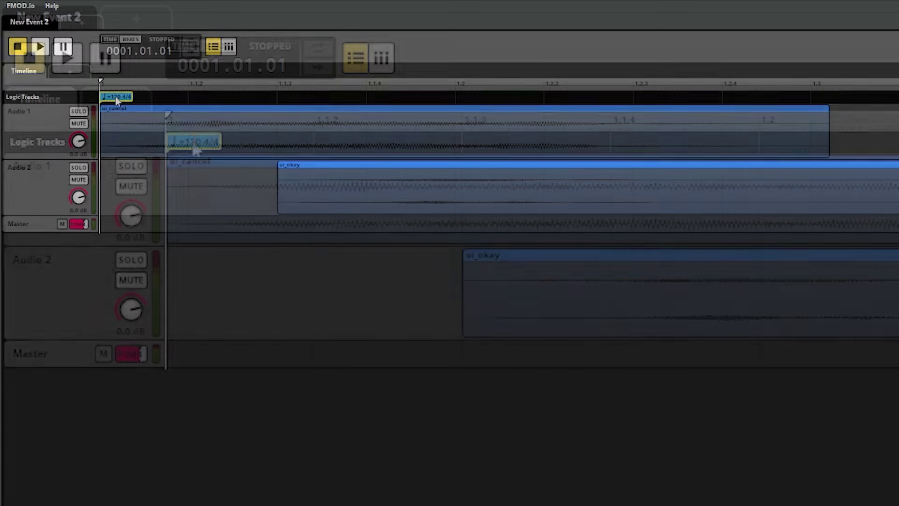
type("140")
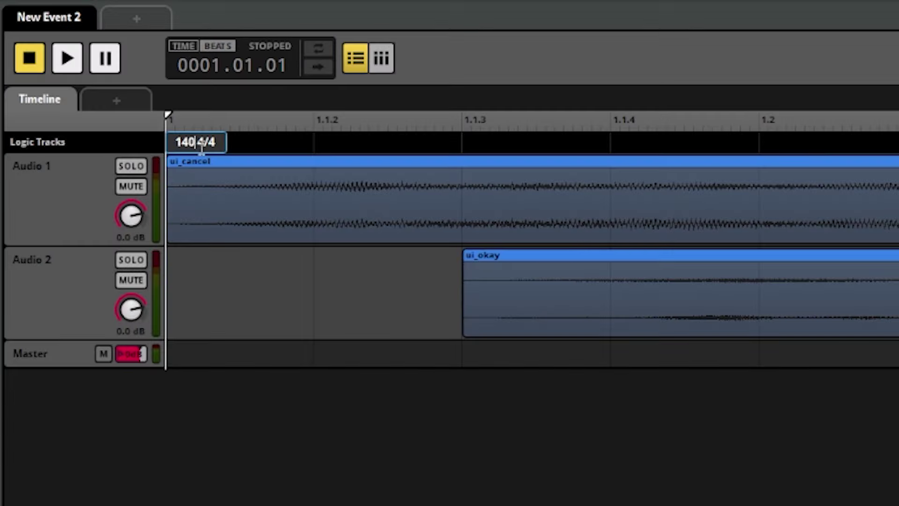
key("Right")
key("Right")
key("BackSpace")
type("3")
key("Return")
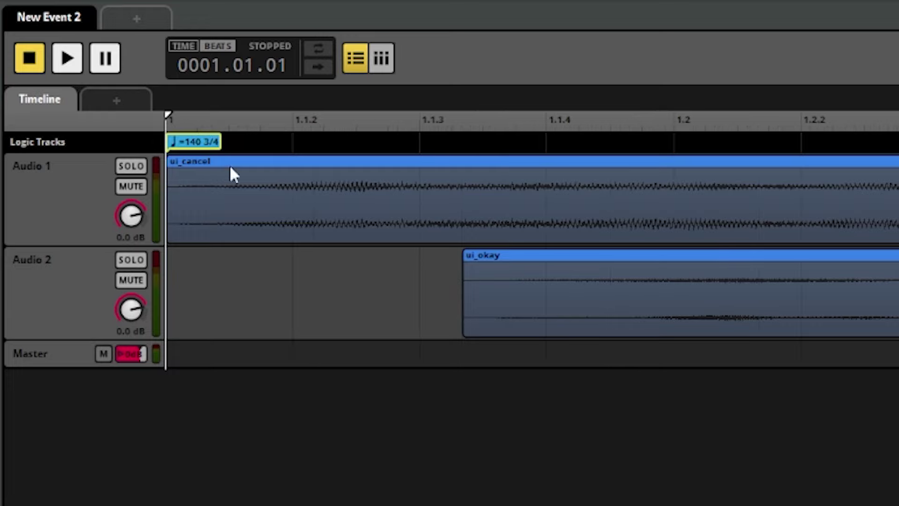
left_click(183, 46)
left_click(219, 45)
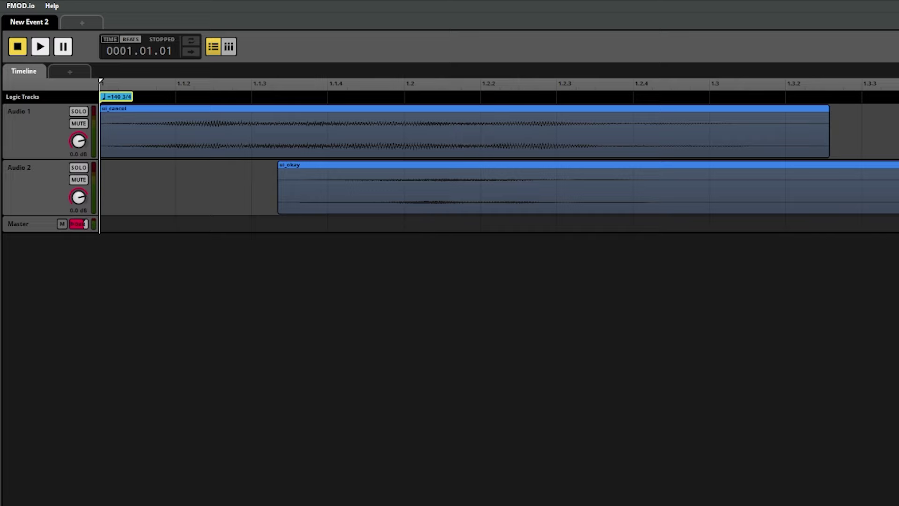
Step: Add a loop region, Marker A near 1.2, and a To Marker A transition near 1.1.2
right_click(230, 94)
left_click(303, 132)
left_click(788, 97)
right_click(826, 97)
left_click(848, 103)
mouse_move(779, 103)
left_mouse_down()
mouse_move(340, 102)
mouse_move(417, 102)
left_mouse_up()
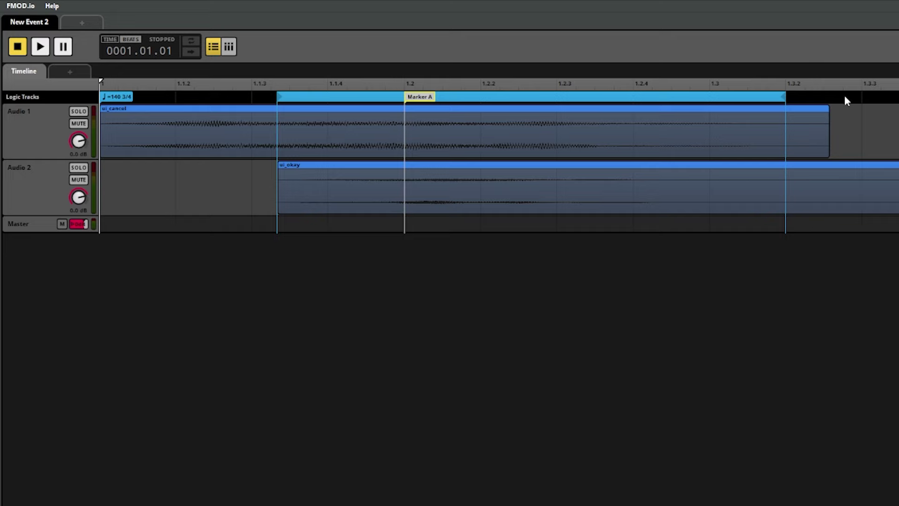
right_click(820, 105)
left_click(856, 202)
left_click(796, 203)
left_click_drag(805, 100, 158, 102)
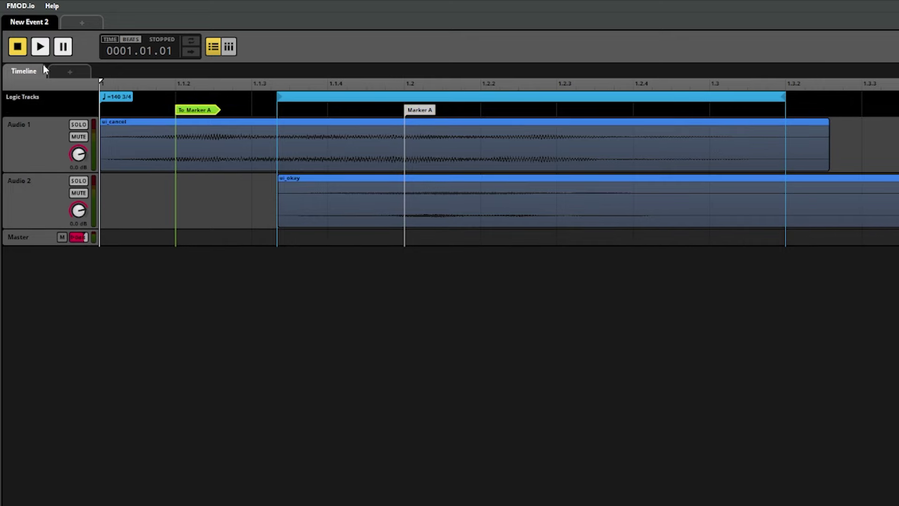
Step: Play the event to test the transition, then delete the ui_okay clip
left_click(42, 49)
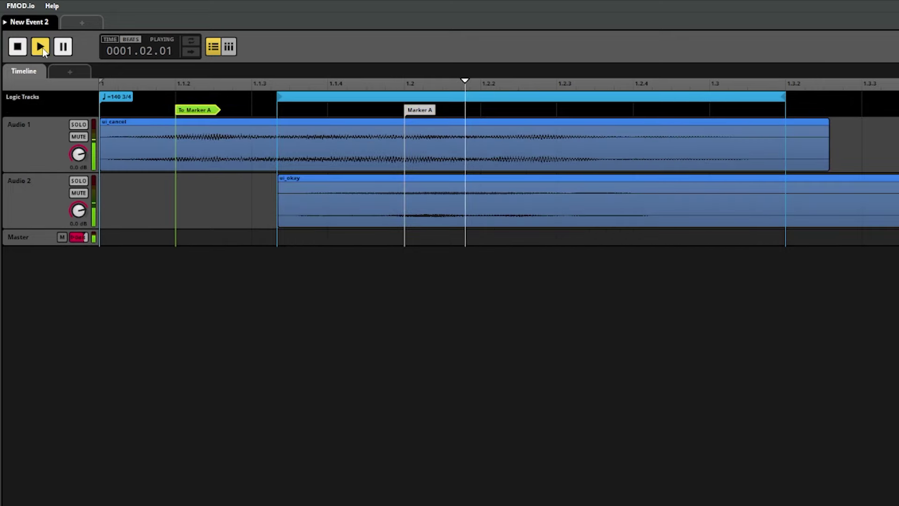
key("space")
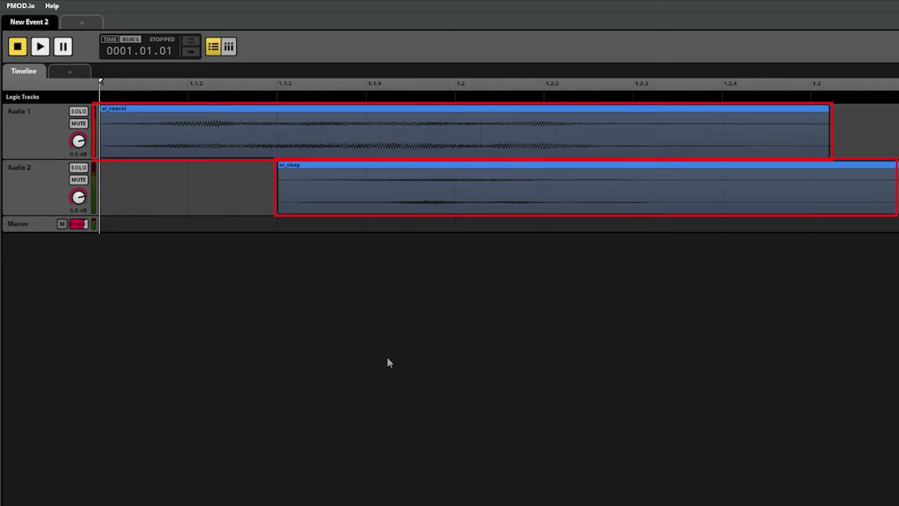
left_click(399, 197)
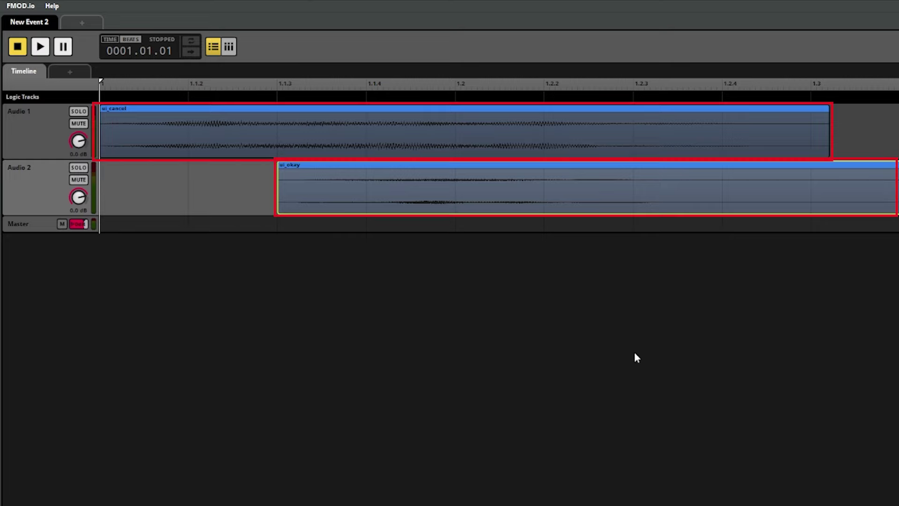
key("Delete")
Step: Delete the ui_cancel clip and the Audio 2 track
left_click(450, 132)
key("Delete")
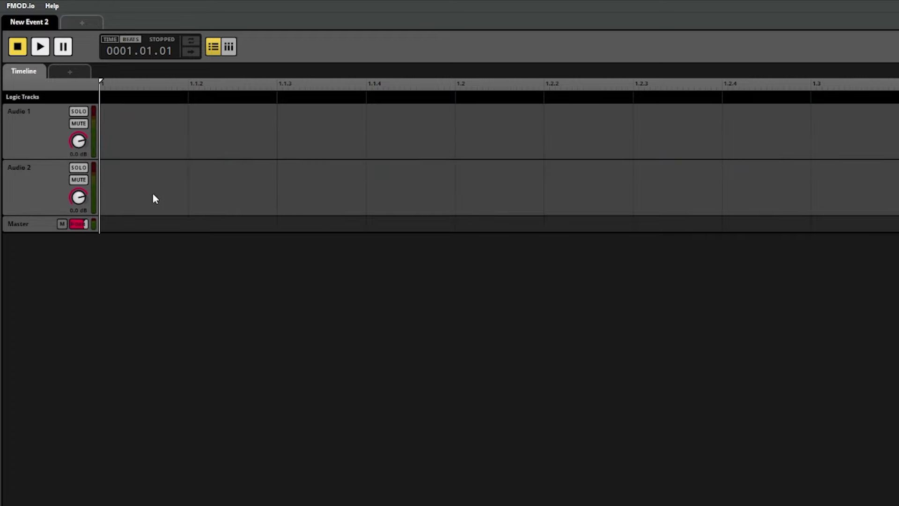
left_click(46, 190)
key("Delete")
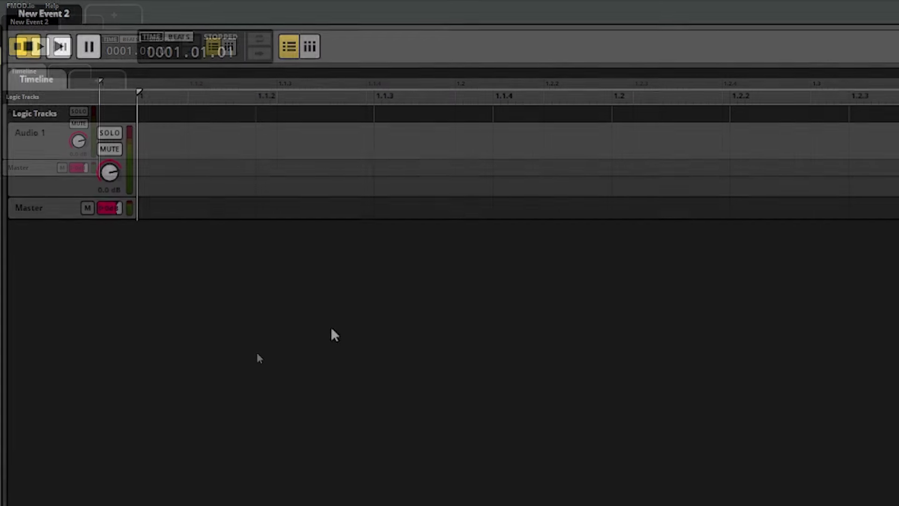
Step: Add a Multi Instrument to Audio 1 holding footsteps_enemy_01, 02 and 03
right_click(272, 165)
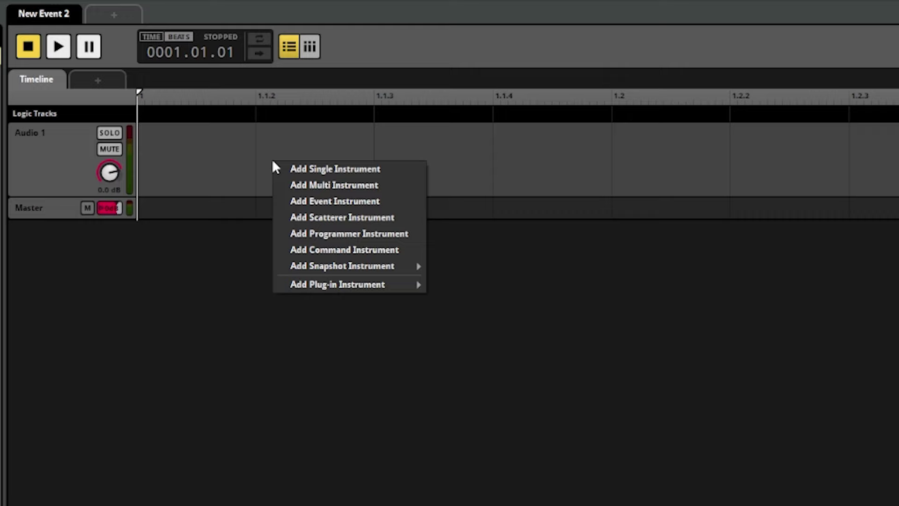
left_click(288, 185)
left_click_drag(375, 182, 490, 176)
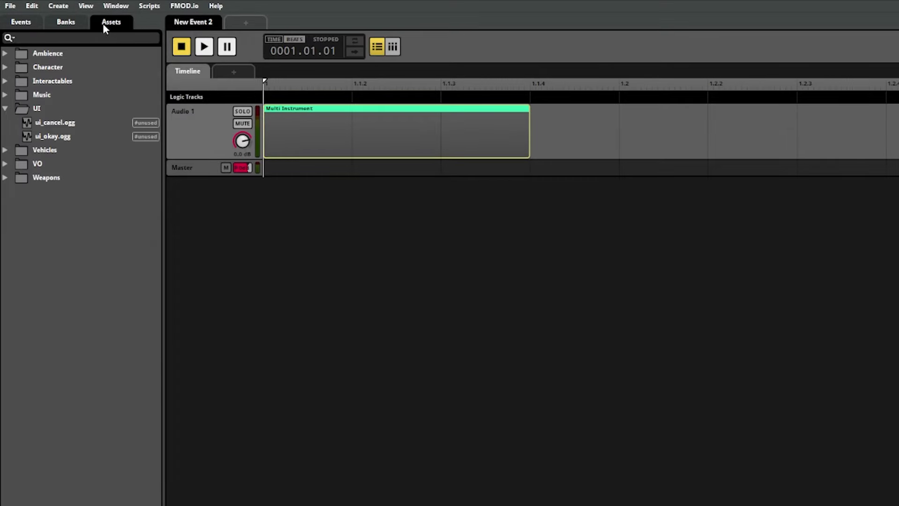
left_click(5, 67)
left_click(13, 80)
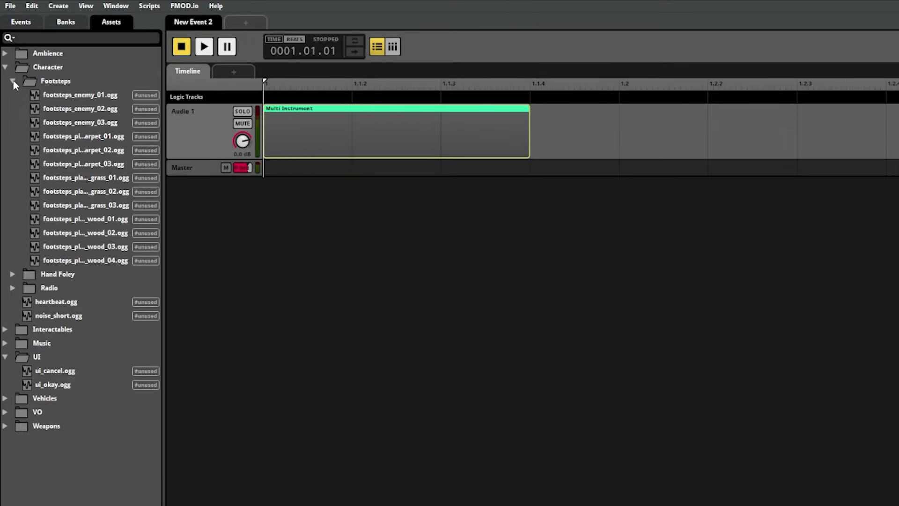
left_click(105, 95)
key("shift+Down")
key("shift+Down")
left_click_drag(105, 109, 353, 133)
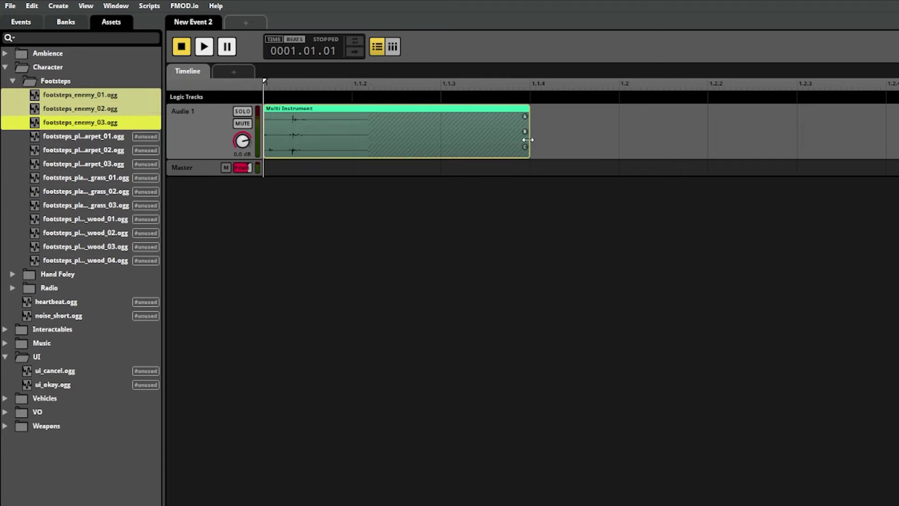
Step: Shorten the Multi Instrument to end past 1.1.2 and play the footsteps
left_click_drag(529, 139, 368, 147)
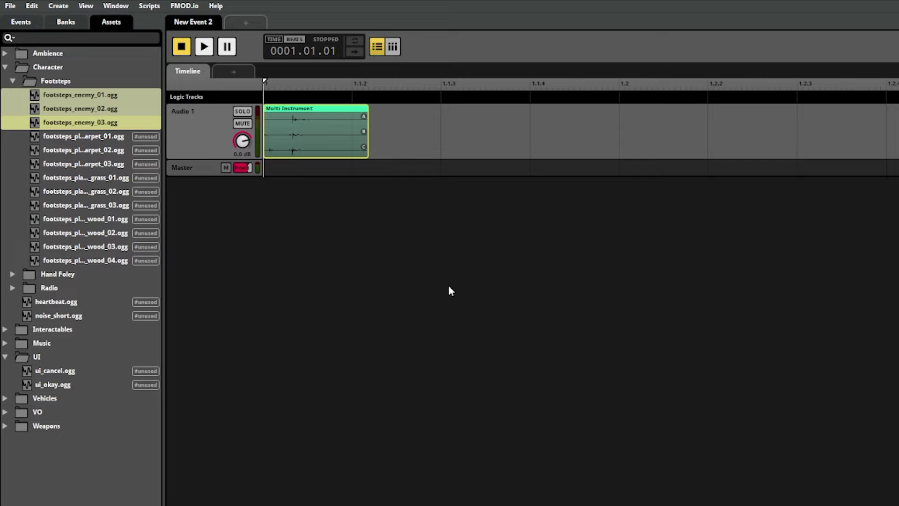
scroll(448, 287, "up", 2)
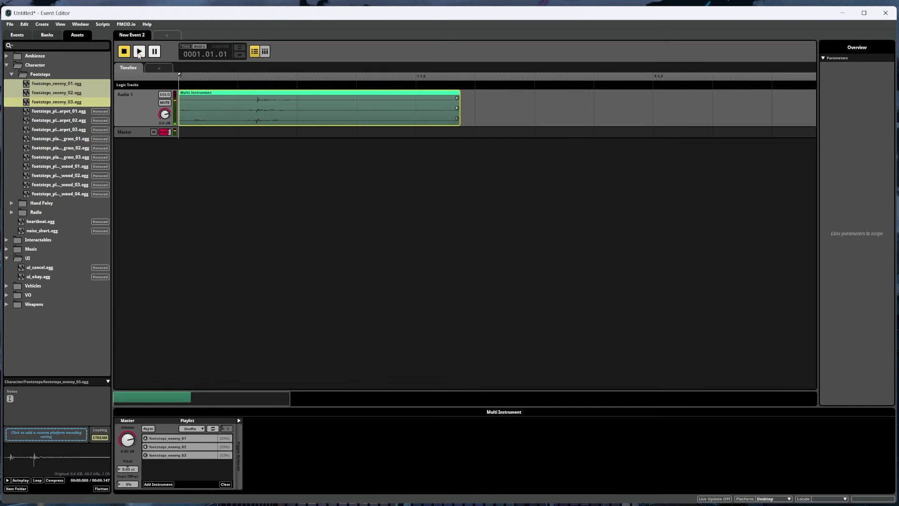
left_click(139, 51)
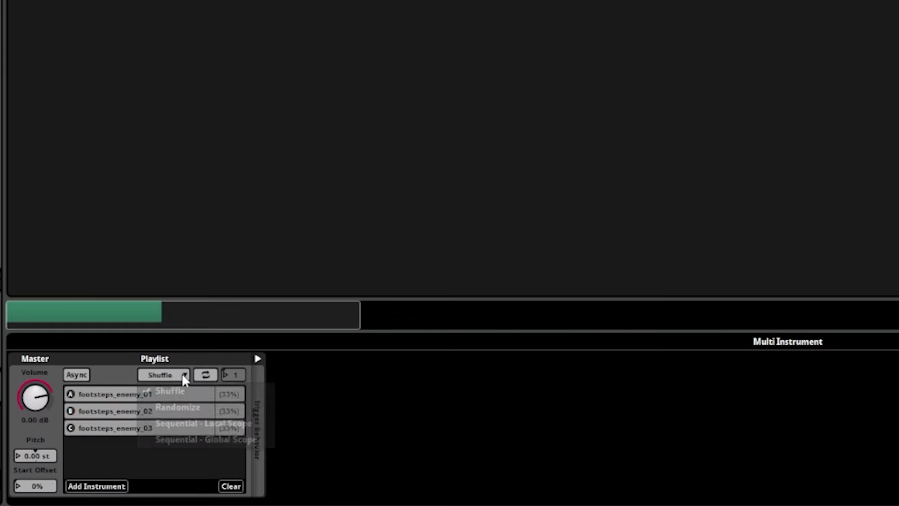
left_click(202, 428)
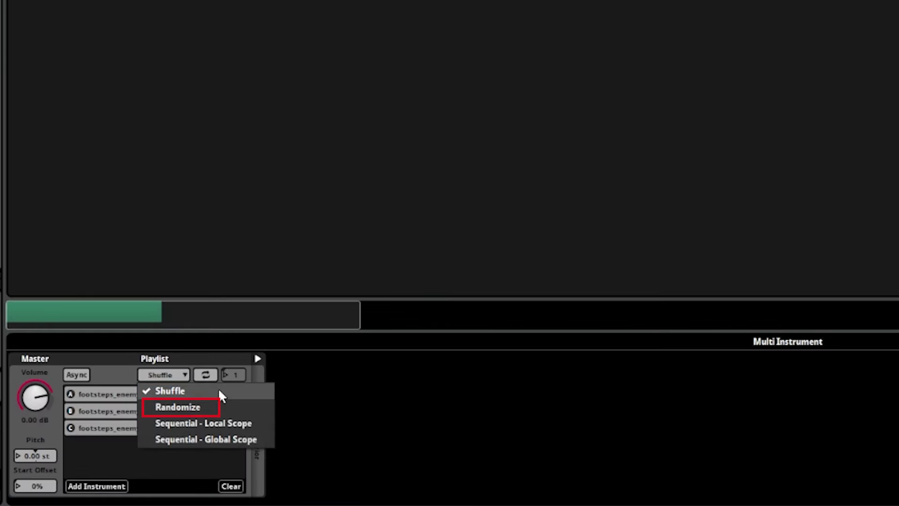
Step: Set the footsteps playlist to Shuffle and replay the event to hear random order
left_click(228, 411)
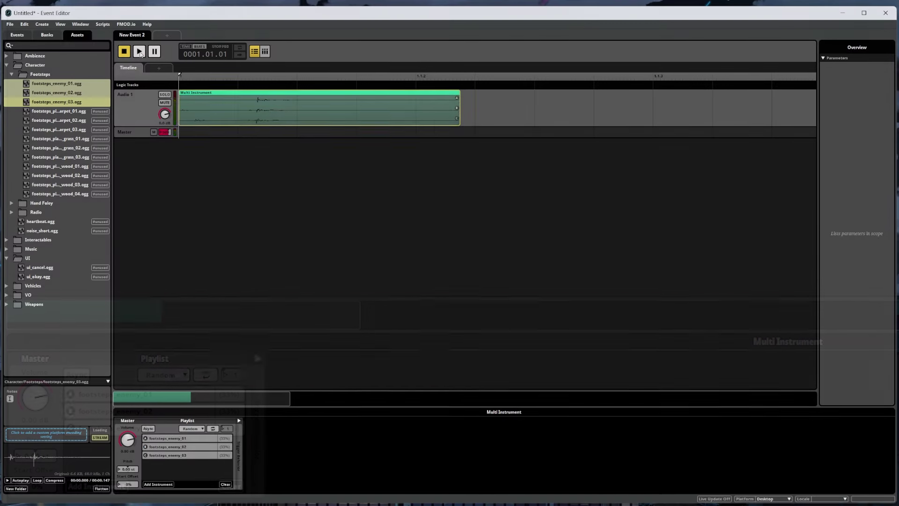
left_click(139, 51)
left_click(139, 52)
left_click(194, 428)
left_click(190, 436)
left_click(139, 52)
left_click(139, 52)
left_click(139, 52)
Step: Switch the playlist order to Sequential - Global Scope and audition it repeatedly
left_click(181, 375)
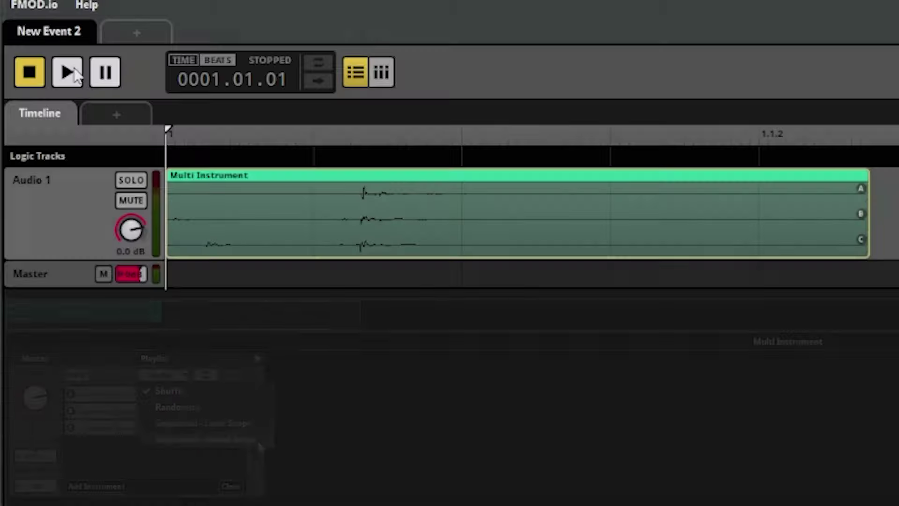
left_click(68, 72)
left_click(68, 72)
left_click(68, 72)
left_click(75, 73)
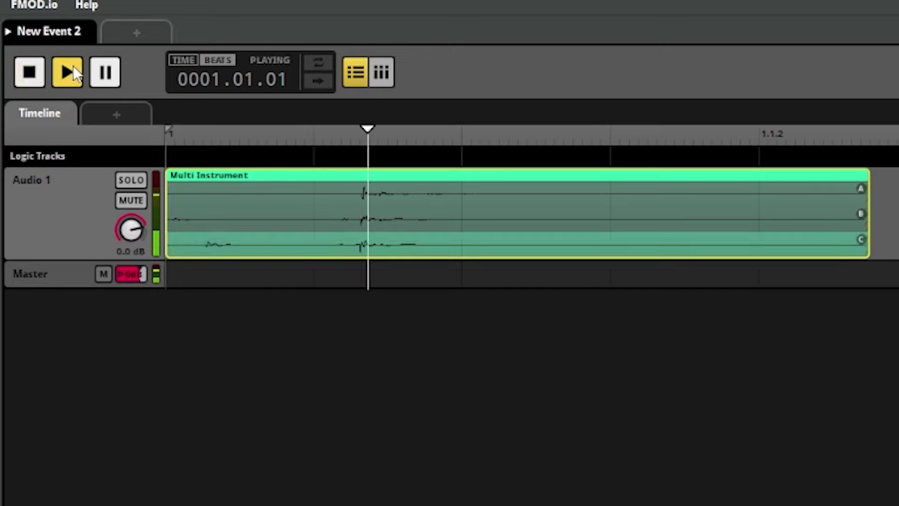
left_click(75, 73)
left_click(75, 73)
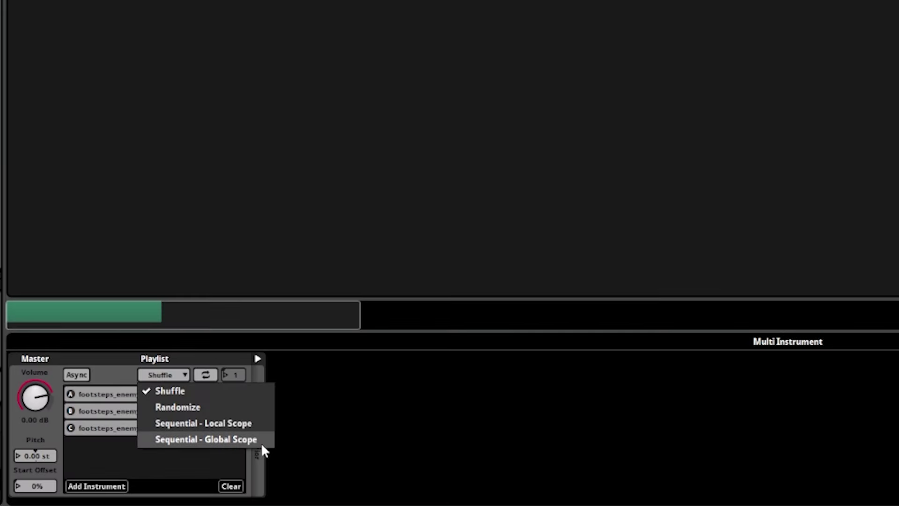
left_click(256, 443)
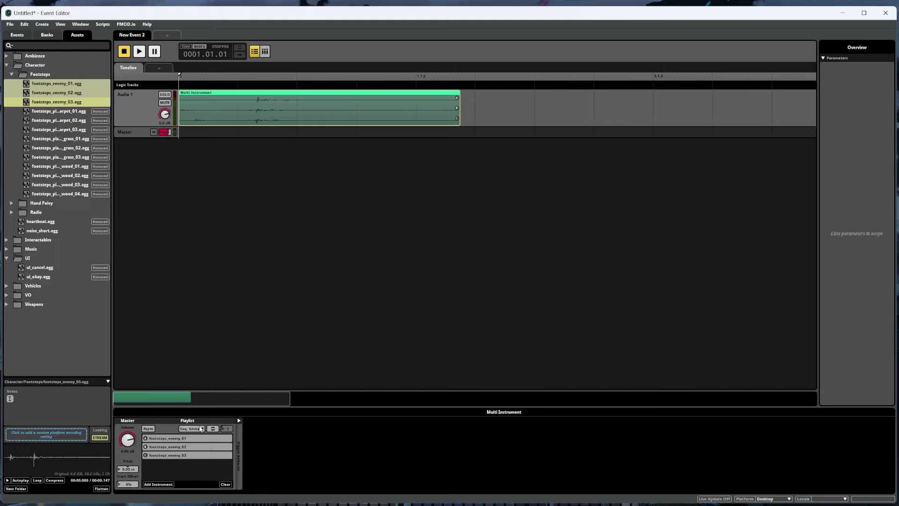
left_click(140, 52)
left_click(139, 51)
left_click(140, 52)
left_click(139, 52)
Step: Change the playlist order to Sequential - Local Scope and play the event
left_click(199, 429)
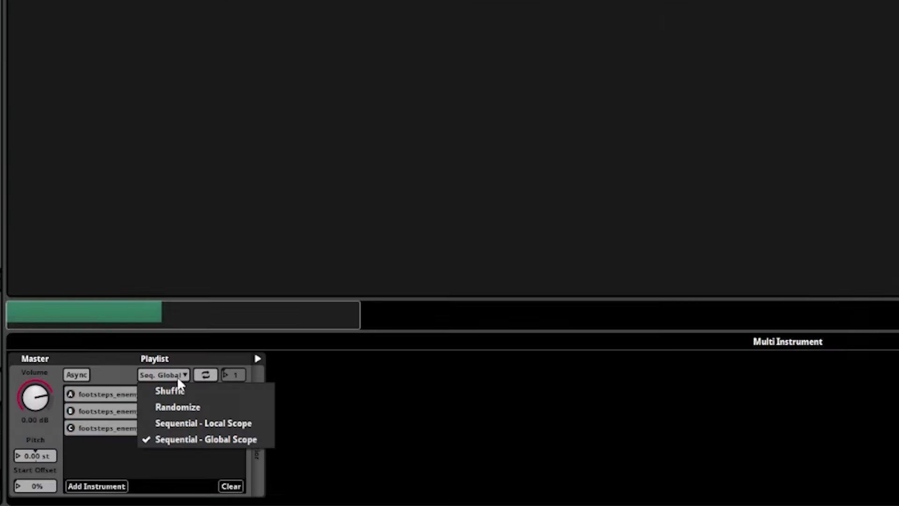
left_click(268, 424)
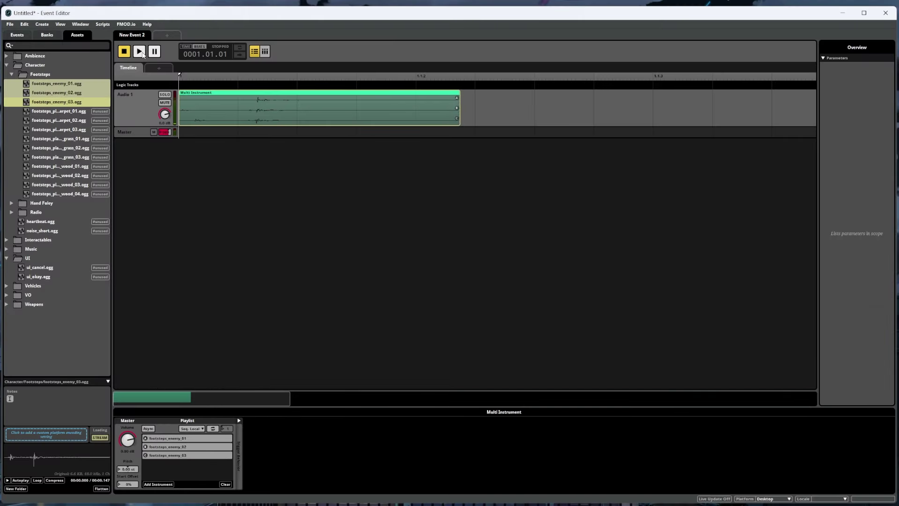
left_click(139, 52)
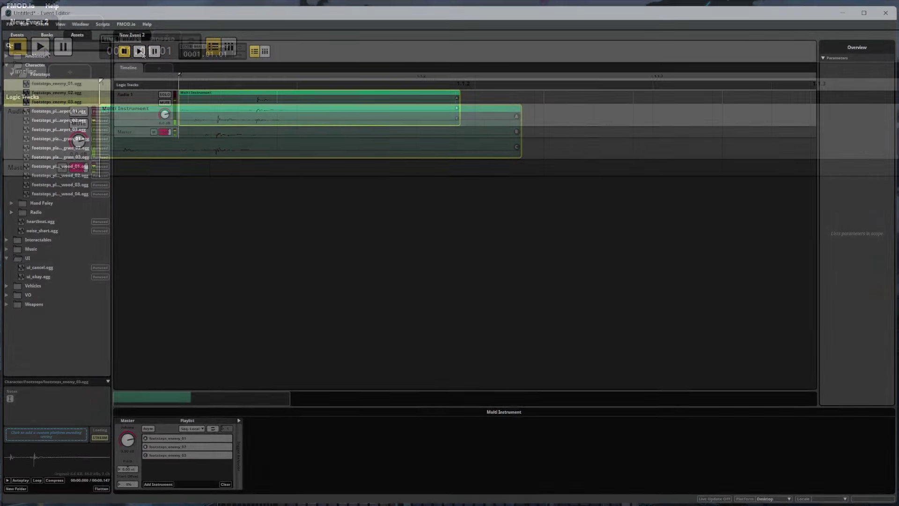
Step: Add a loop region spanning the whole instrument and play the event
right_click(228, 84)
left_click(277, 106)
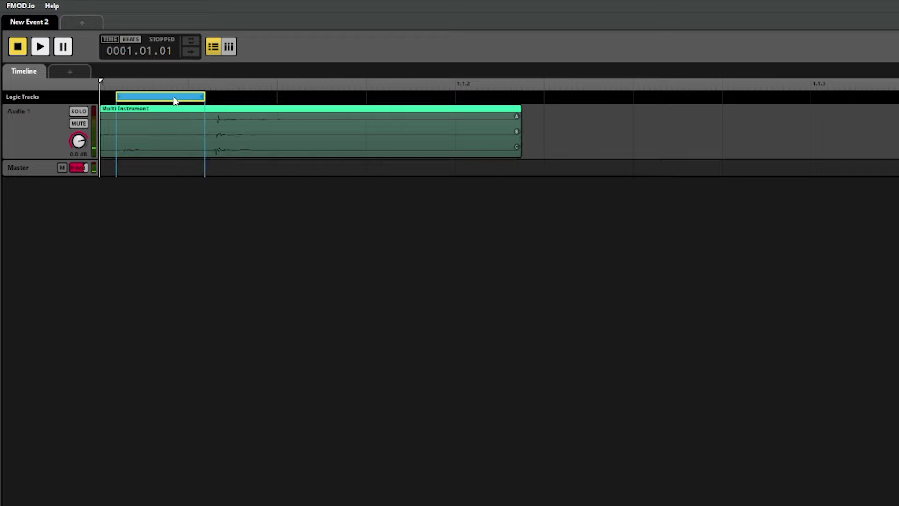
left_click_drag(174, 101, 521, 97)
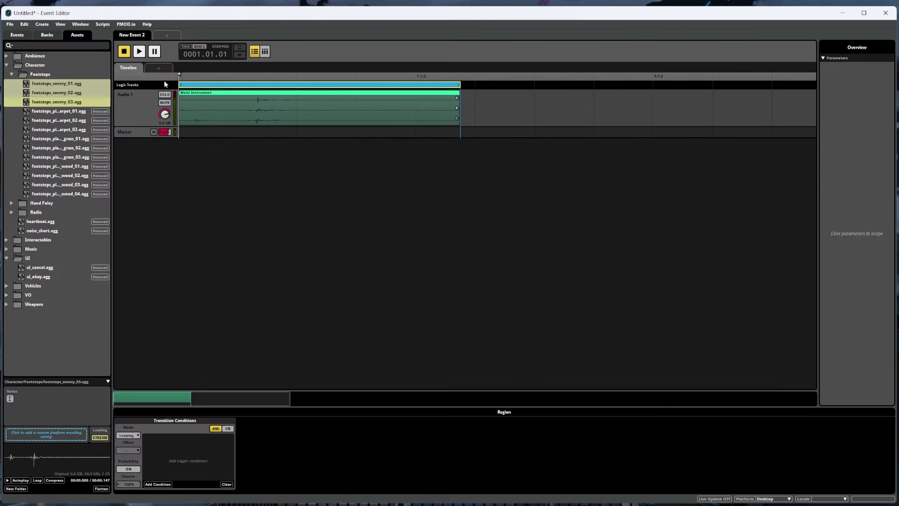
left_click(142, 52)
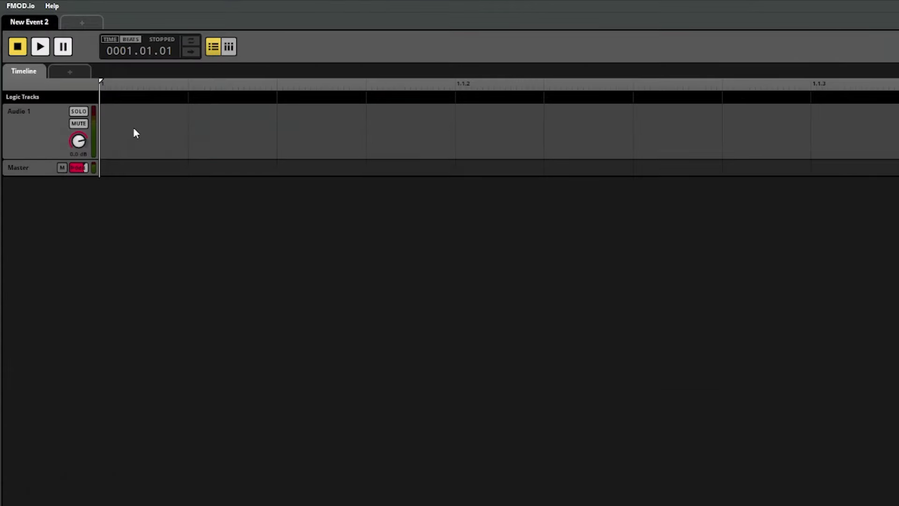
Step: Add an event instrument at the start of Audio 1 and open the Nested Event
right_click(134, 130)
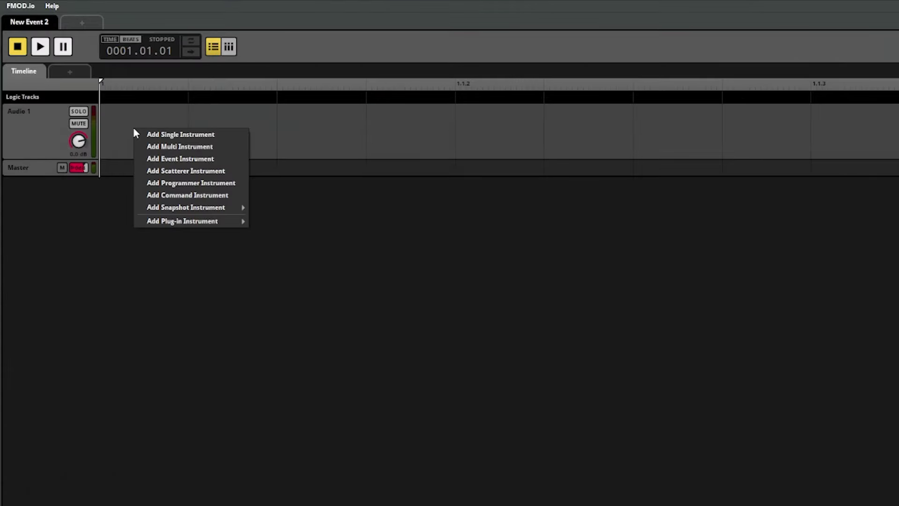
left_click(229, 159)
left_click_drag(182, 139, 150, 138)
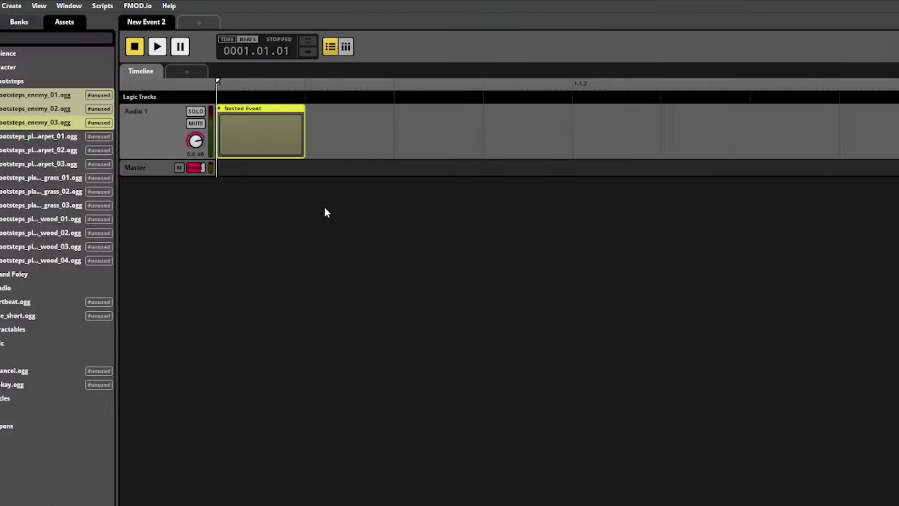
left_click(21, 24)
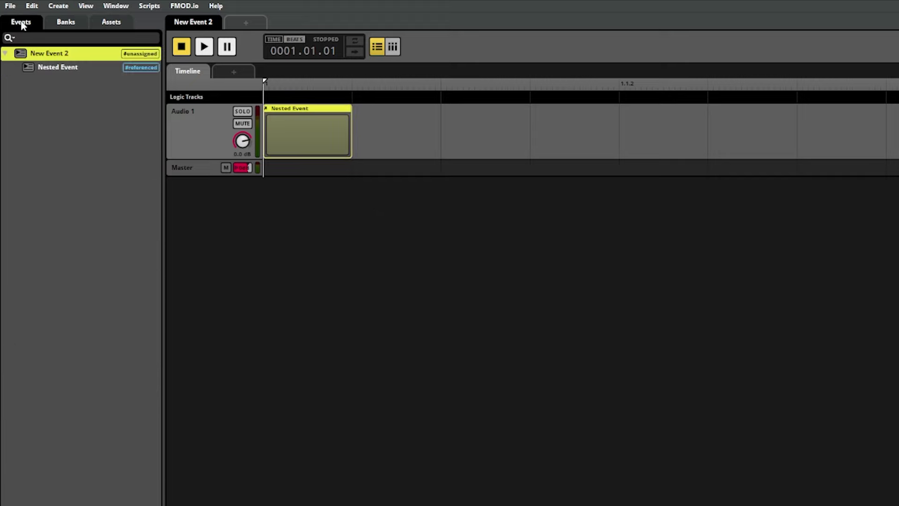
left_click(77, 68)
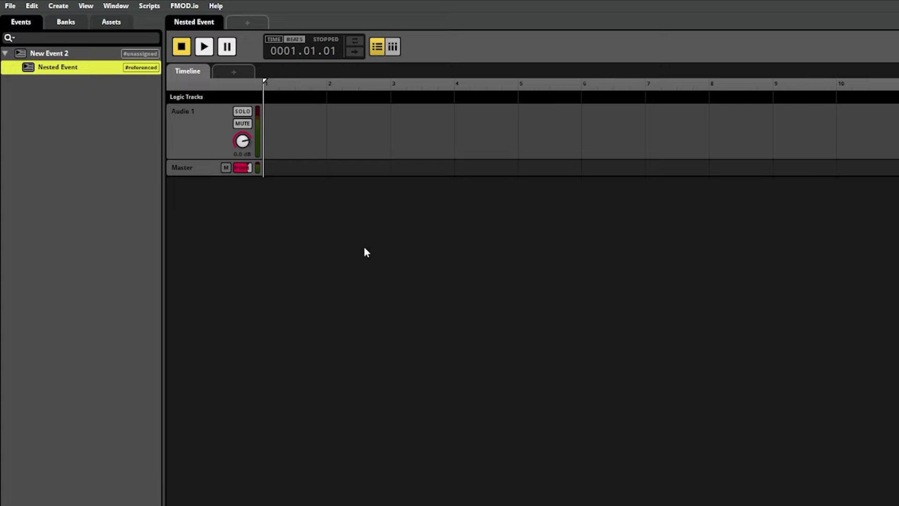
Step: Place ui_cancel.ogg at bar 1 of the nested event, then play New Event 2
left_click(111, 22)
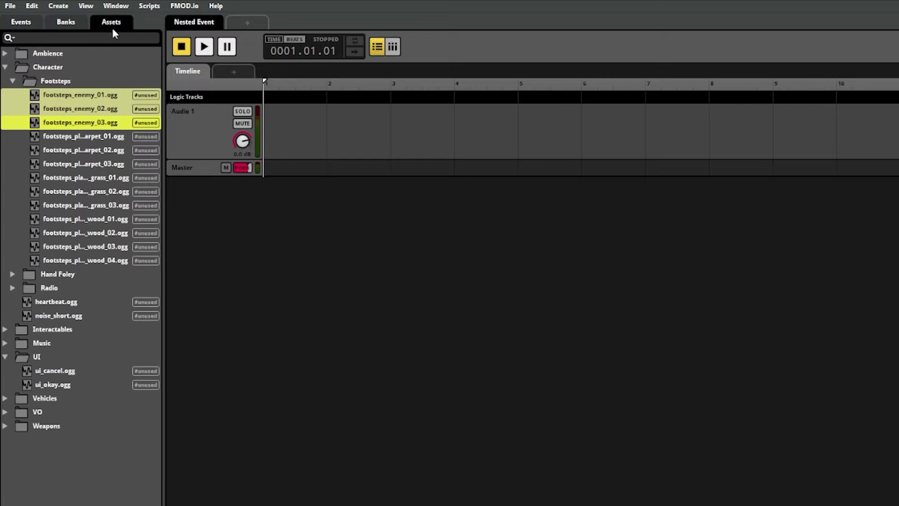
left_click(60, 371)
left_click_drag(324, 120, 277, 130)
left_click(21, 24)
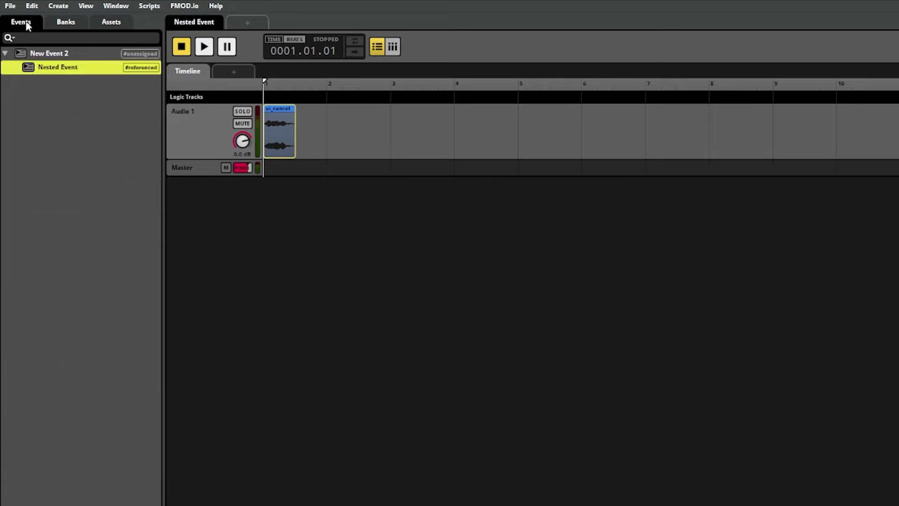
left_click(58, 55)
left_click(204, 47)
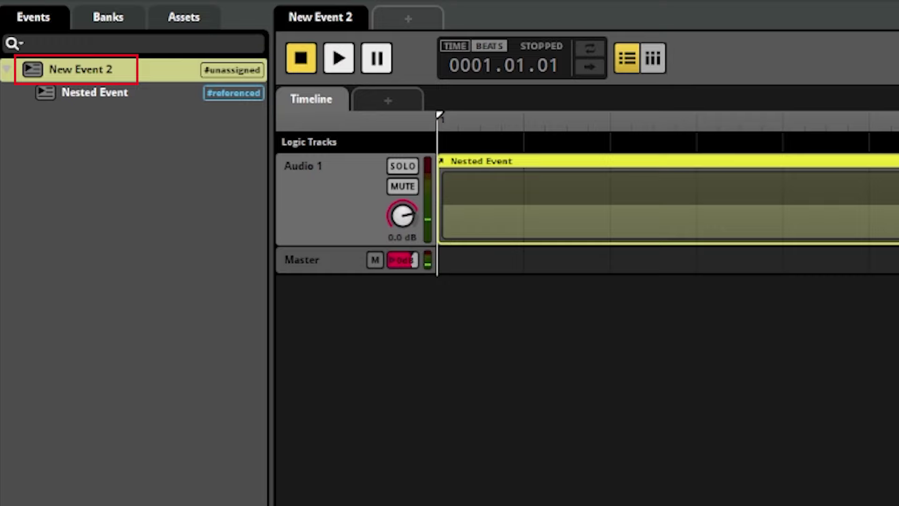
Step: Delete the nested event and create a new action-sheet event containing ui_okay
key("Delete")
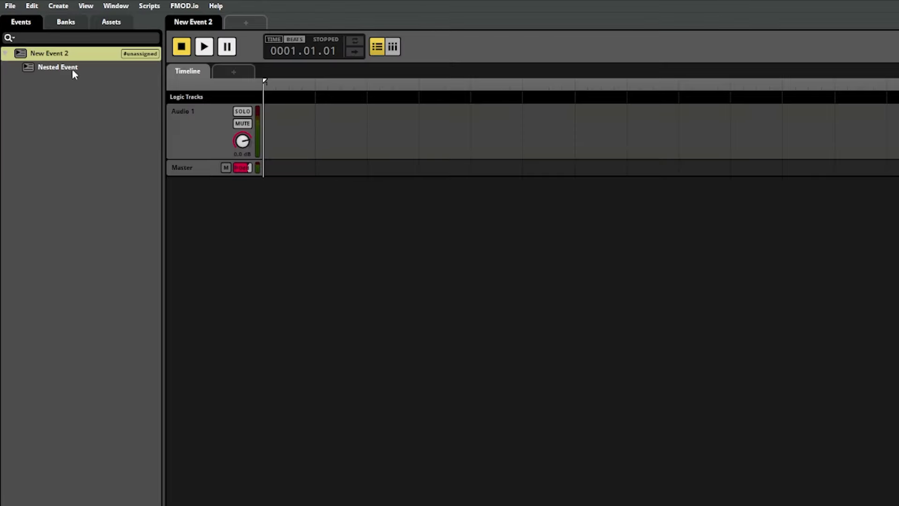
right_click(39, 123)
mouse_move(89, 131)
left_click(140, 92)
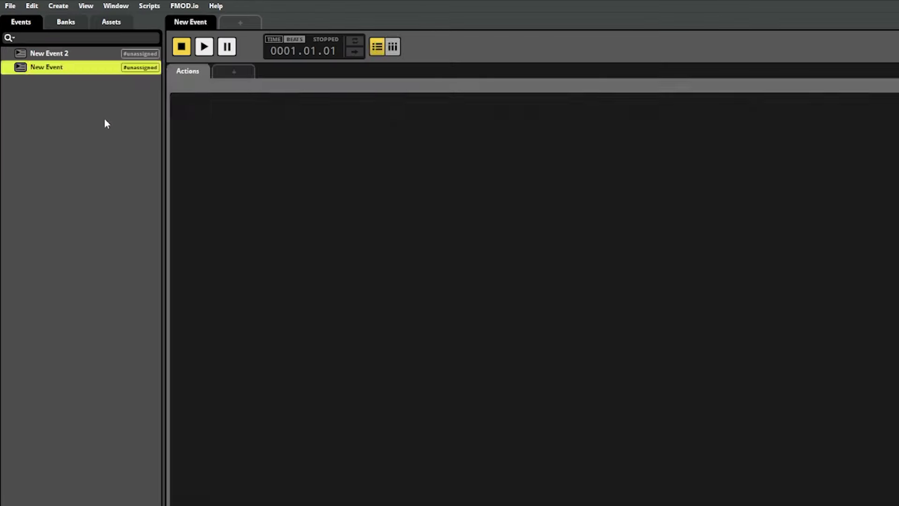
left_click(114, 24)
left_click_drag(60, 386, 454, 266)
Step: Place New Event at the start of New Event 2's Audio 1 track and play it
left_click(20, 22)
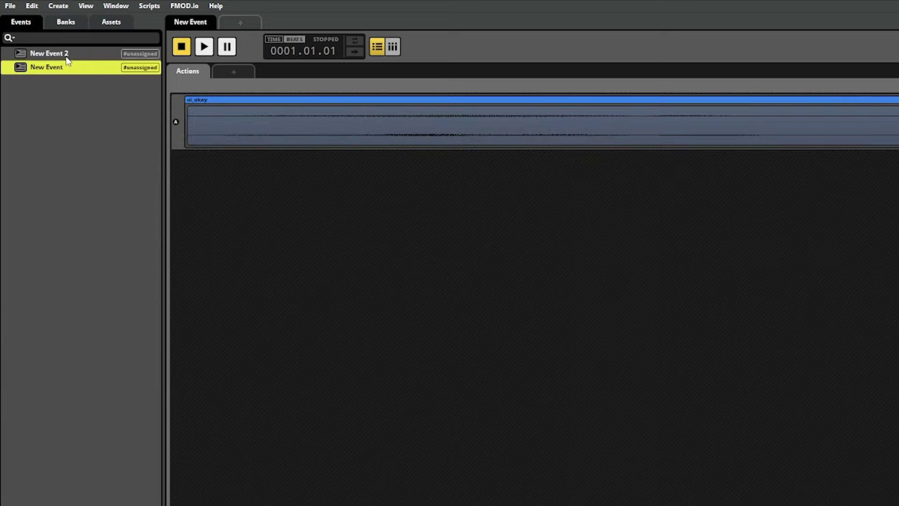
left_click(65, 55)
left_click_drag(44, 67, 331, 134)
left_click_drag(392, 134, 327, 136)
left_click(204, 47)
Step: Delete the New Event instrument and add a Scatterer Instrument to Audio 1
left_click(384, 191)
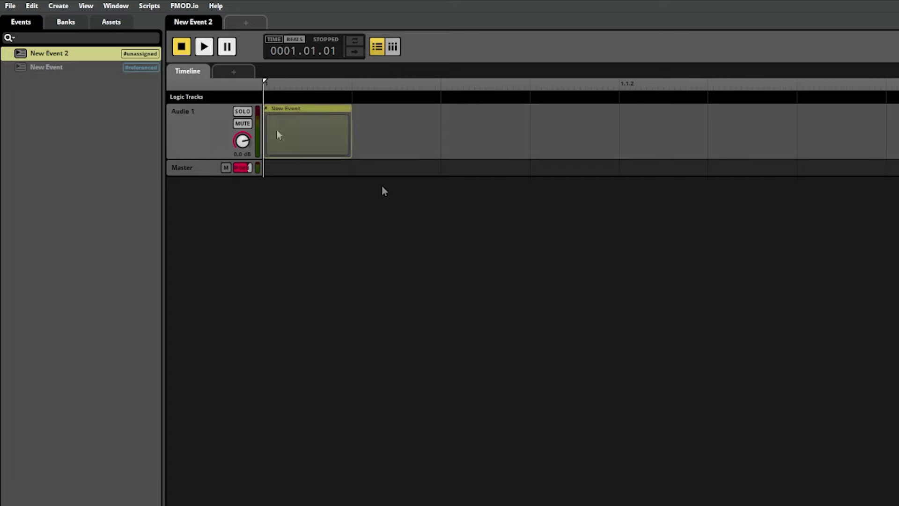
key("Delete")
right_click(276, 130)
left_click(374, 174)
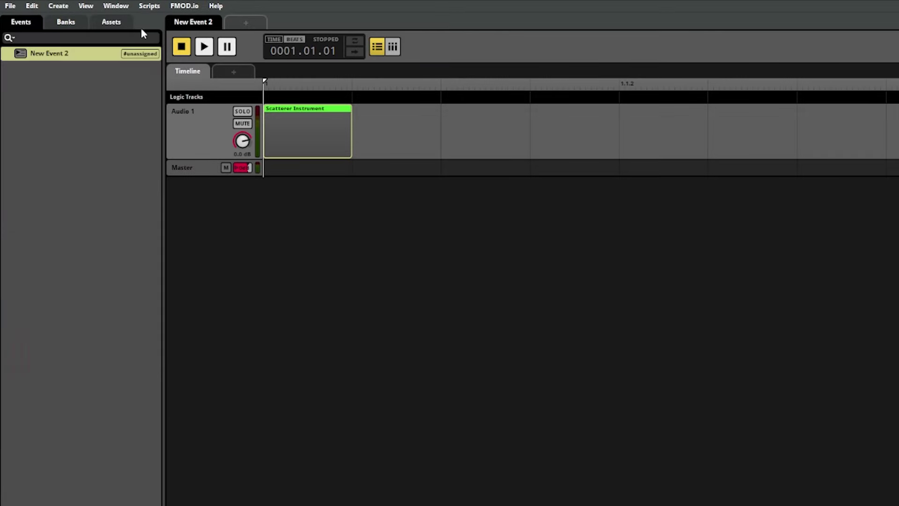
Step: Add the five amb_bird_call sounds to the Scatterer playlist
left_click(111, 22)
left_click(12, 67)
left_click(89, 81)
mouse_move(91, 136)
left_mouse_down()
mouse_move(89, 100)
mouse_move(75, 81)
mouse_move(304, 133)
left_mouse_up()
left_click(23, 23)
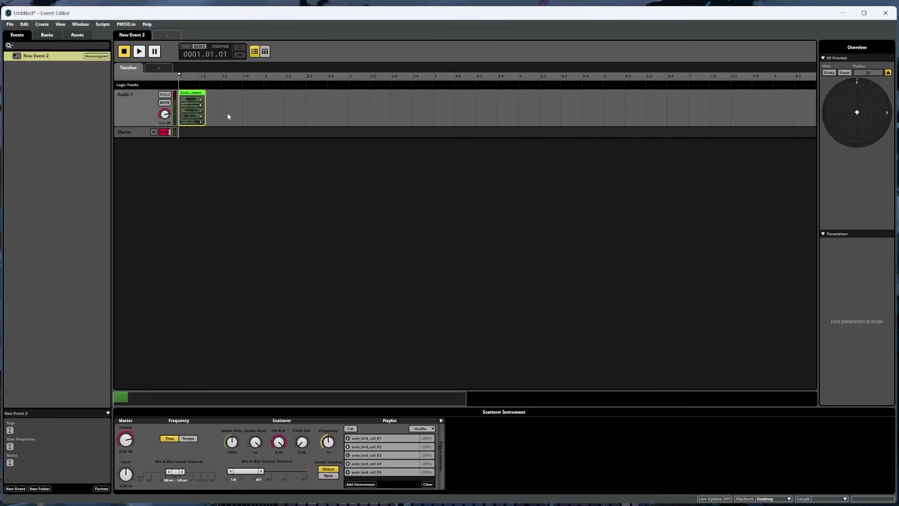
Step: Stretch the Scatterer to about 15 bars, play it, and set spawn rate to 48%
left_click_drag(205, 112, 757, 111)
left_click_drag(257, 78, 180, 75)
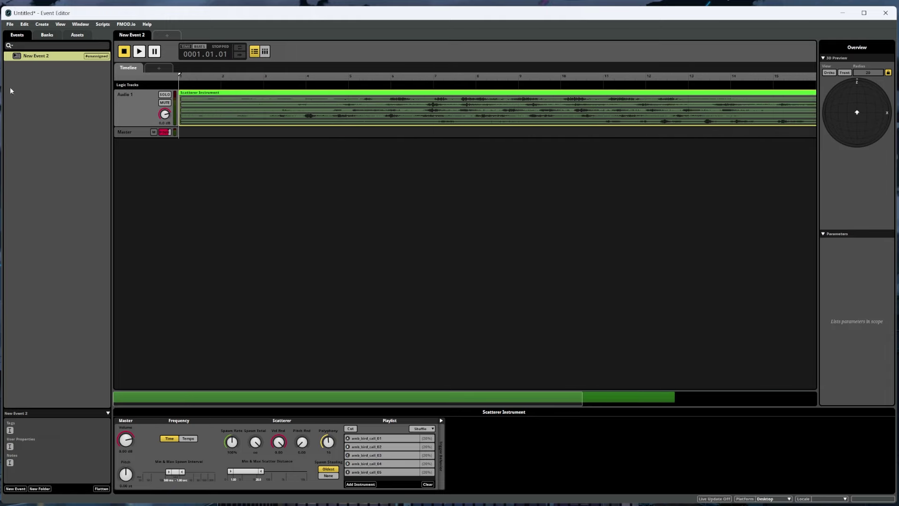
left_click(139, 53)
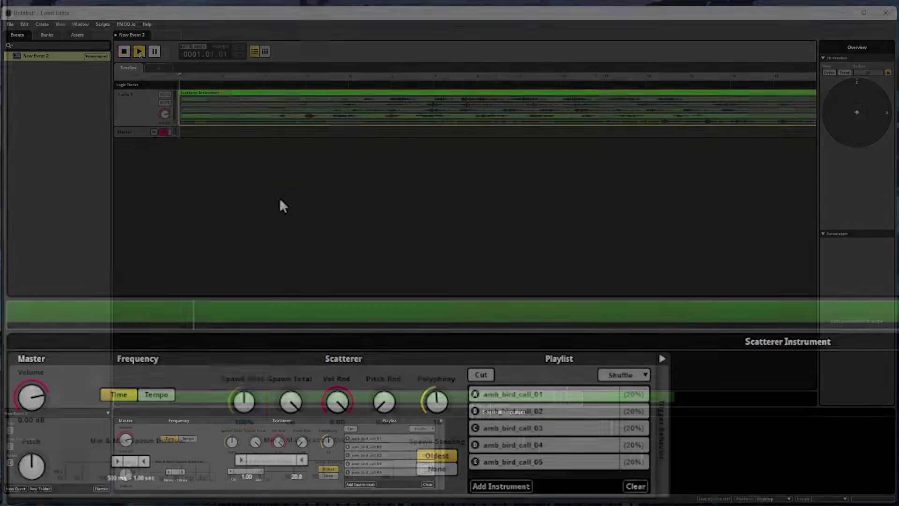
left_click_drag(231, 441, 231, 447)
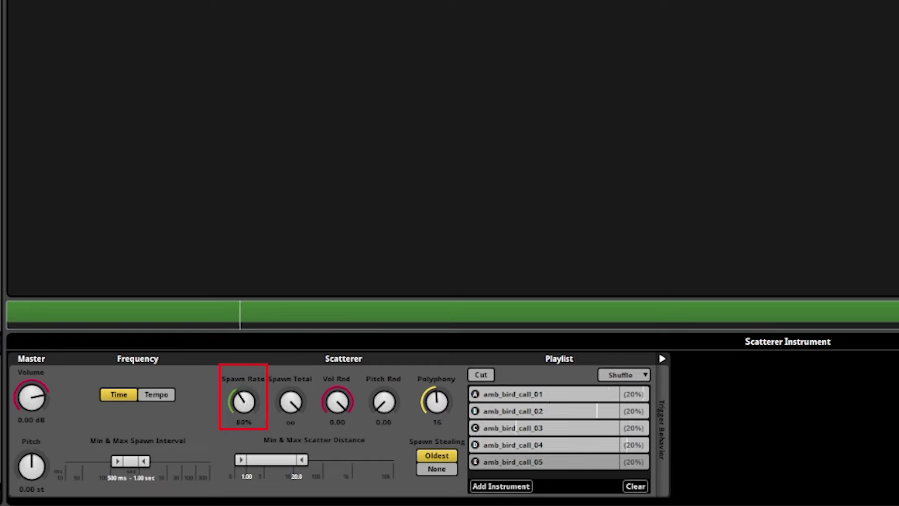
left_click_drag(243, 396, 244, 404)
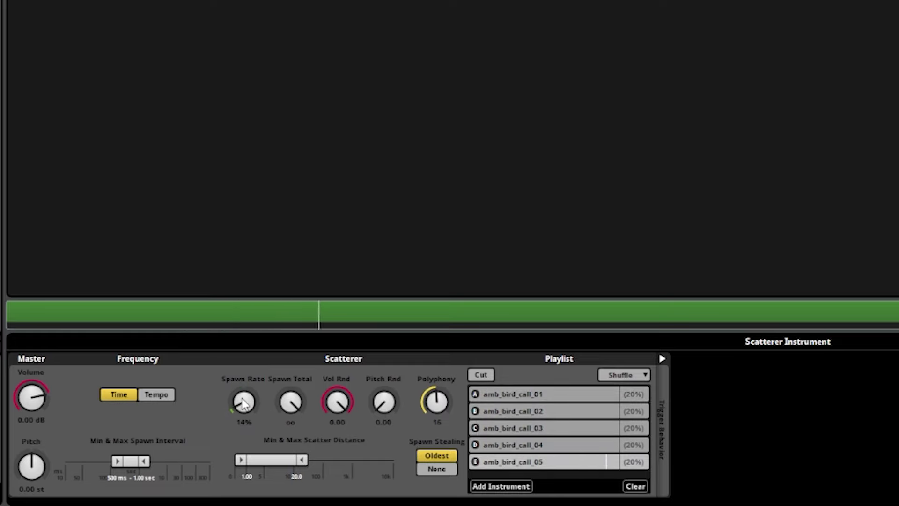
left_click_drag(243, 402, 240, 367)
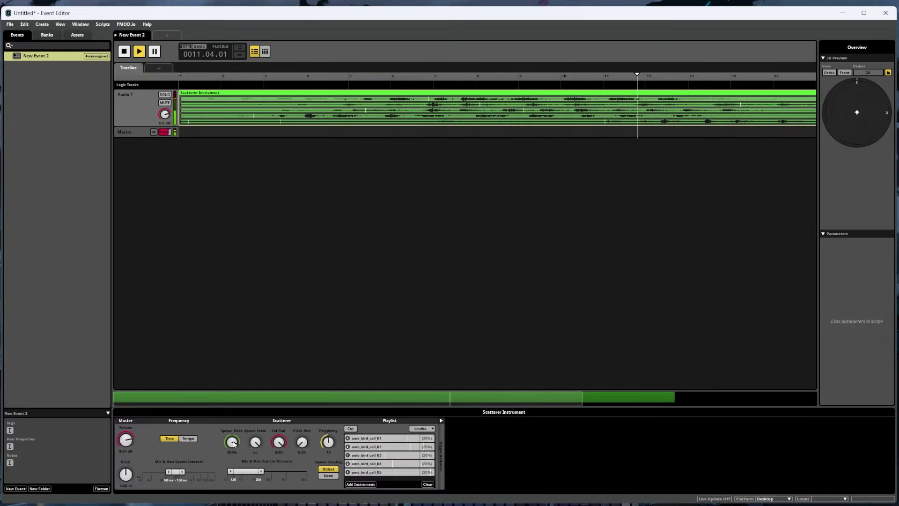
left_click_drag(233, 443, 234, 469)
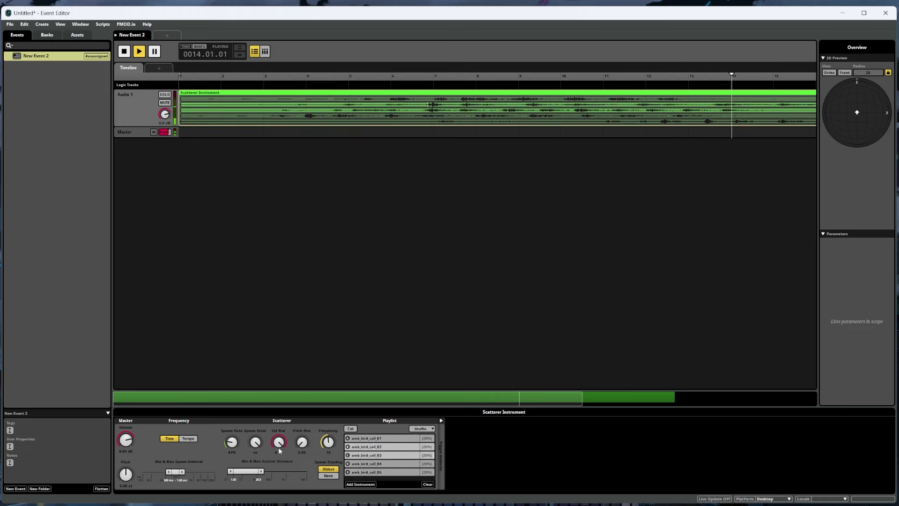
left_click(124, 52)
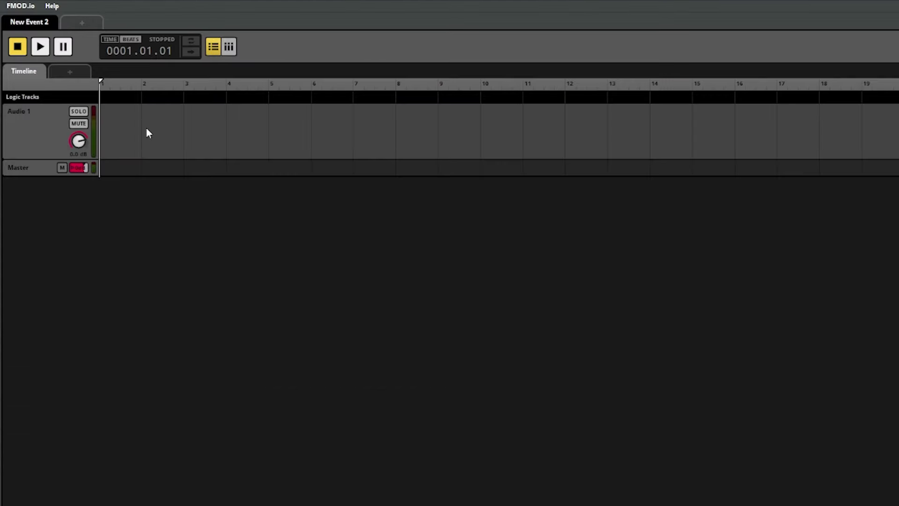
Step: Add a Programmer Instrument at bar 1 of Audio 1, zoom in, then delete it
right_click(211, 110)
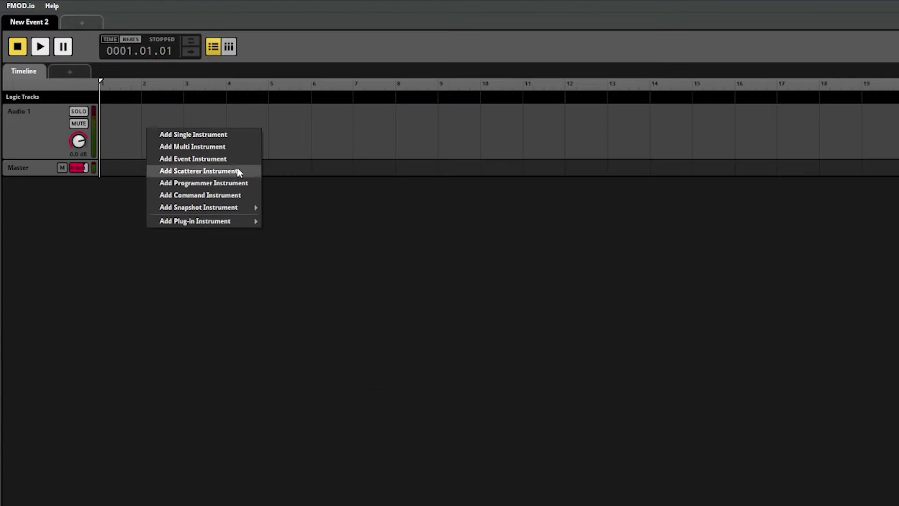
left_click(251, 182)
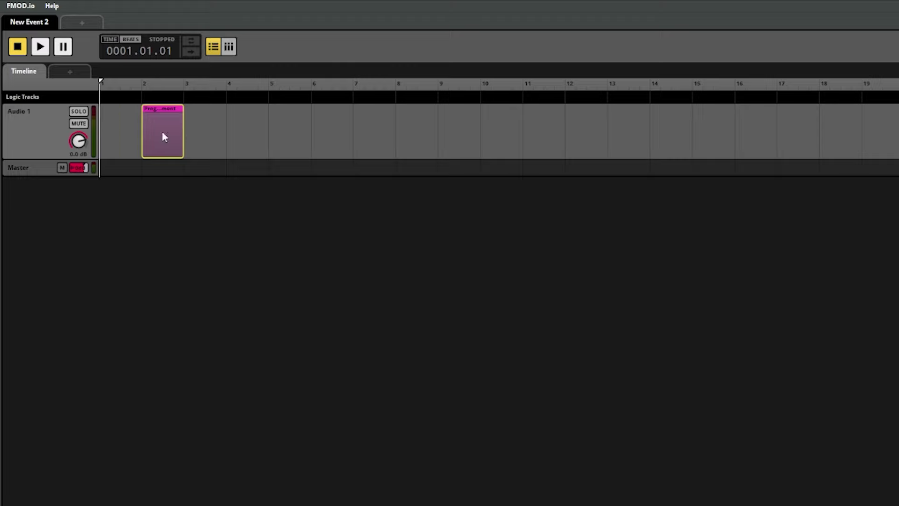
left_click_drag(164, 137, 115, 134)
scroll(164, 201, "up", 5)
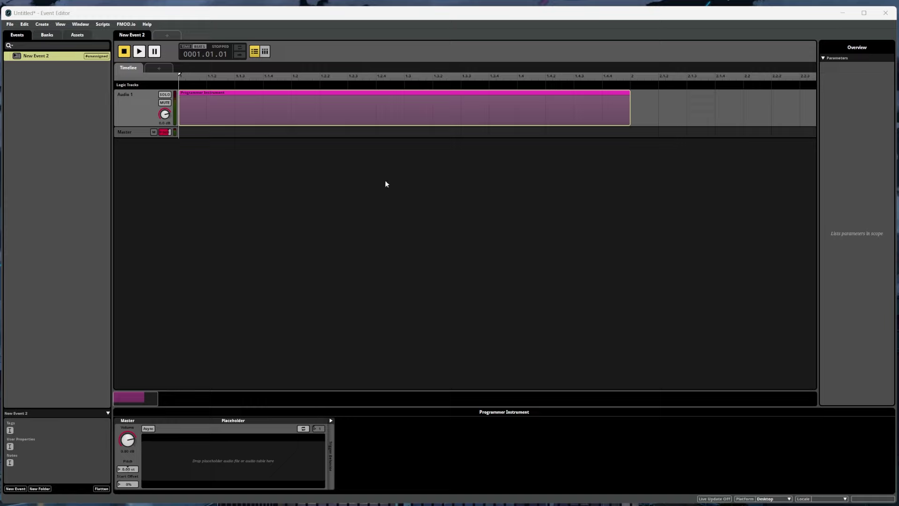
key("Delete")
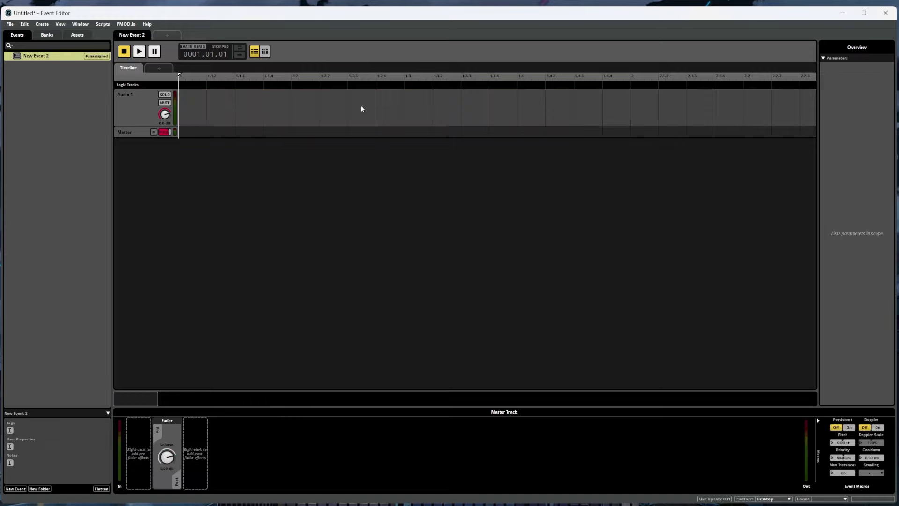
Step: Add a Command Instrument to Audio 1 set to Start Event targeting New Event
right_click(189, 104)
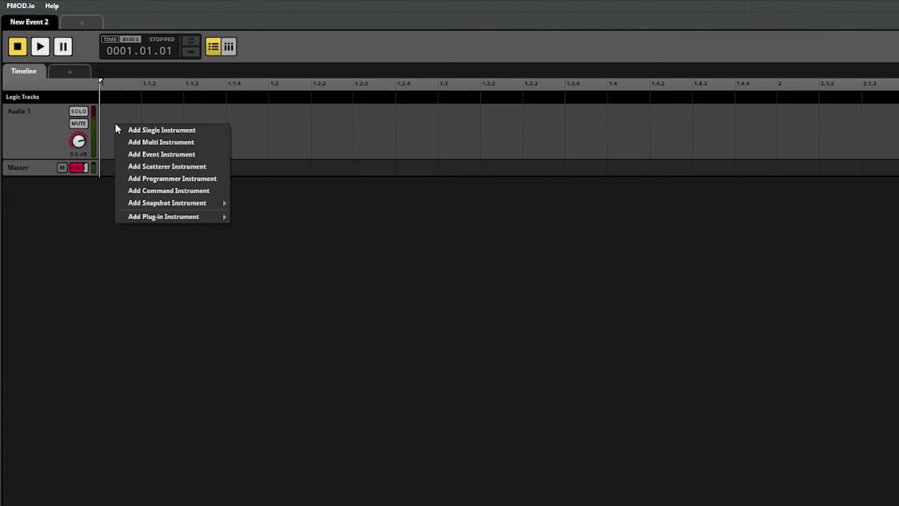
left_click(209, 190)
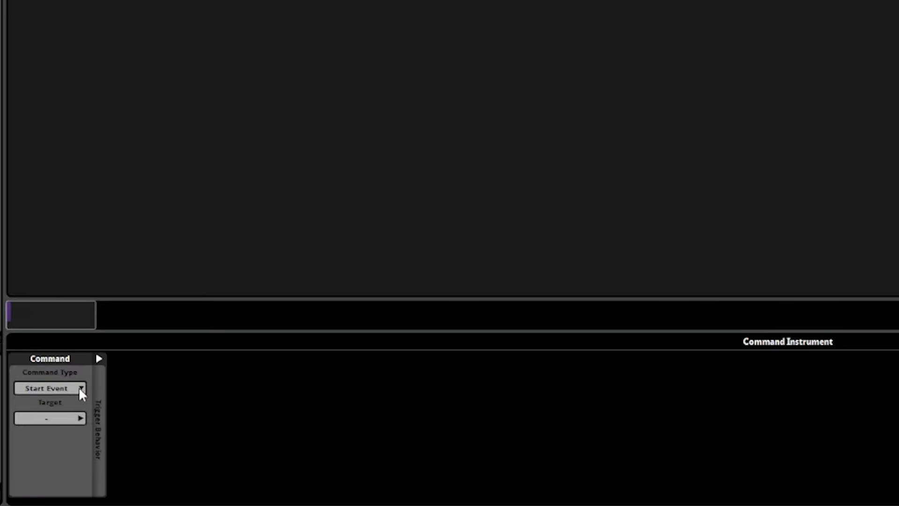
left_click(80, 388)
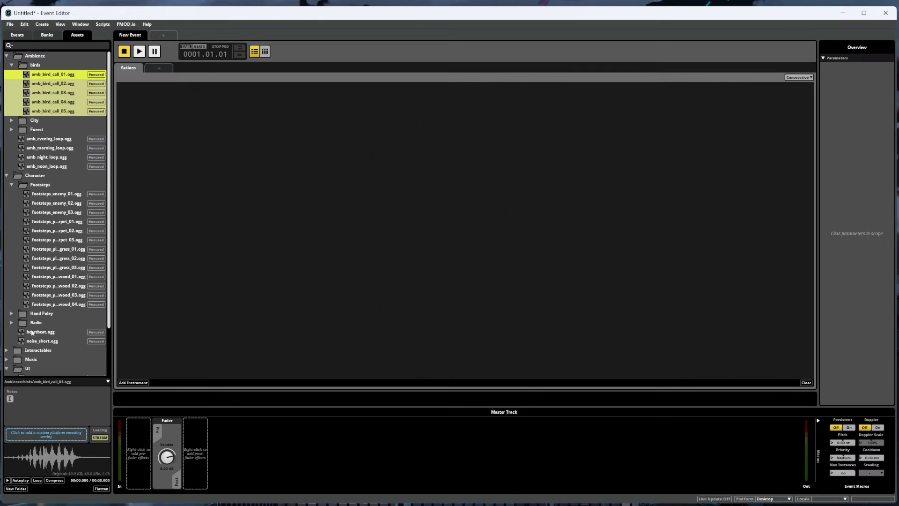
left_click(32, 331)
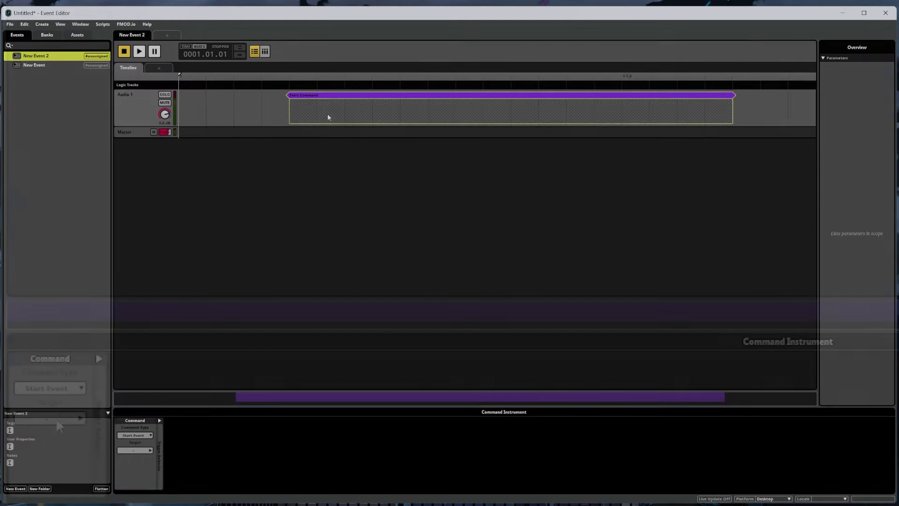
left_click(134, 445)
mouse_move(171, 445)
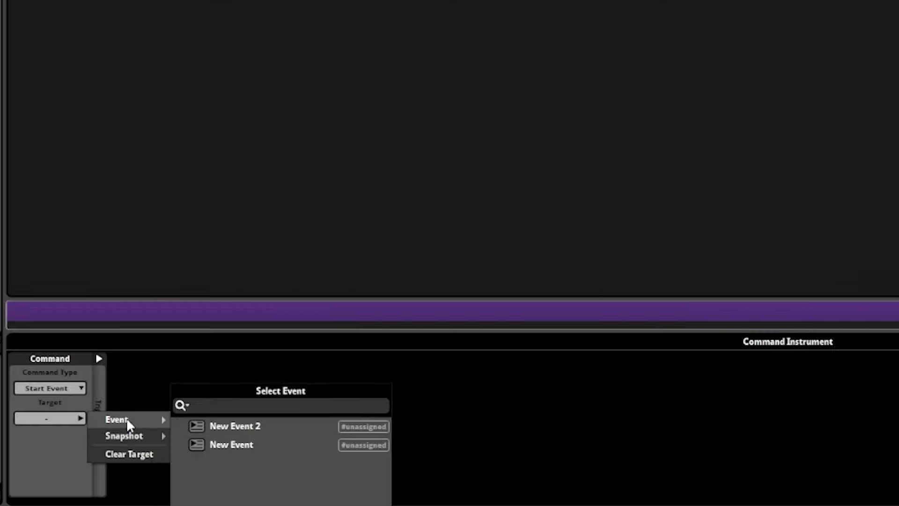
left_click(255, 446)
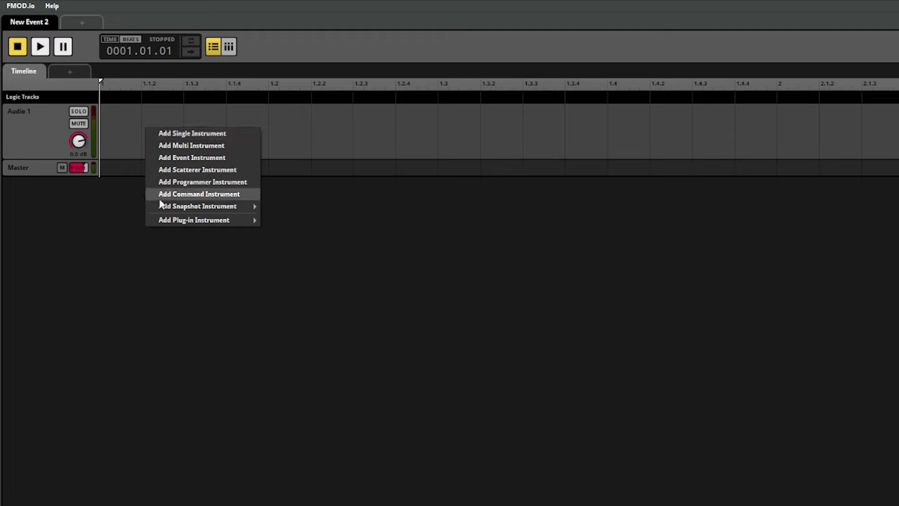
Step: Place ui_cancel.ogg at the start of Audio 1, then select the Audio 1 and Master tracks
mouse_move(154, 208)
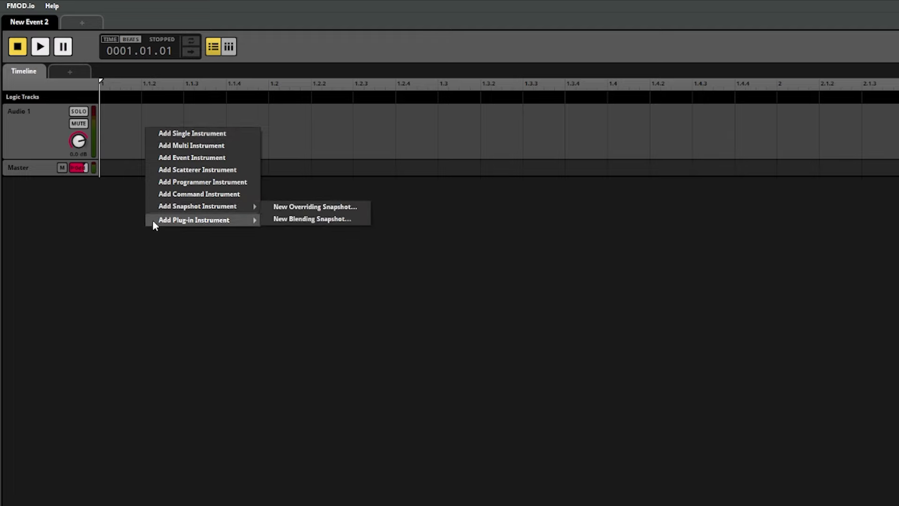
mouse_move(153, 224)
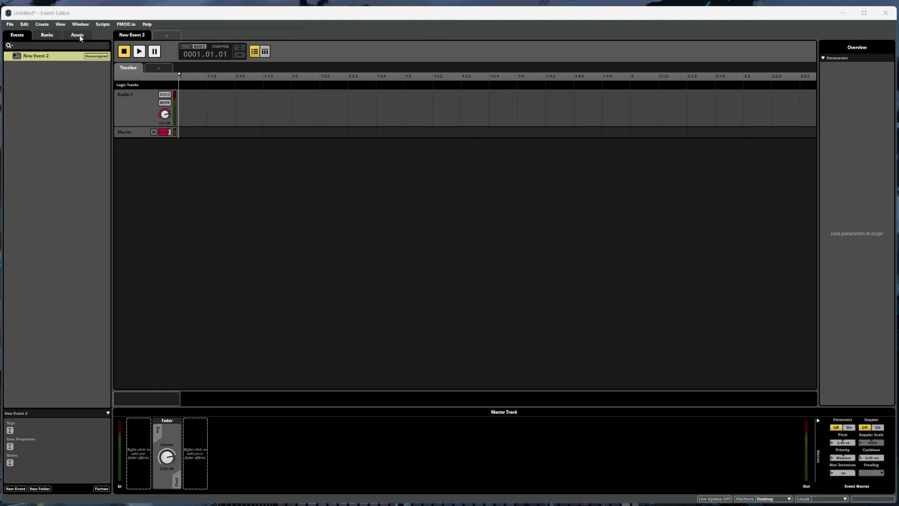
left_click(78, 36)
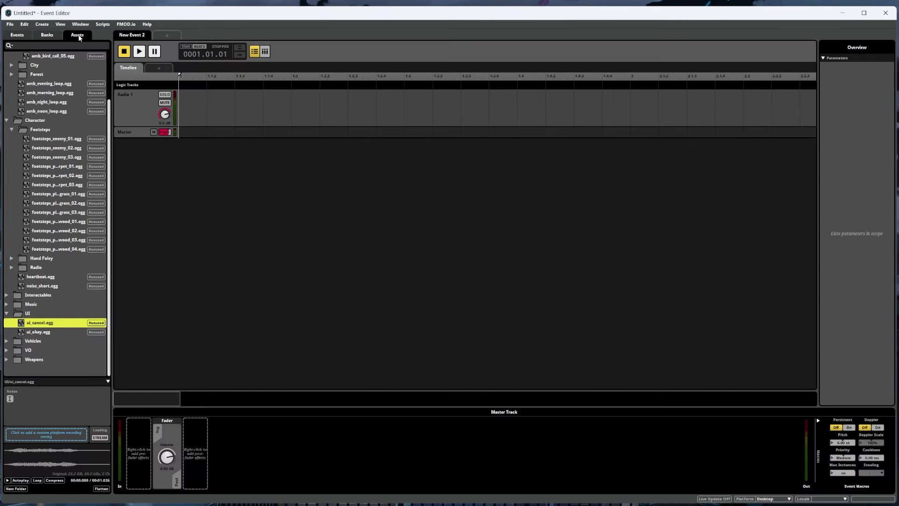
left_click_drag(41, 323, 206, 107)
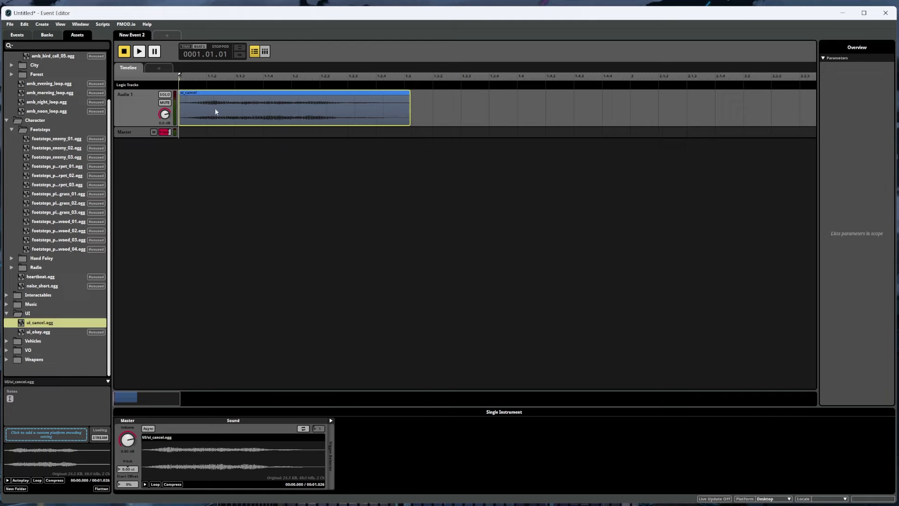
left_click(15, 35)
left_click(133, 116)
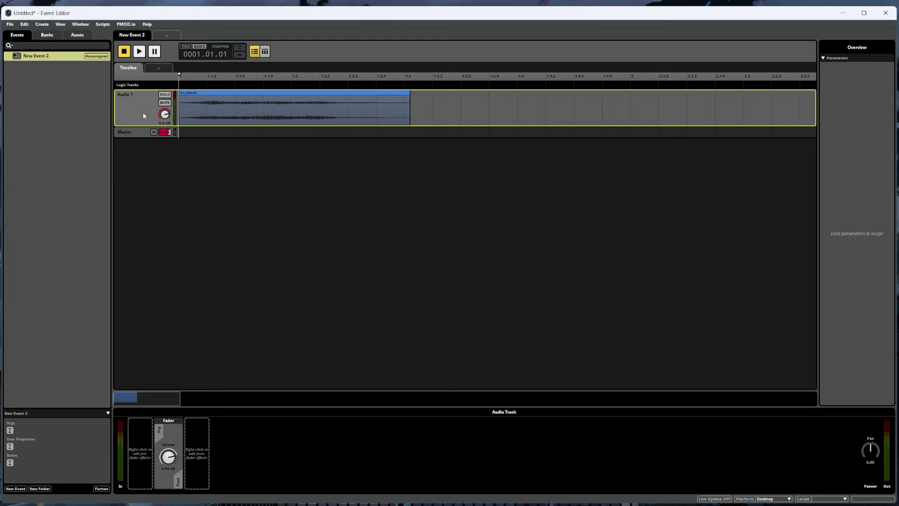
left_click(136, 134)
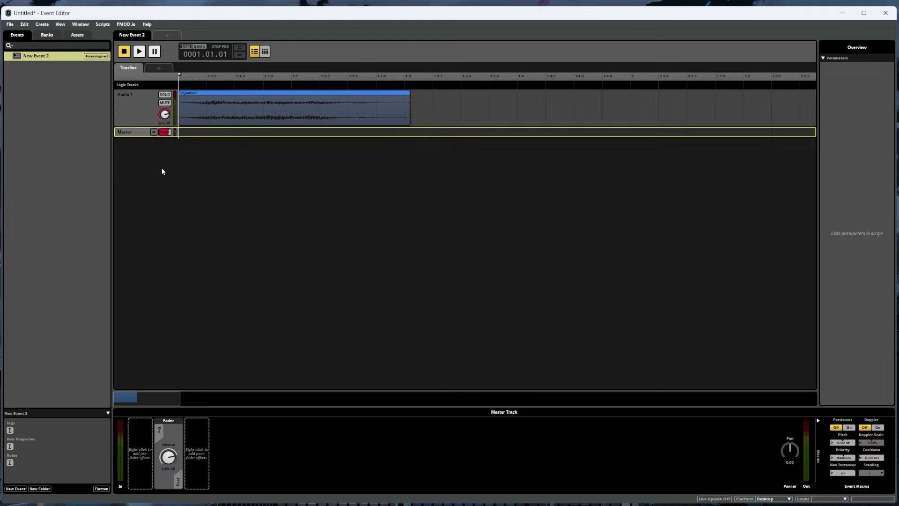
Step: Add an FMOD Multiband EQ to Audio 1's post-fader slot
left_click(131, 104)
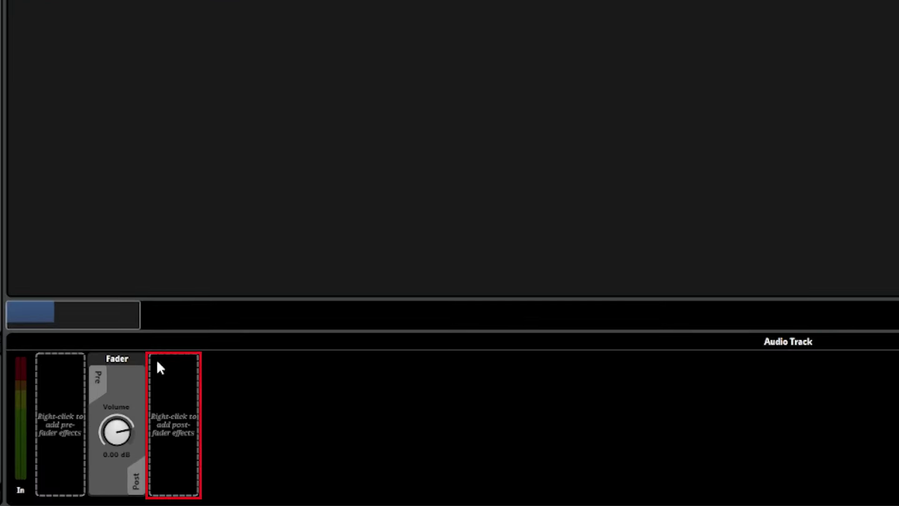
right_click(157, 368)
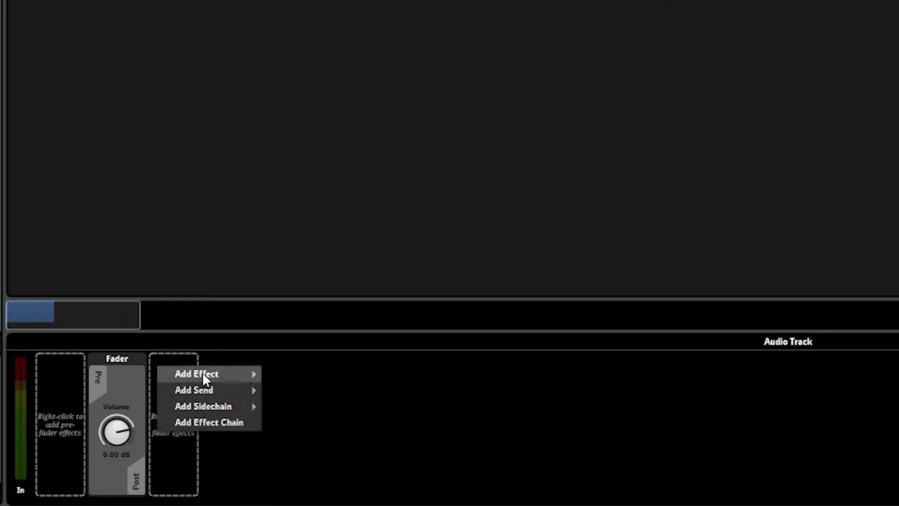
mouse_move(205, 375)
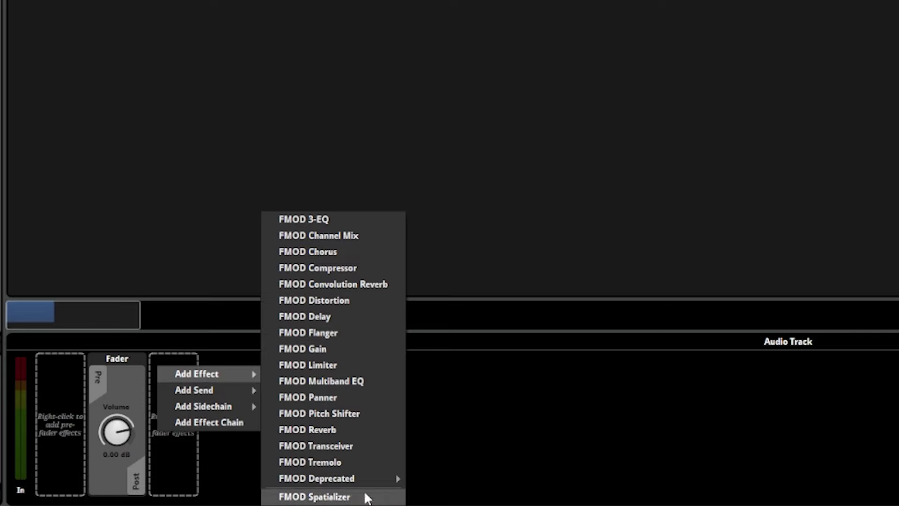
left_click(379, 382)
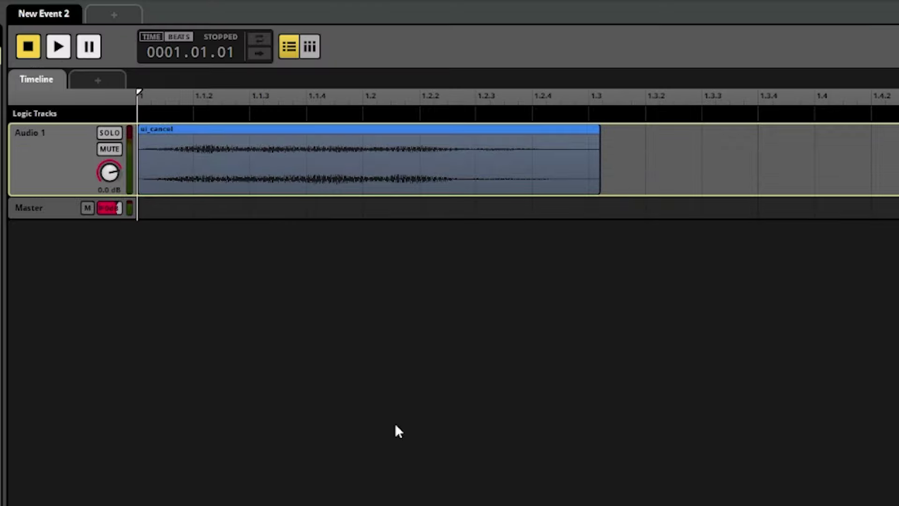
Step: Add a loop region stretched to the end of the ui_cancel clip
right_click(190, 112)
left_click(255, 151)
left_click_drag(193, 113, 601, 114)
Step: Shape EQ band A into a 12 dB low-pass near 212 Hz with Q 1.91
left_click(64, 173)
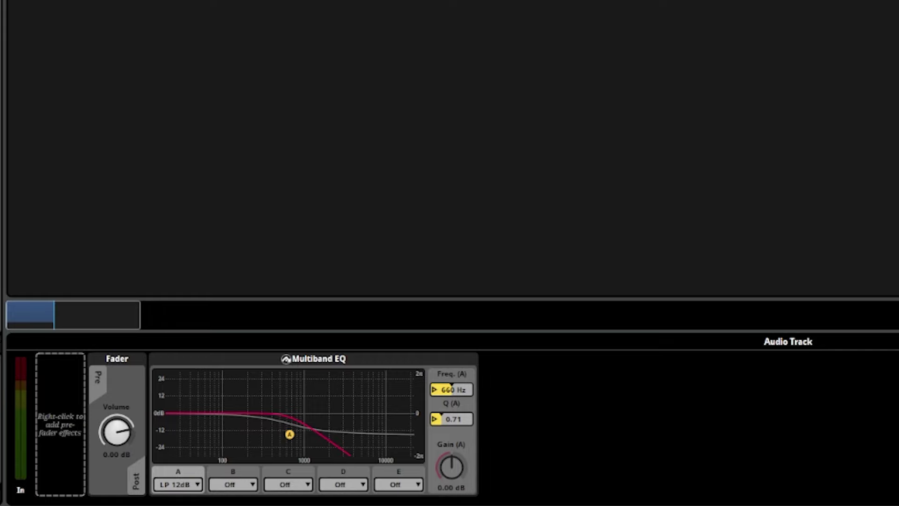
left_click_drag(289, 434, 315, 416)
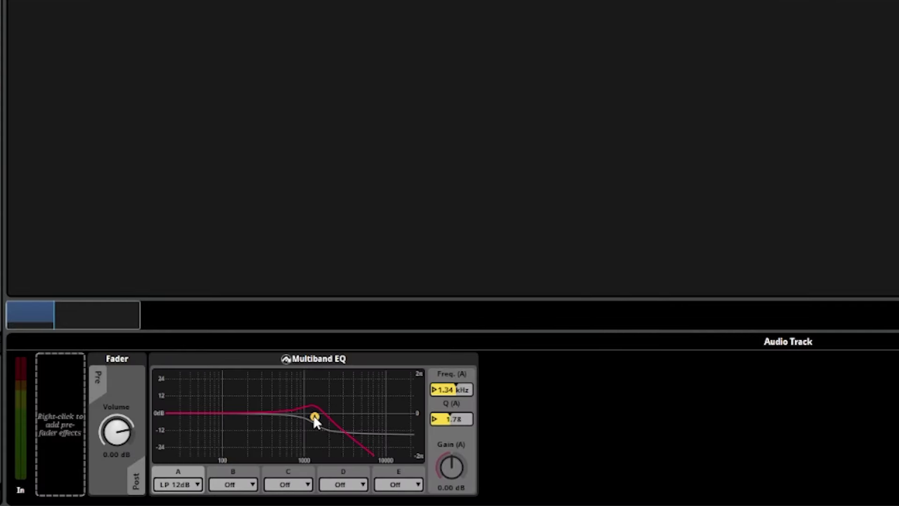
left_click_drag(314, 420, 249, 413)
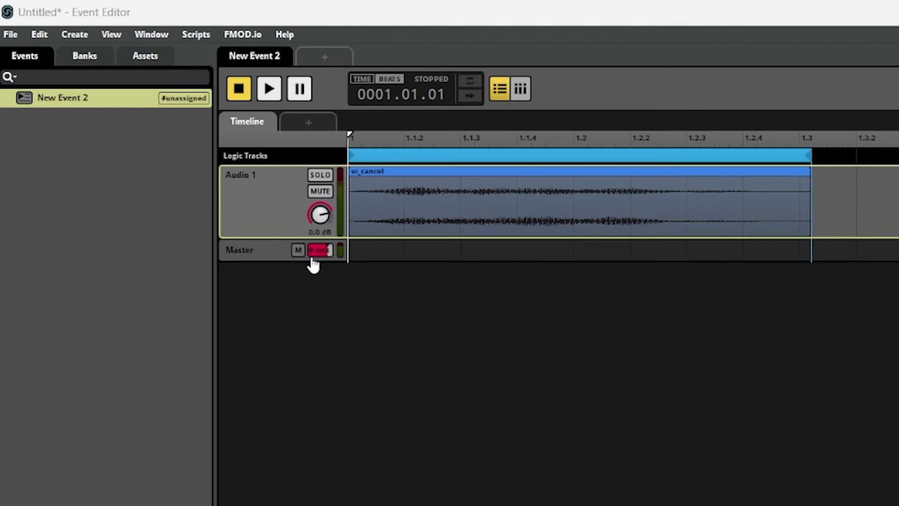
Step: Create a continuous parameter named EQ ranging 0–1 in the Preset Browser, then close it
left_click(152, 34)
left_click(227, 169)
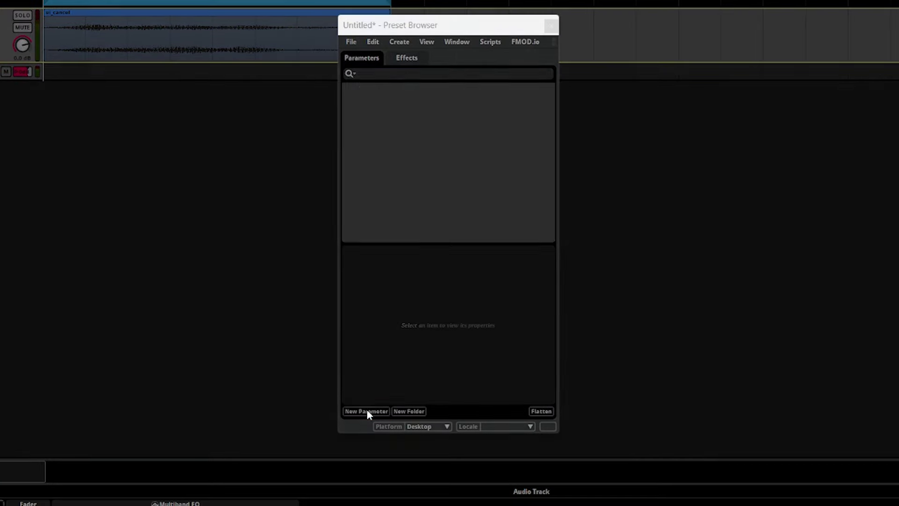
left_click(367, 411)
type("EQ")
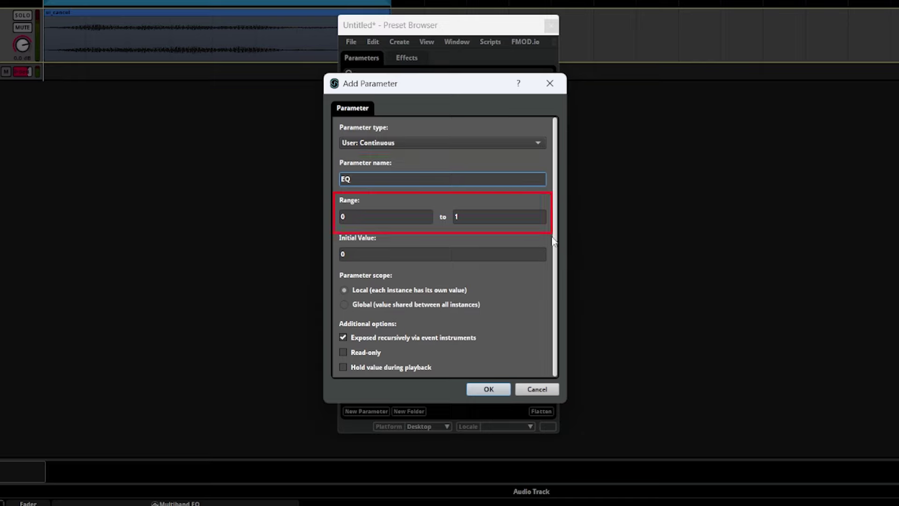
left_click(555, 296)
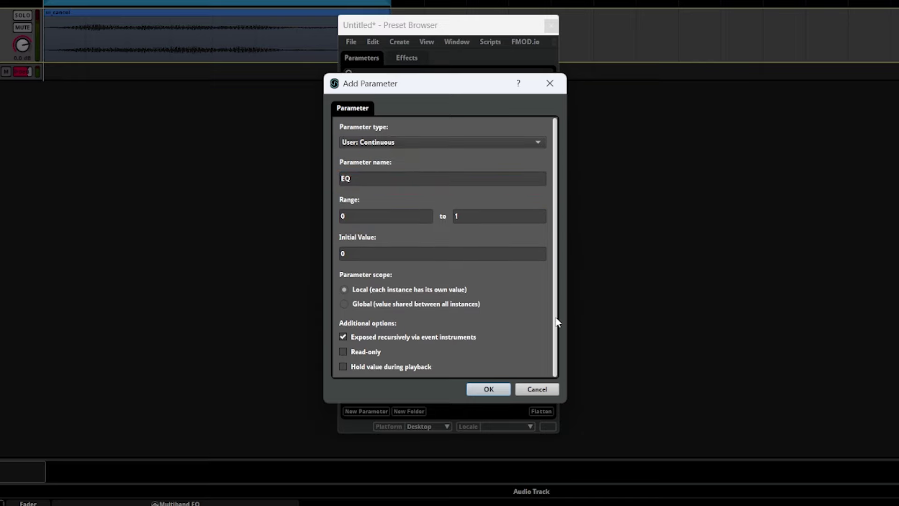
left_click(488, 390)
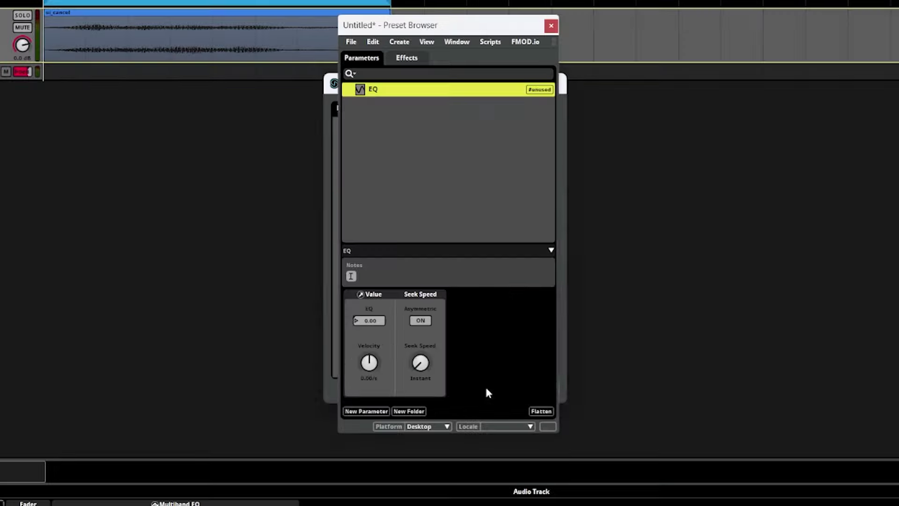
left_click(551, 27)
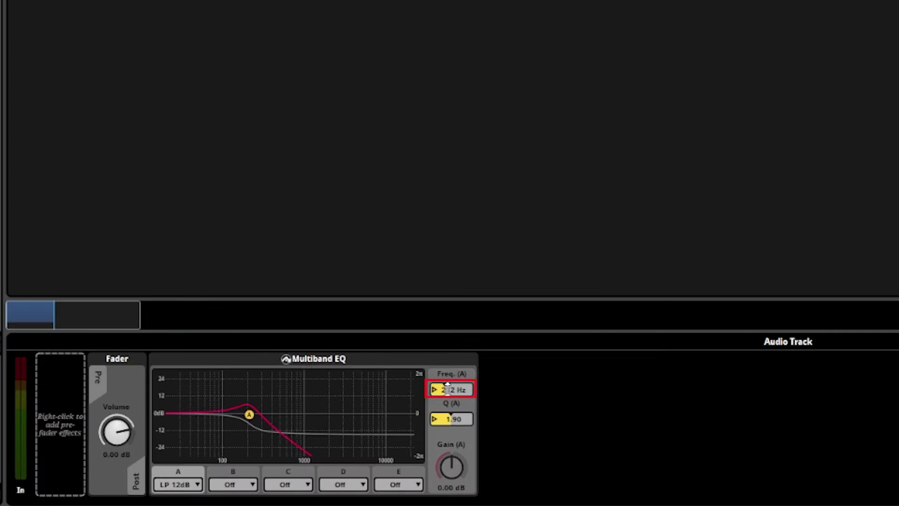
Step: Automate band A frequency with a curve driven by the EQ parameter
right_click(447, 388)
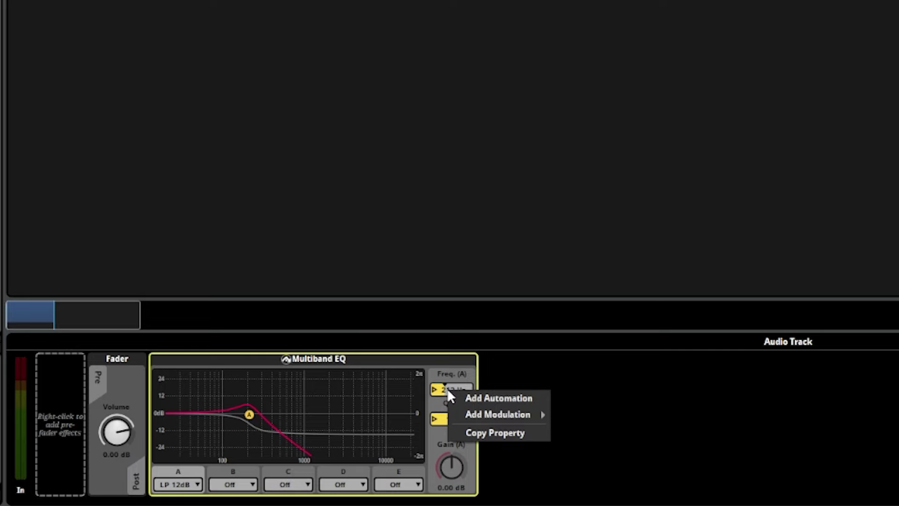
left_click(536, 400)
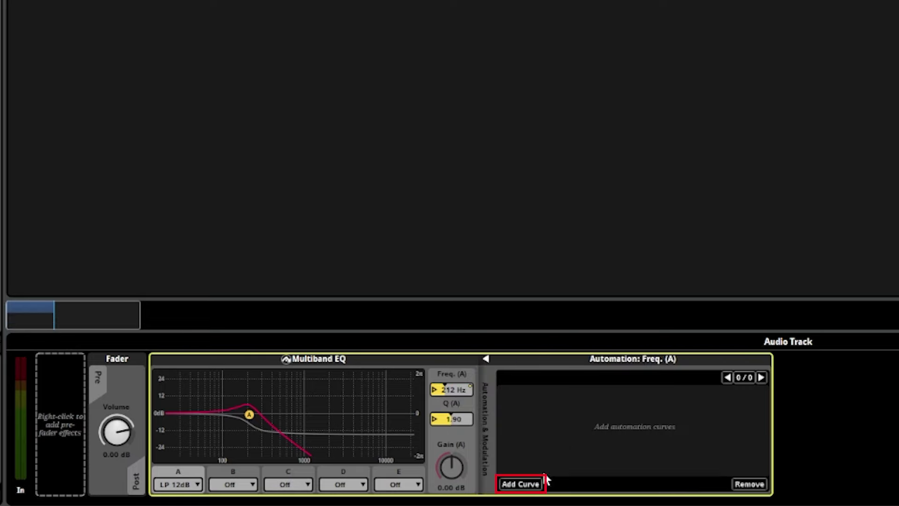
left_click(521, 482)
mouse_move(538, 470)
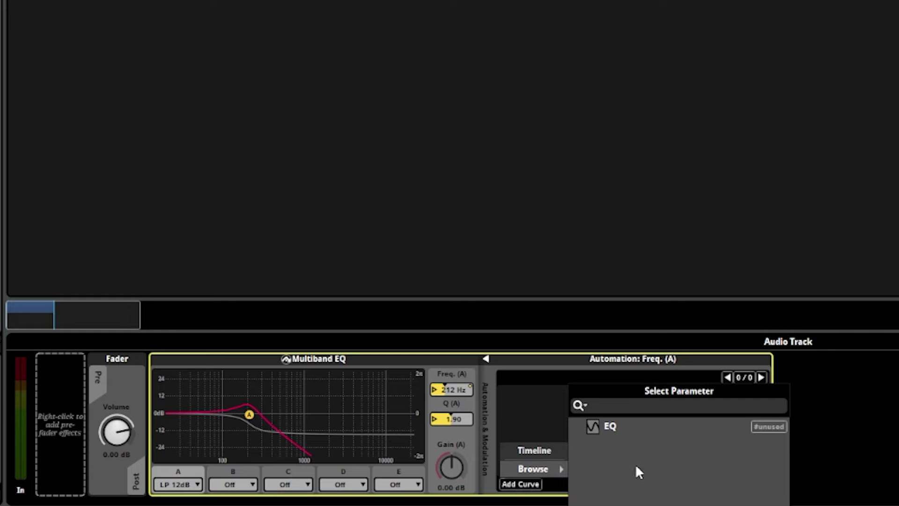
left_click(606, 425)
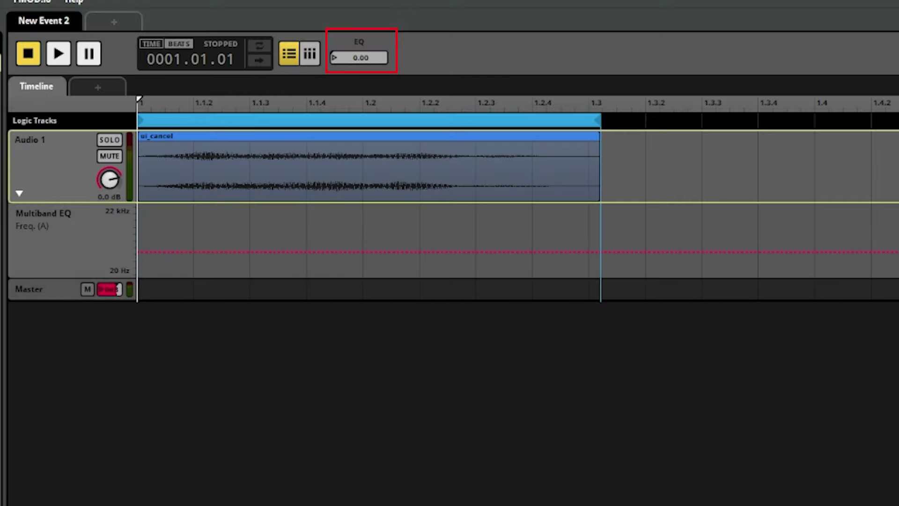
mouse_move(359, 57)
left_mouse_down()
mouse_move(383, 58)
mouse_move(331, 59)
left_mouse_up()
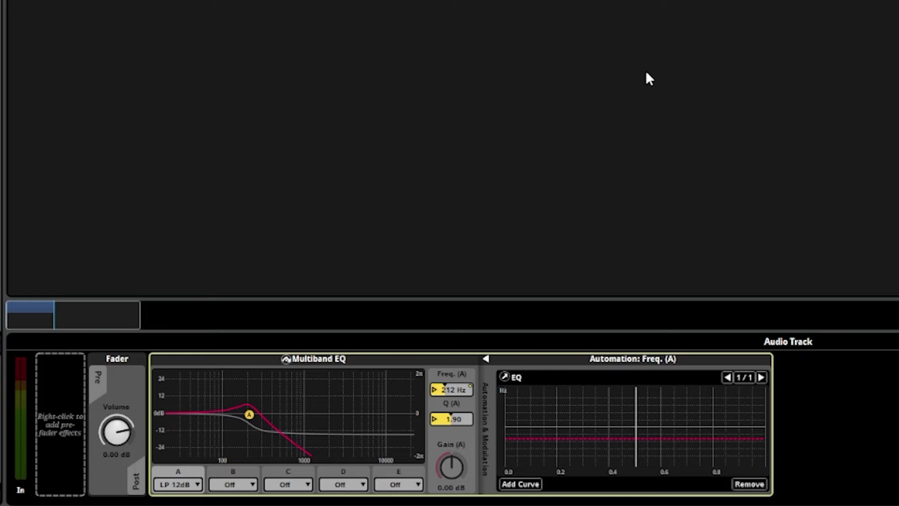
Step: Add frequency curve points sweeping 30 Hz to 20 kHz and test by moving EQ
left_click(552, 438)
left_click(677, 438)
left_click_drag(680, 441, 739, 396)
left_click_drag(552, 438, 551, 457)
left_click_drag(739, 395, 751, 391)
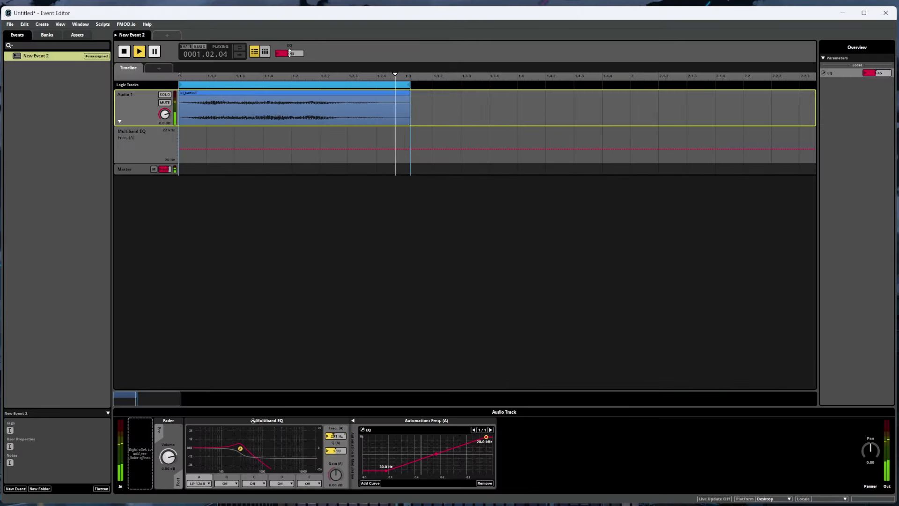
left_click_drag(289, 53, 304, 53)
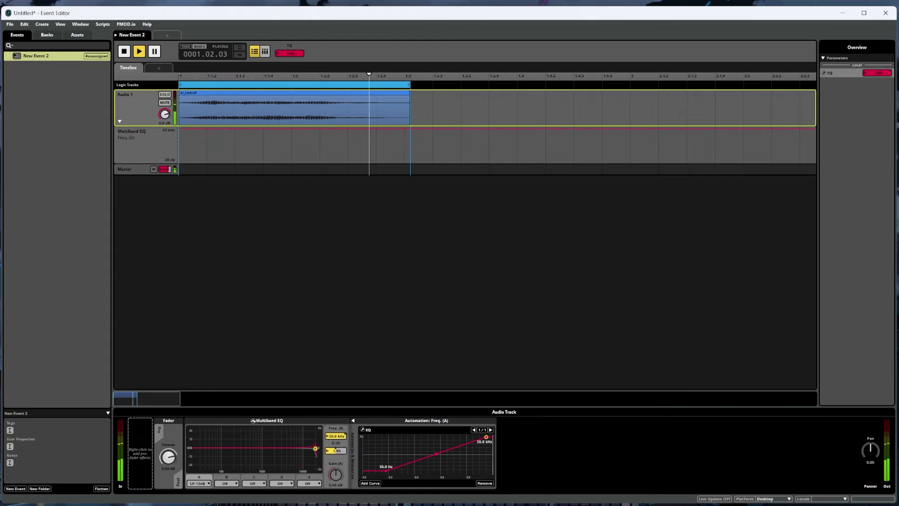
mouse_move(304, 53)
left_mouse_down()
mouse_move(290, 53)
mouse_move(303, 53)
left_mouse_up()
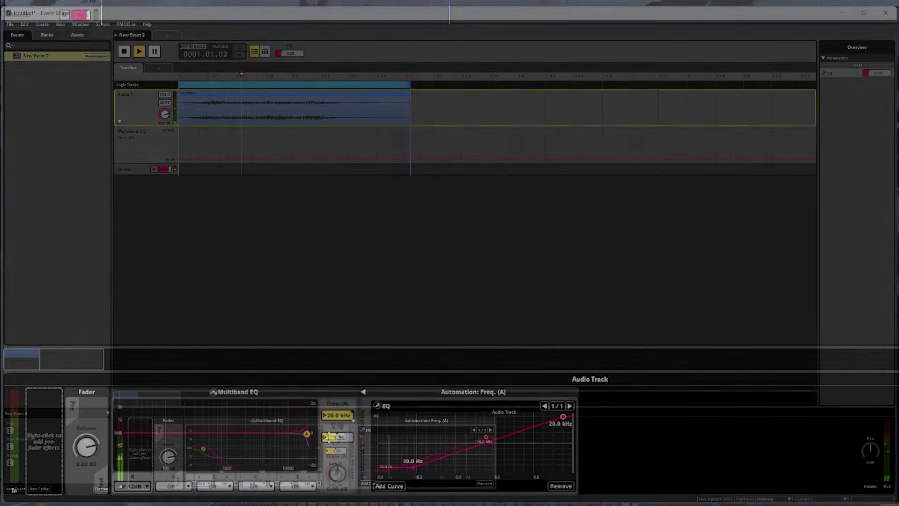
Step: Automate band A Q with EQ, ranging from 0.35 to 8.00
right_click(331, 452)
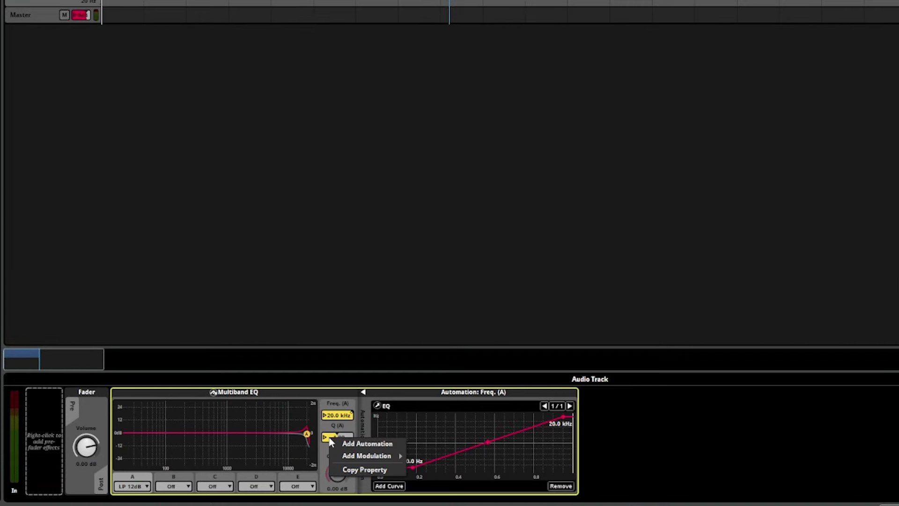
left_click(399, 444)
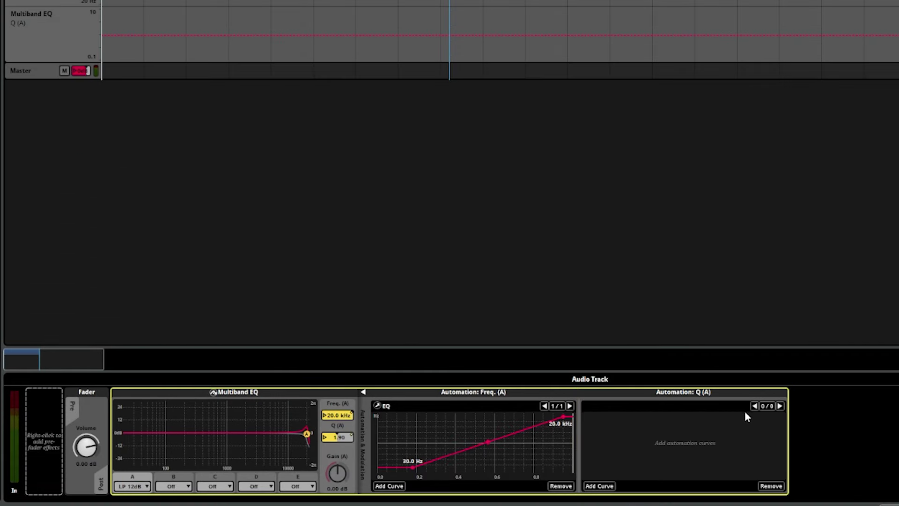
left_click(606, 485)
left_click(614, 474)
left_click(688, 444)
left_click_drag(626, 442, 608, 464)
left_click_drag(747, 465, 763, 421)
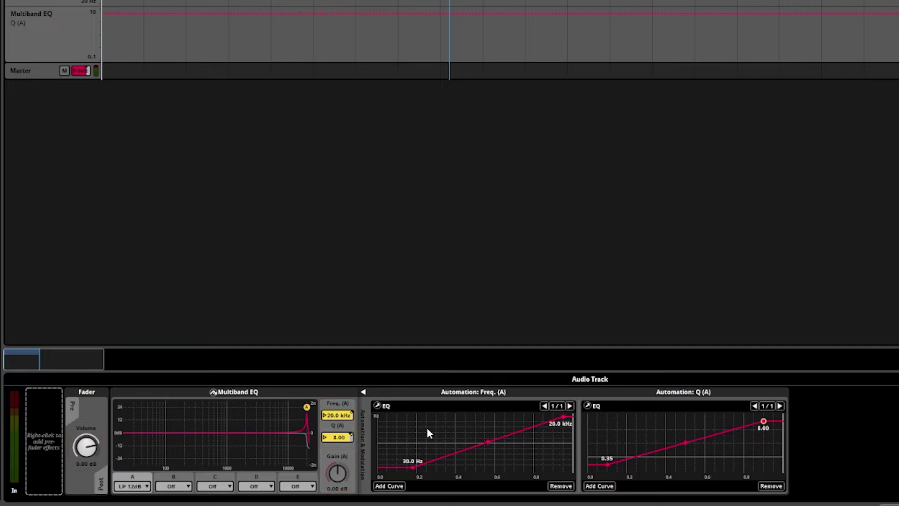
Step: Play the event to audition the EQ automation, then stop and clear the selection
key("space")
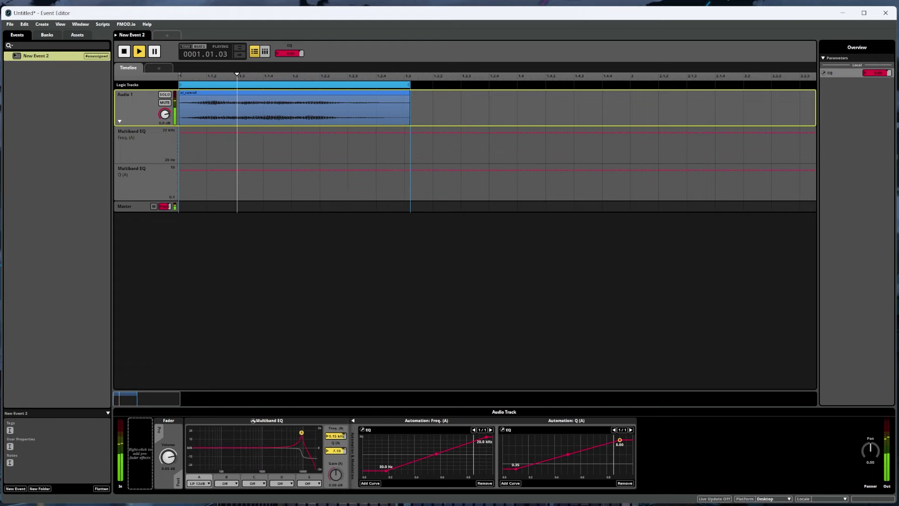
key("space")
left_click(208, 86)
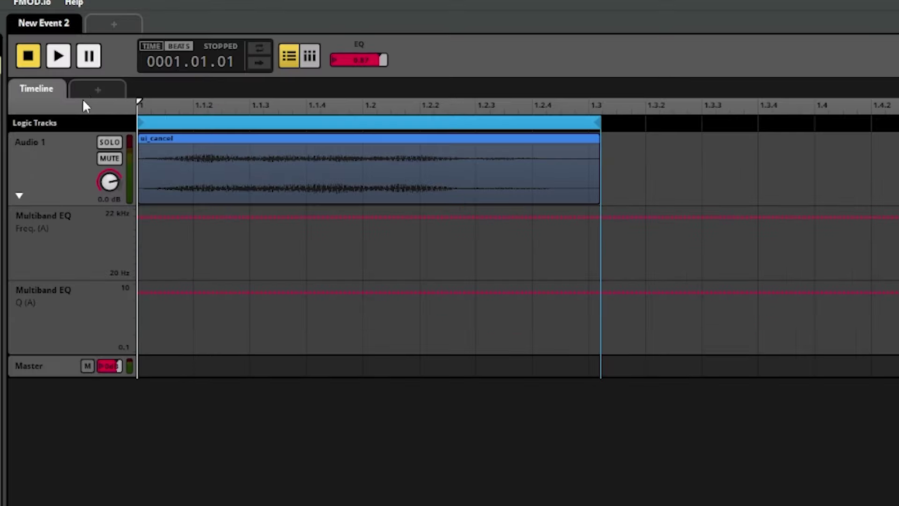
Step: Add an EQ parameter sheet to the event and remove the Timeline sheet
left_click(89, 92)
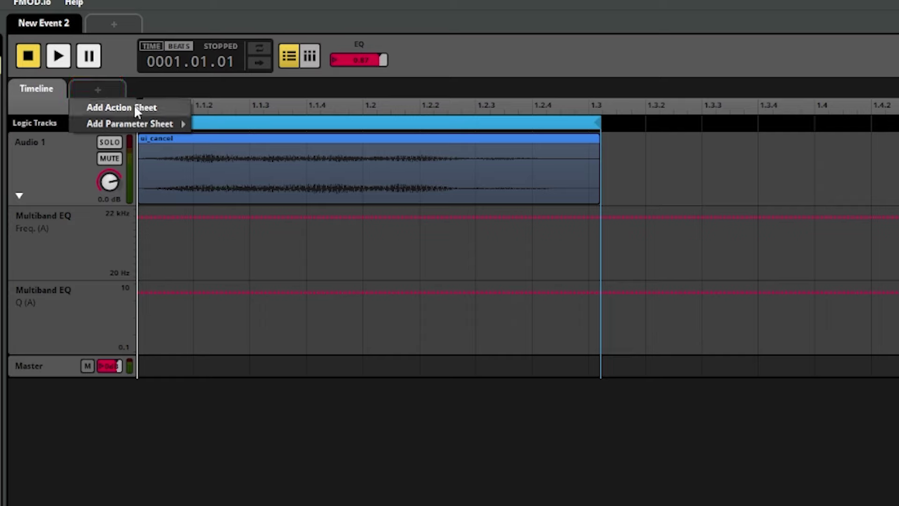
mouse_move(150, 125)
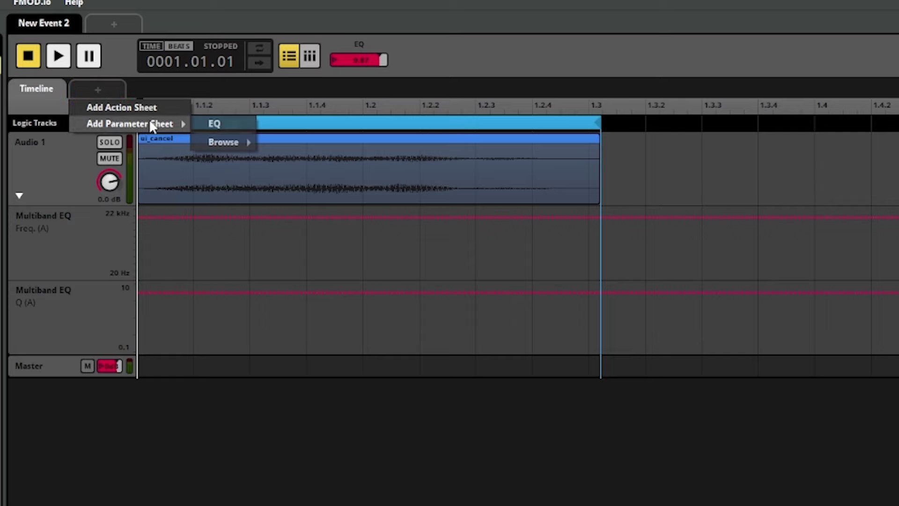
left_click(244, 126)
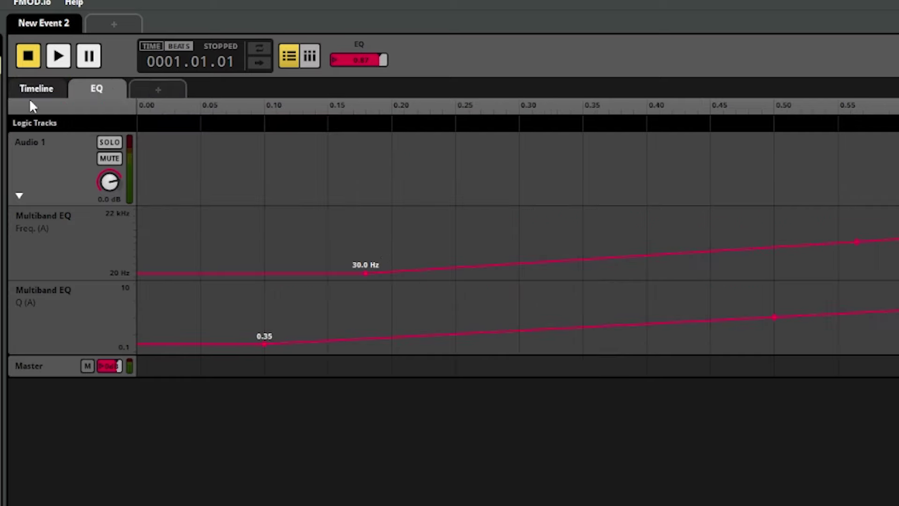
right_click(22, 88)
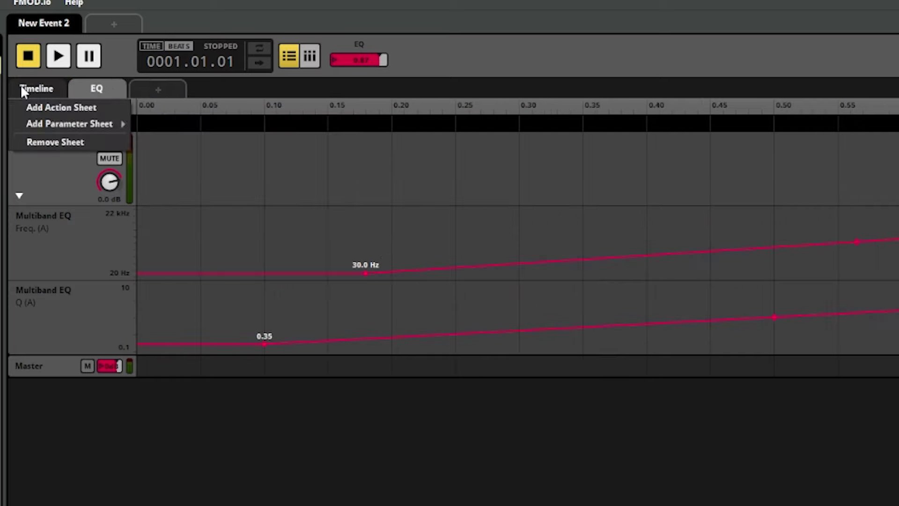
left_click(100, 144)
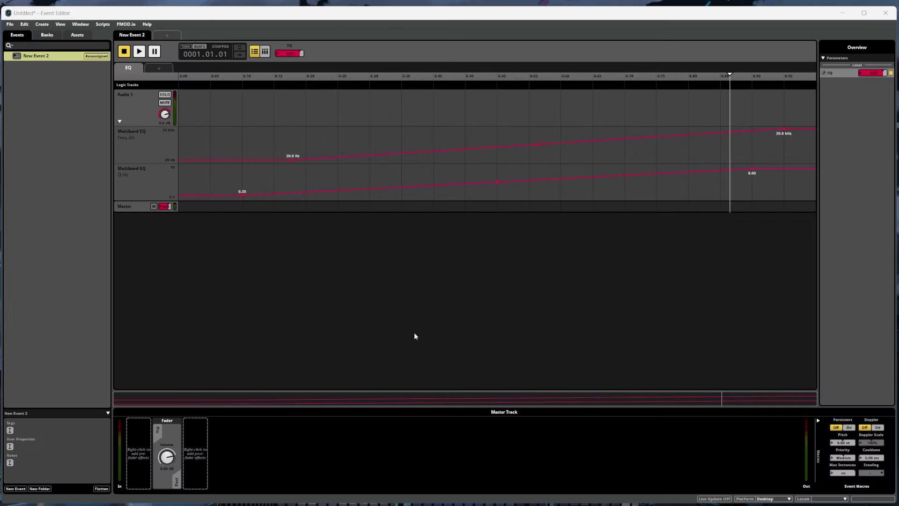
Step: Place ui_cancel.ogg on Audio 1, stretch it, and audition at EQ values around 0.20-0.43
mouse_move(699, 78)
left_mouse_down()
mouse_move(257, 80)
mouse_move(730, 79)
left_mouse_up()
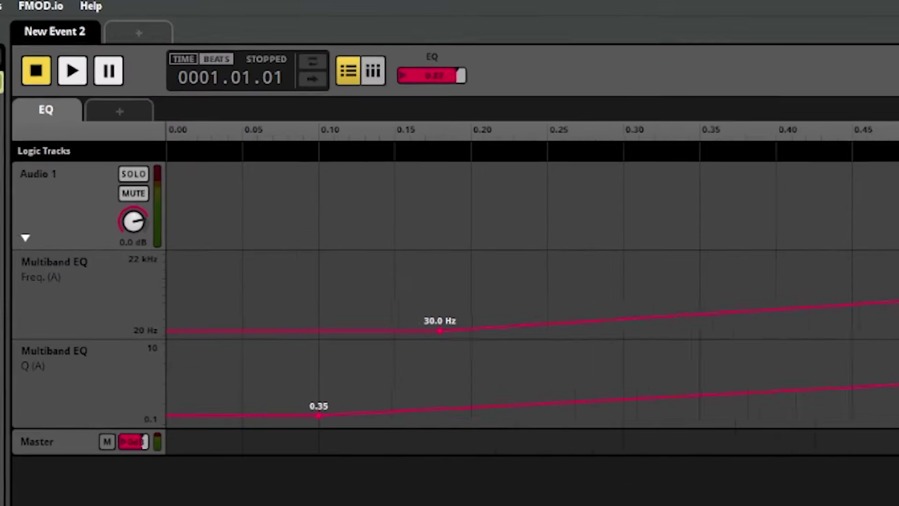
left_click_drag(898, 166, 443, 168)
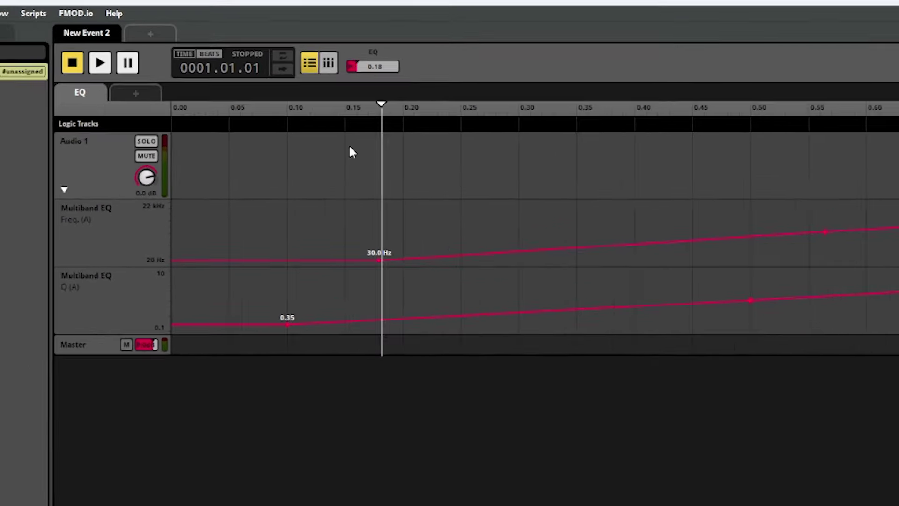
left_click(27, 323)
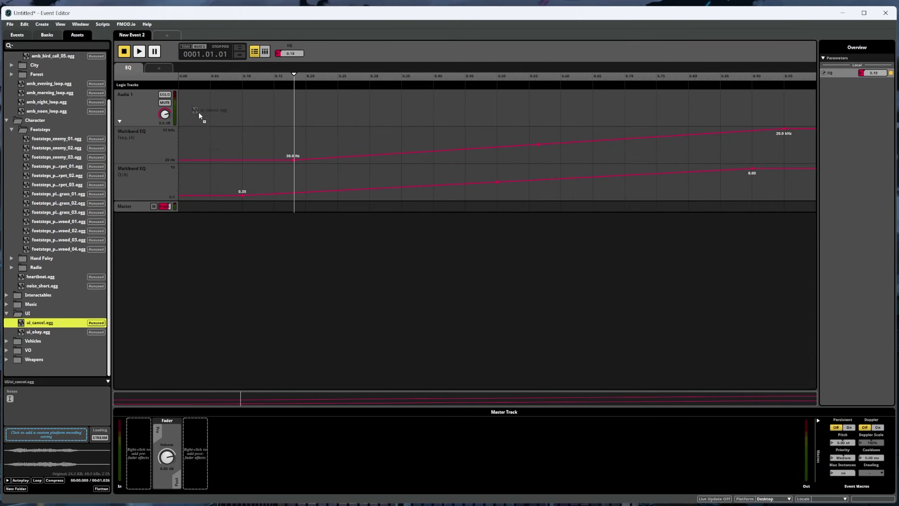
left_click_drag(198, 113, 432, 112)
left_click_drag(327, 109, 589, 108)
left_click_drag(440, 75, 454, 78)
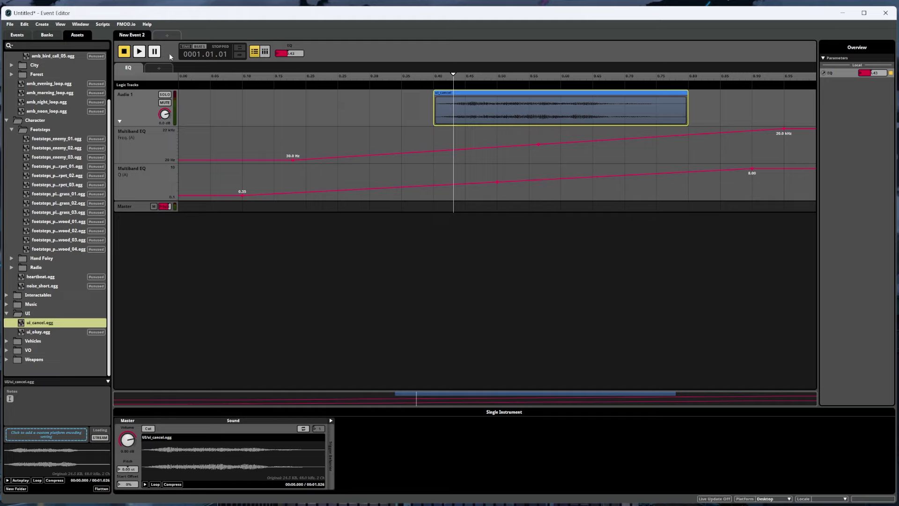
left_click(139, 51)
Step: Preview at EQ 0.70 and 0.875, then stretch ui_cancel from ~0.20 to the end and play
left_click(628, 75)
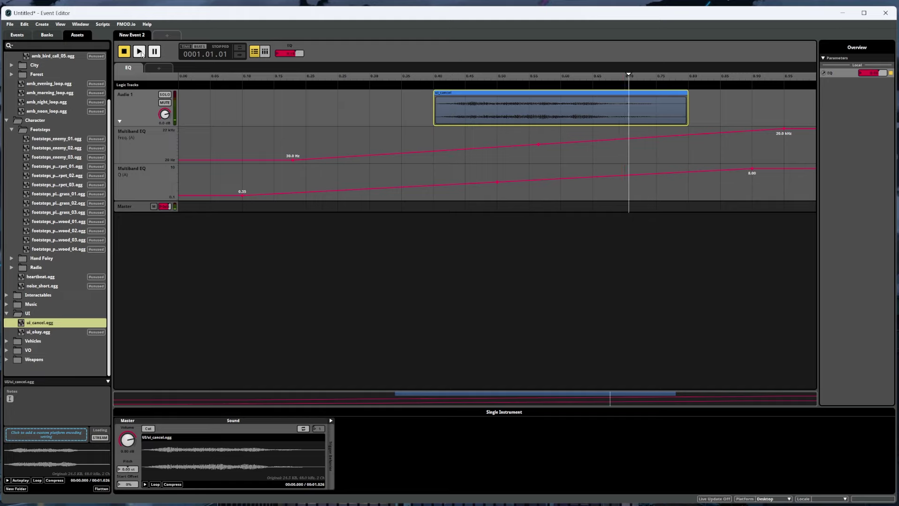
left_click_drag(685, 77, 744, 100)
left_click(139, 53)
left_click(139, 53)
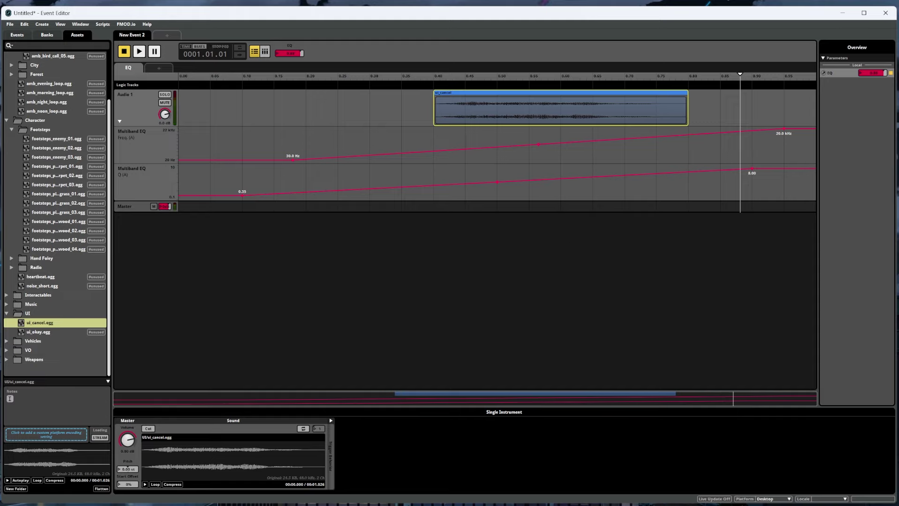
left_click_drag(688, 107, 802, 107)
left_click_drag(434, 112, 321, 113)
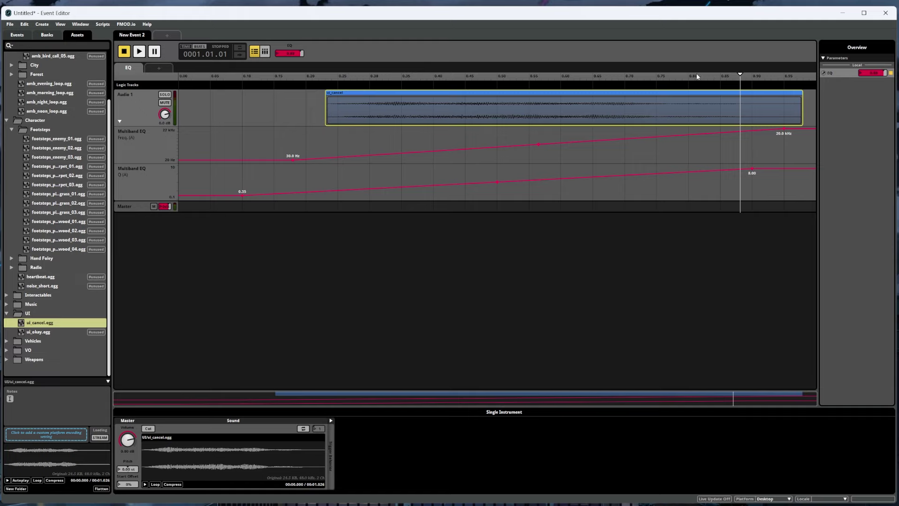
left_click_drag(741, 75, 749, 75)
key("space")
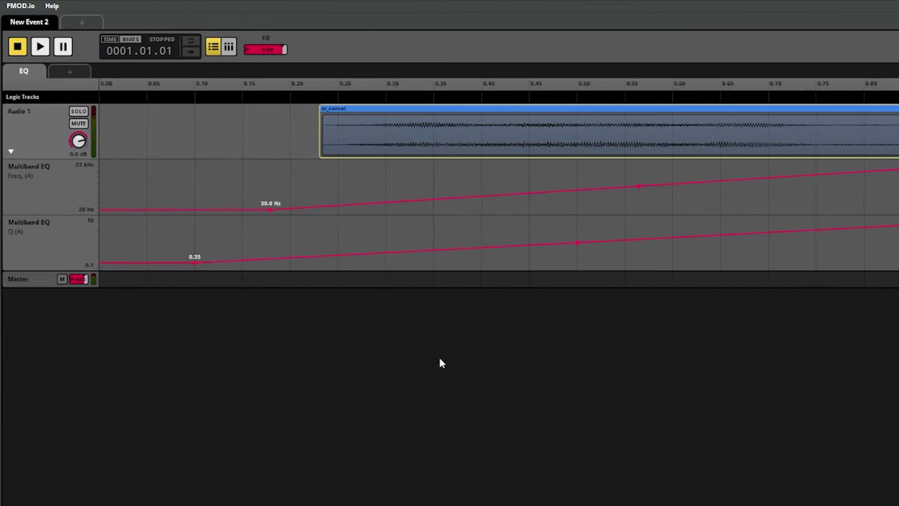
Step: Add a Timeline sheet and two Action sheets, then remove Actions 2 and the EQ sheet
left_click(70, 72)
left_click(105, 85)
left_click(115, 72)
left_click(157, 85)
left_click(159, 71)
left_click(177, 85)
left_click(205, 72)
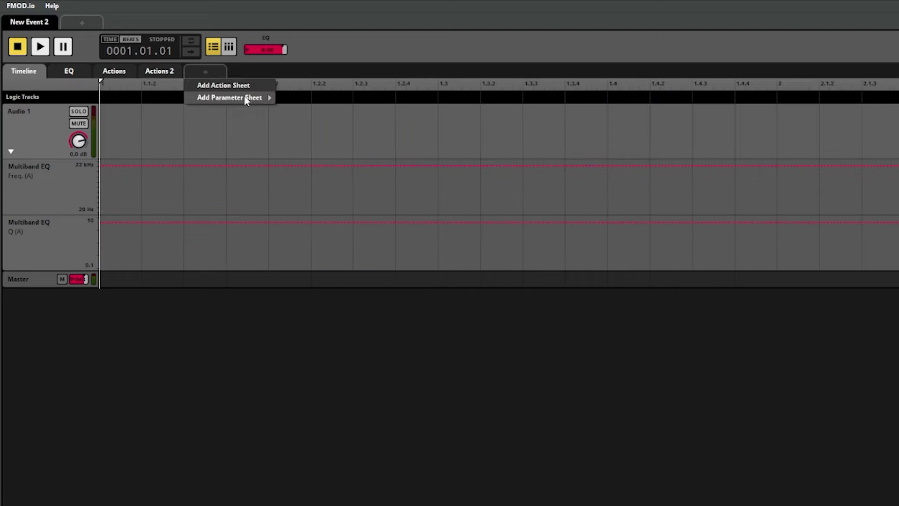
mouse_move(249, 98)
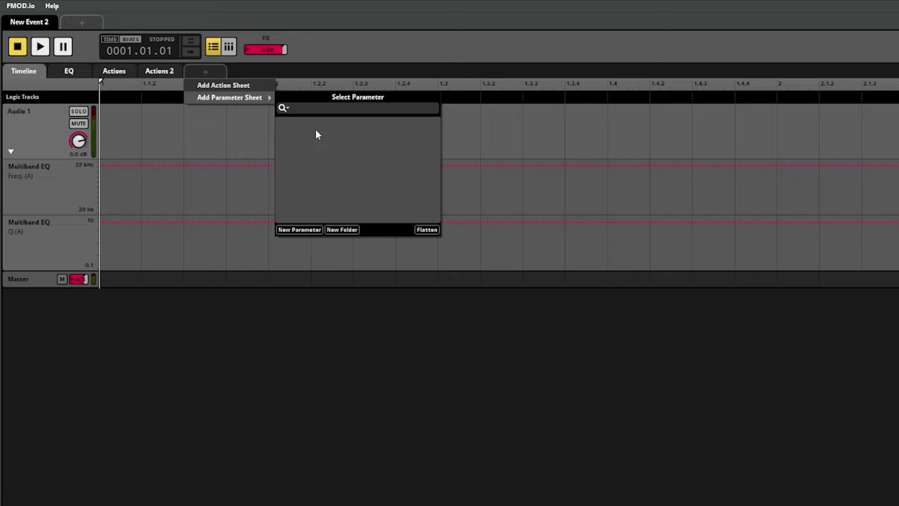
right_click(159, 71)
left_click(159, 129)
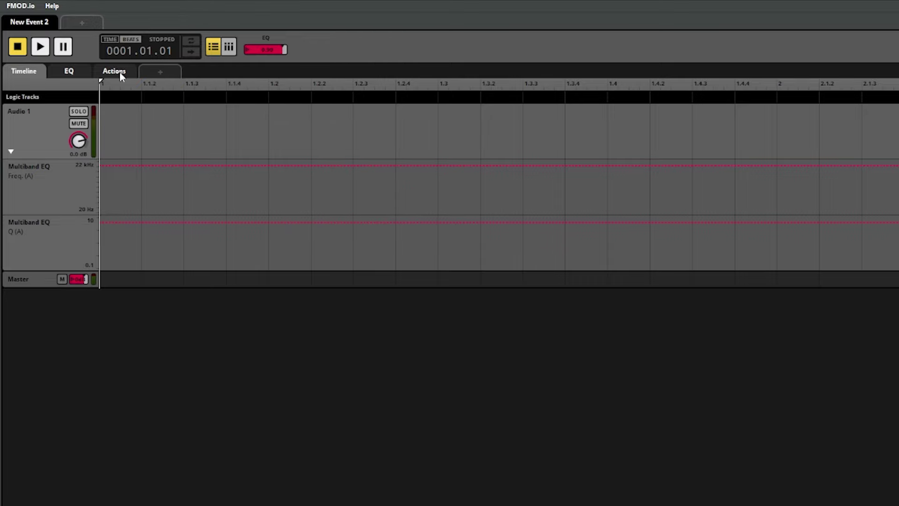
right_click(69, 71)
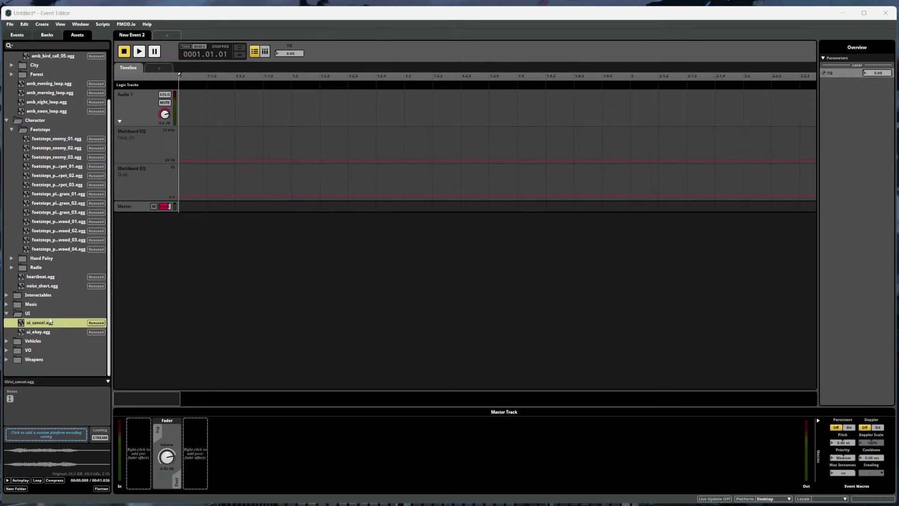
Step: Place ui_cancel at the timeline start, collapse the Multiband EQ lanes, and play the event
left_click_drag(37, 324, 212, 106)
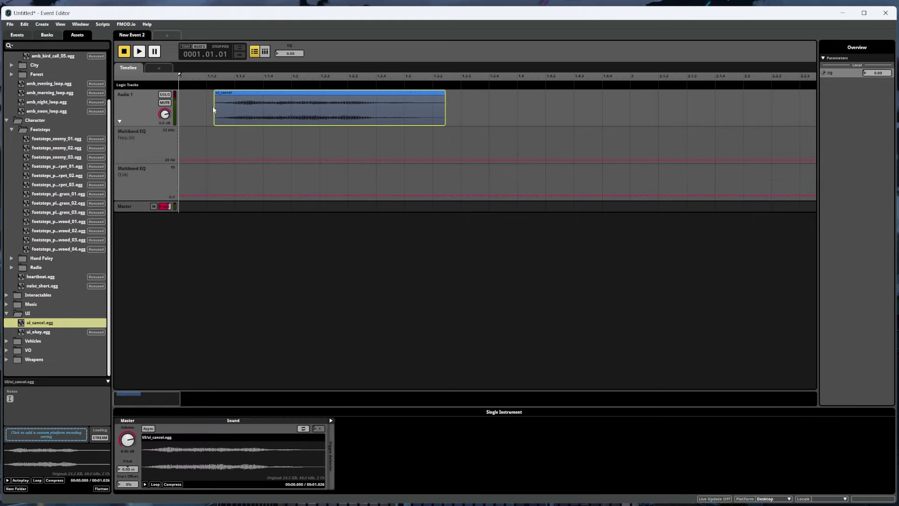
left_click_drag(273, 118, 237, 119)
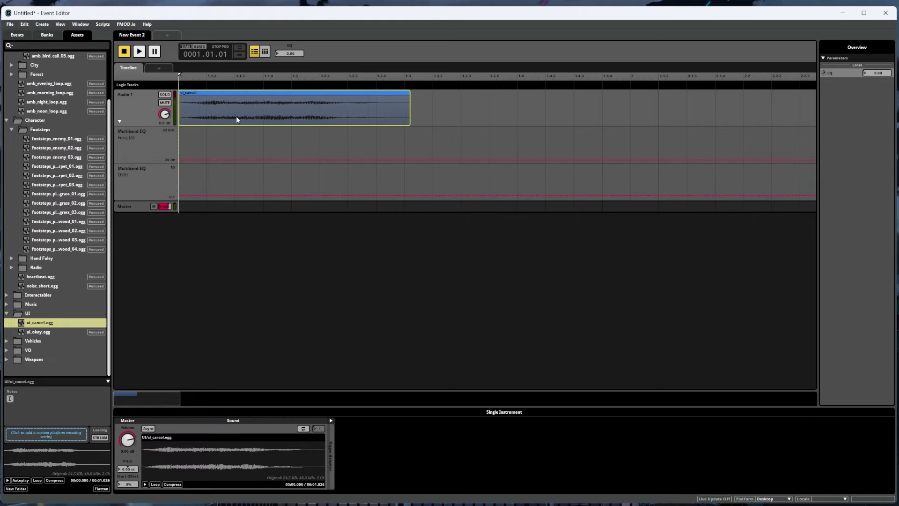
left_click(120, 121)
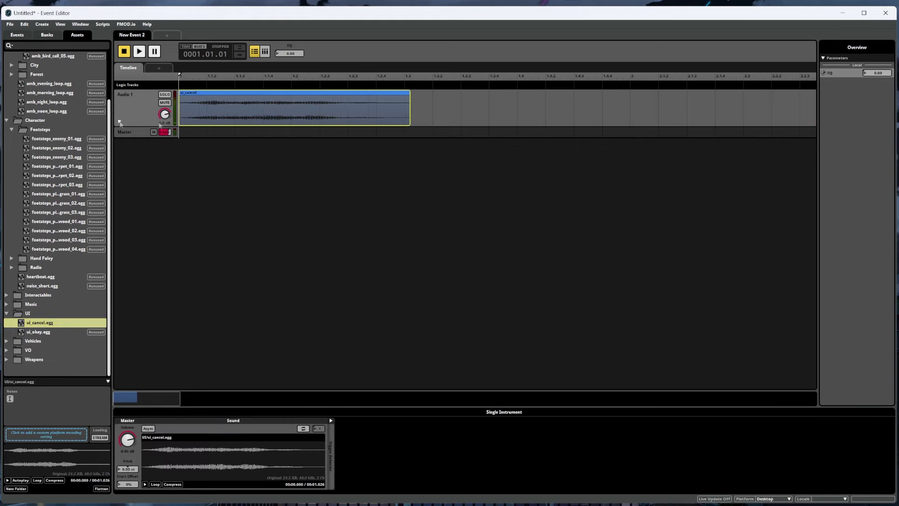
left_click(144, 52)
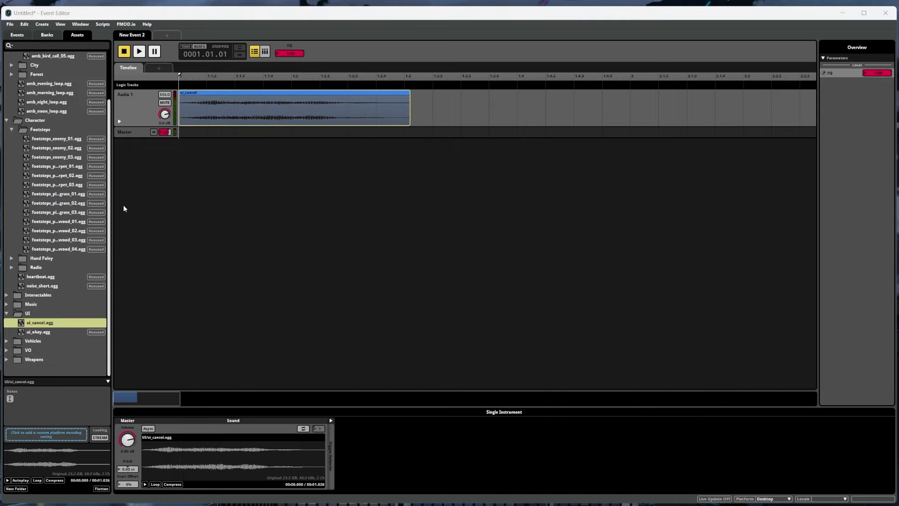
left_click(19, 34)
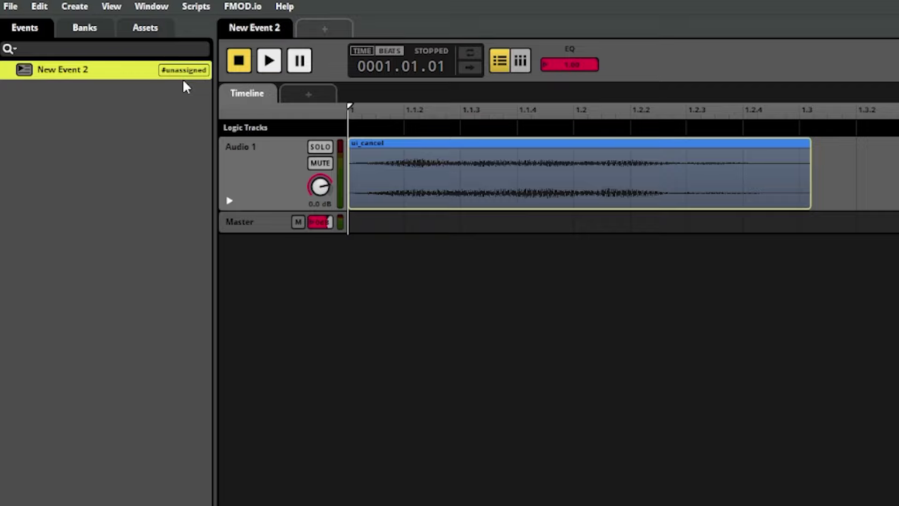
Step: In the Banks tab, create a new bank named SFX beneath Master
left_click(81, 29)
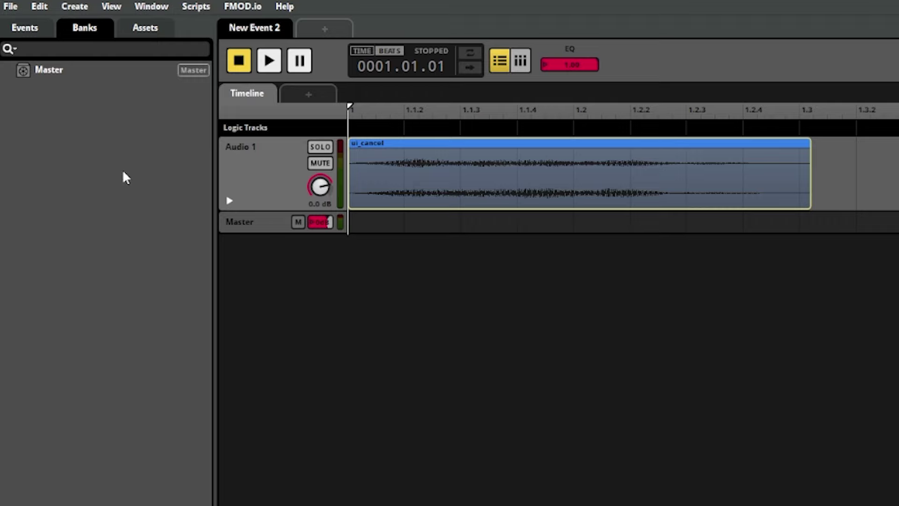
left_click(86, 67)
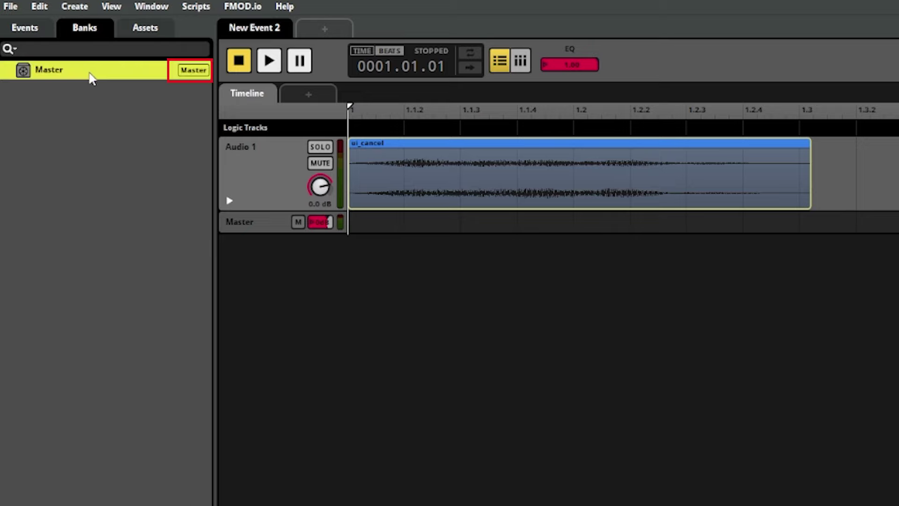
left_click(143, 166)
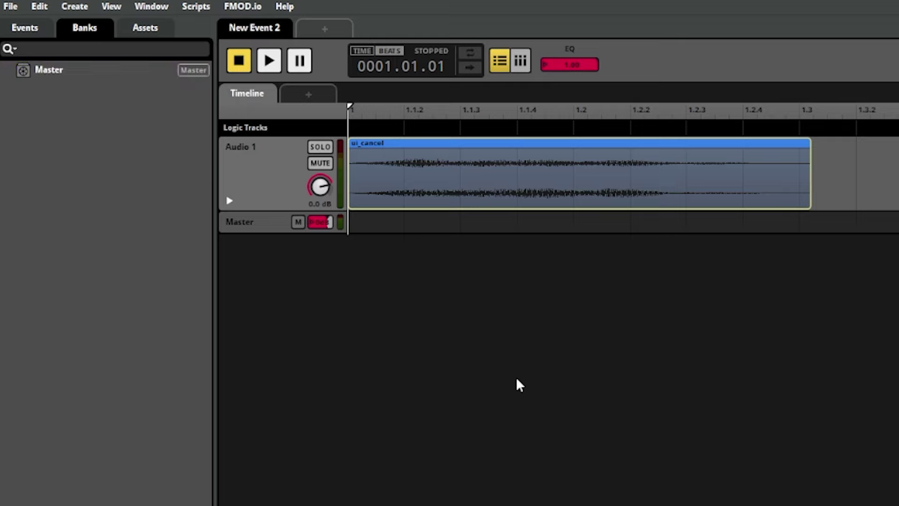
right_click(32, 107)
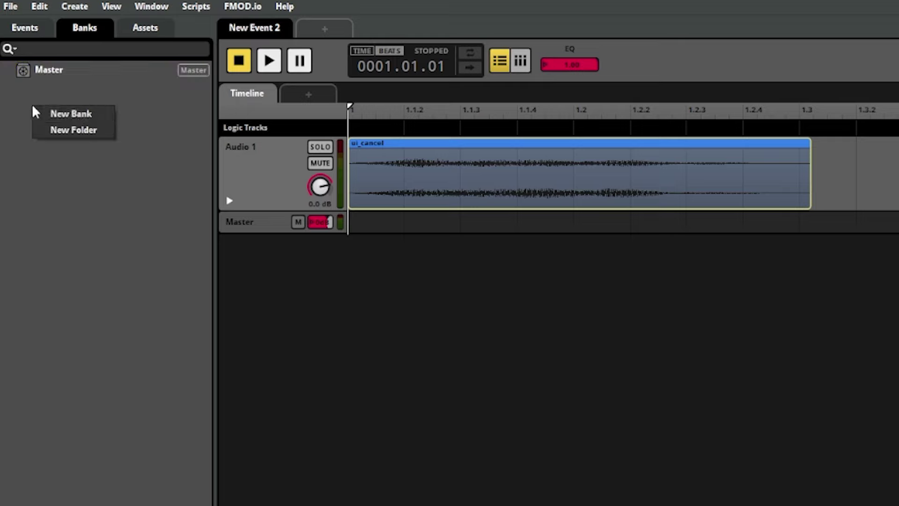
left_click(74, 115)
type("SFX")
key("Return")
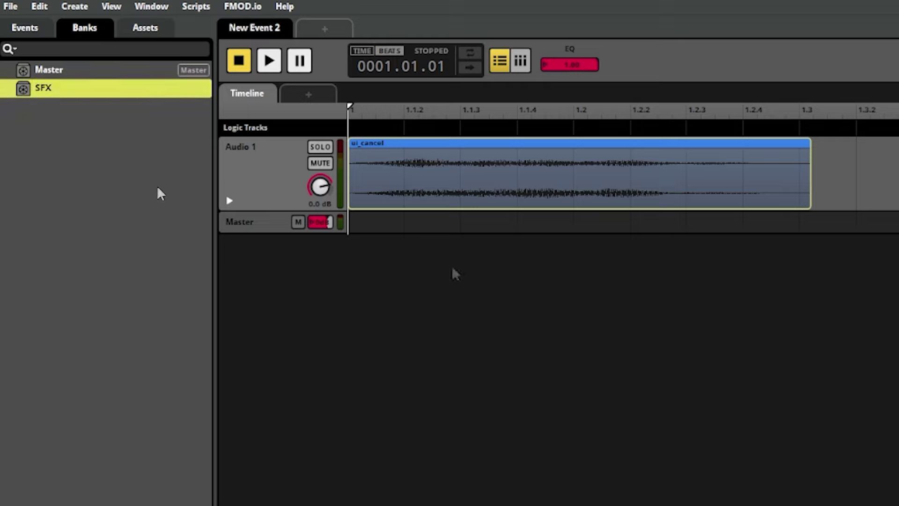
Step: Rename New Event 2 to 'UI Cancel'
left_click(24, 27)
right_click(63, 75)
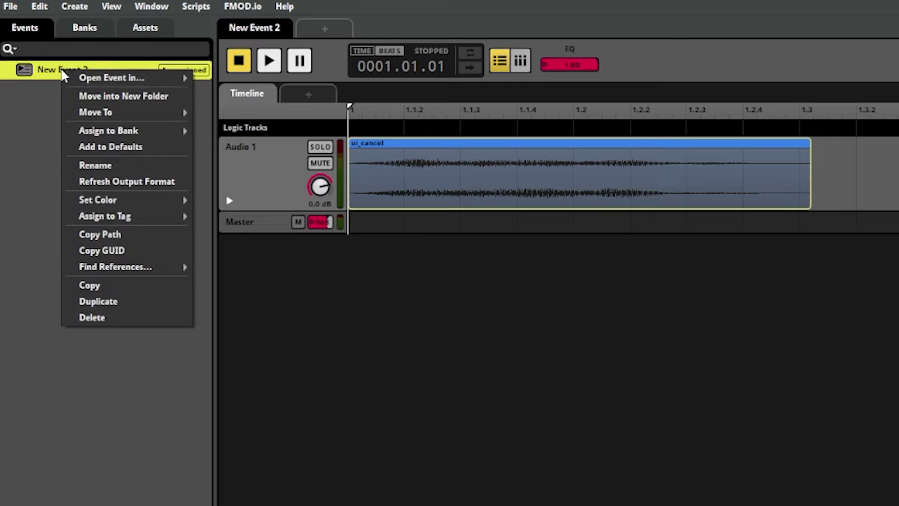
left_click(146, 164)
type("UI Ca")
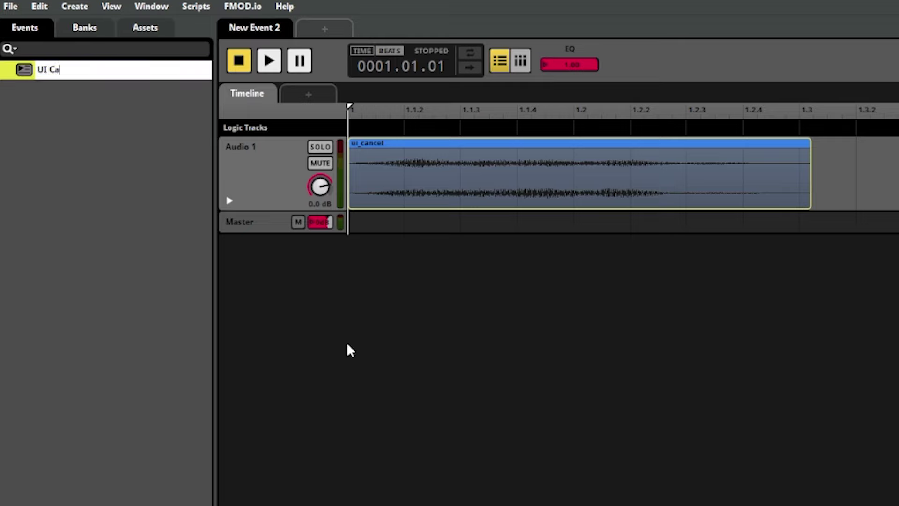
type("ncel")
key("Return")
Step: Assign UI Cancel to the SFX bank and confirm it is listed there in Banks
right_click(46, 73)
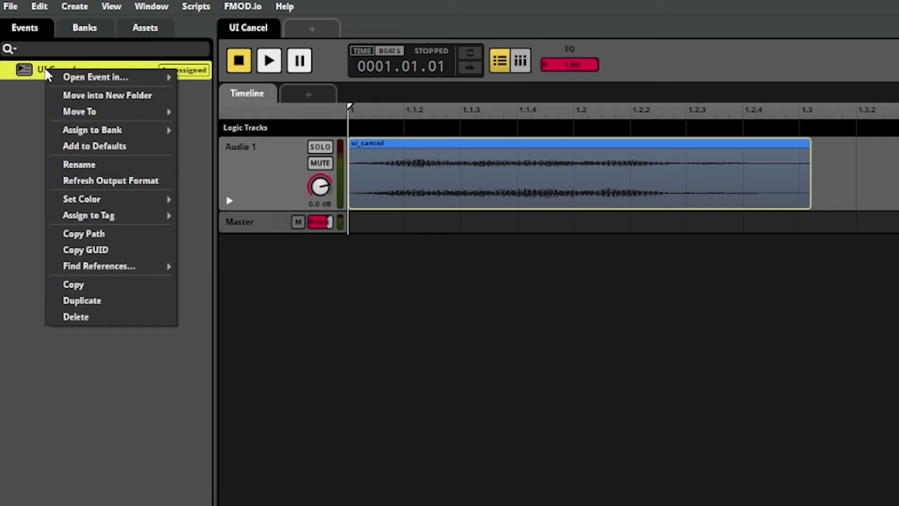
mouse_move(103, 131)
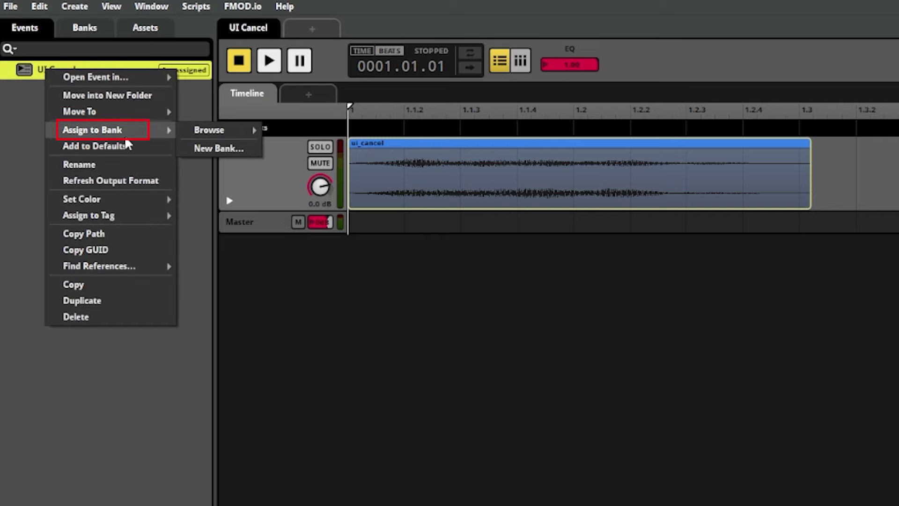
mouse_move(209, 130)
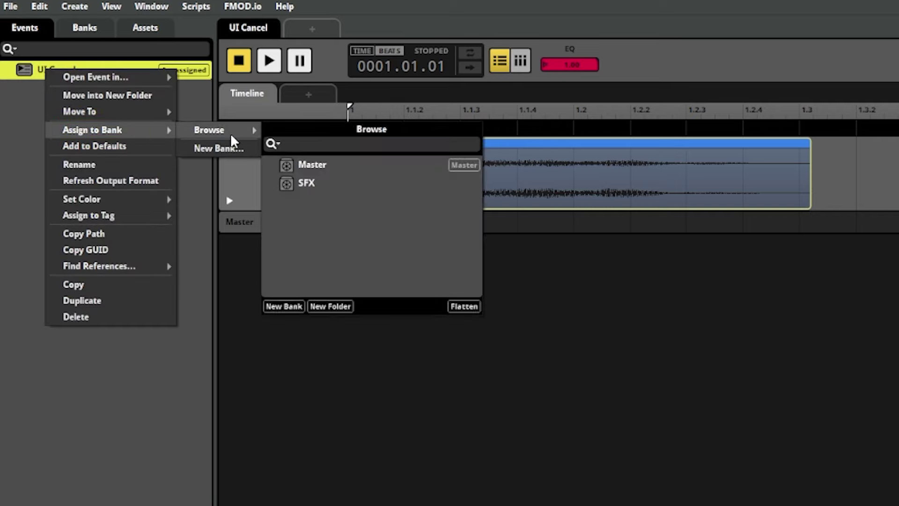
left_click(315, 187)
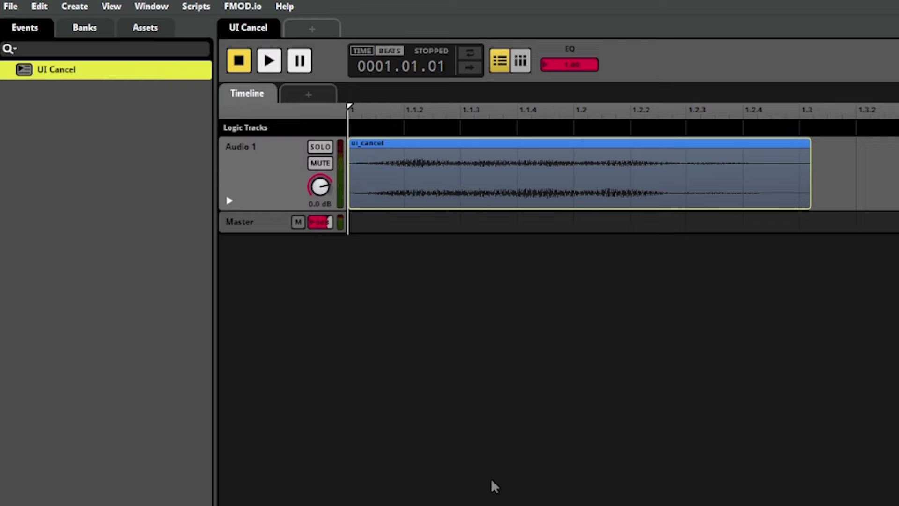
left_click(84, 29)
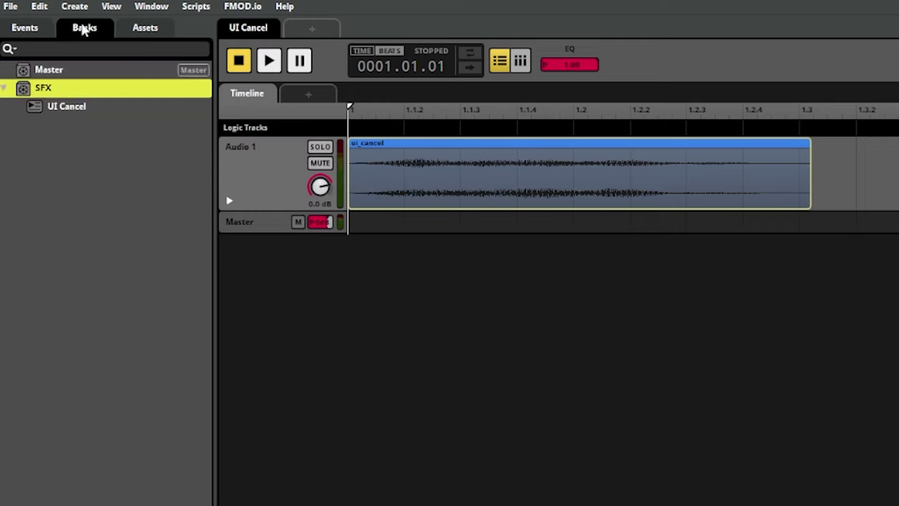
left_click(70, 113)
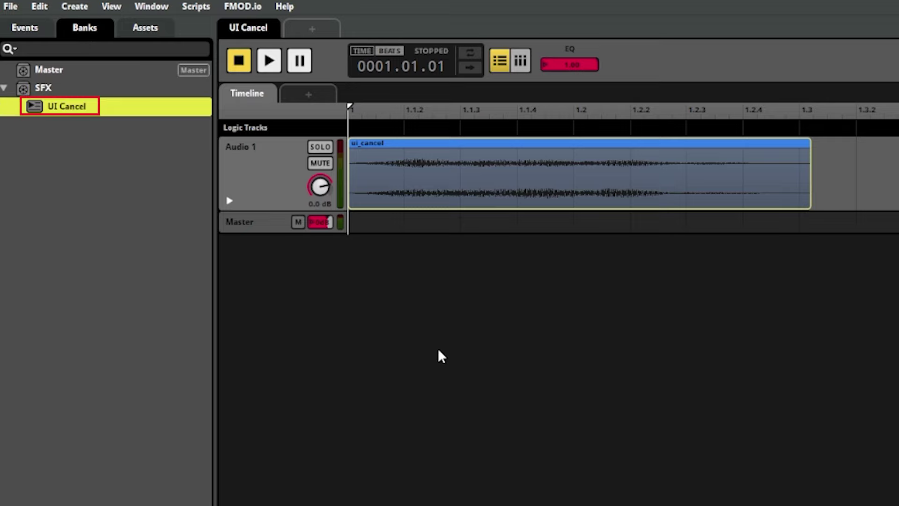
left_click(47, 89)
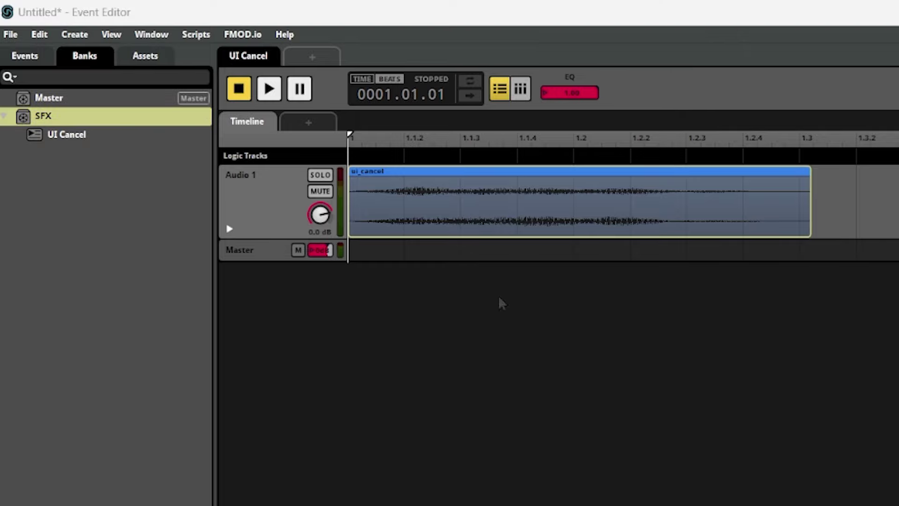
Step: Open the Mixer, expand Master Bus, and drag its fader to -16 dB and back near 0 dB
left_click(151, 6)
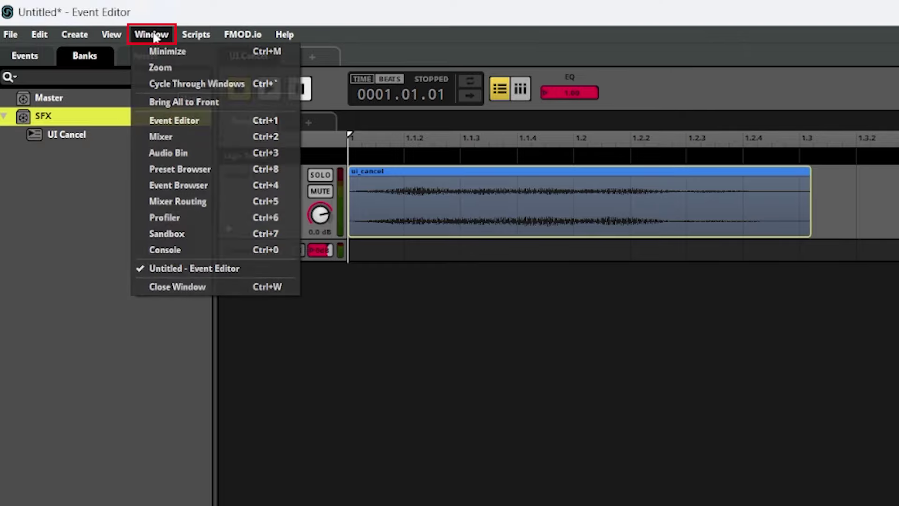
left_click(236, 140)
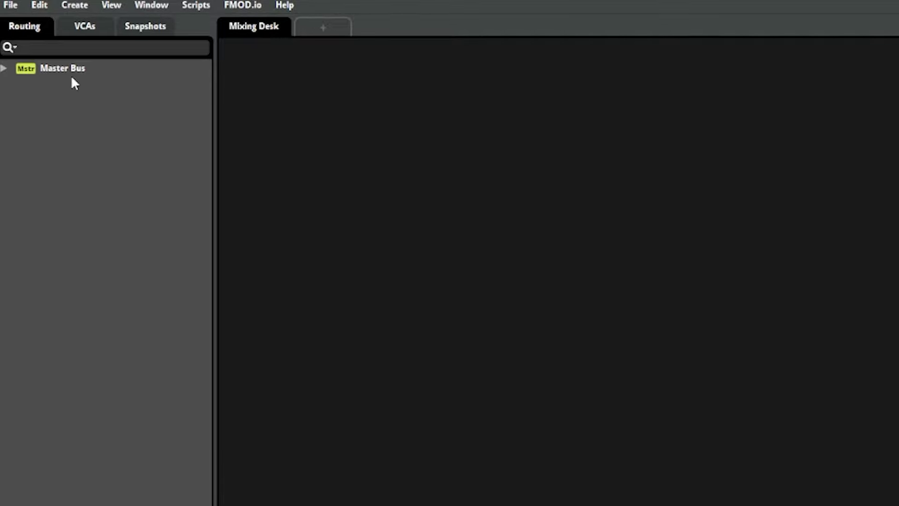
left_click(4, 70)
left_click(59, 71)
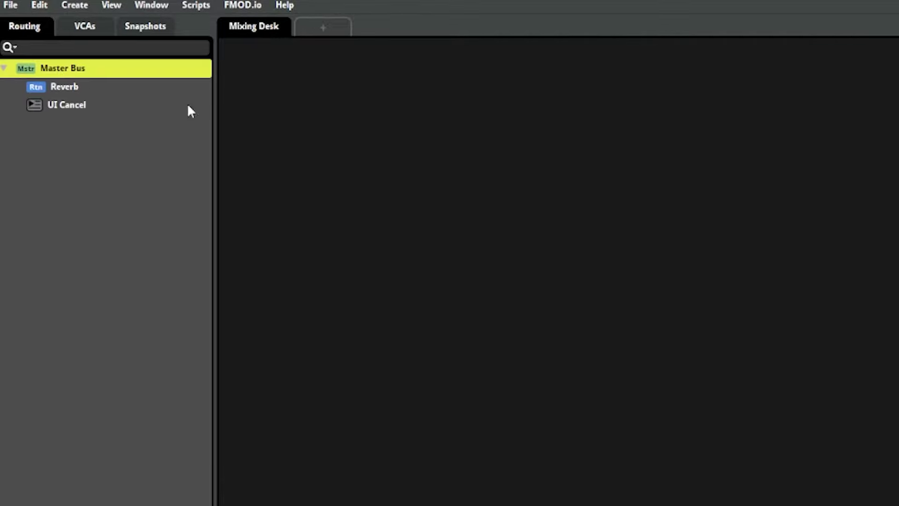
left_click(70, 108)
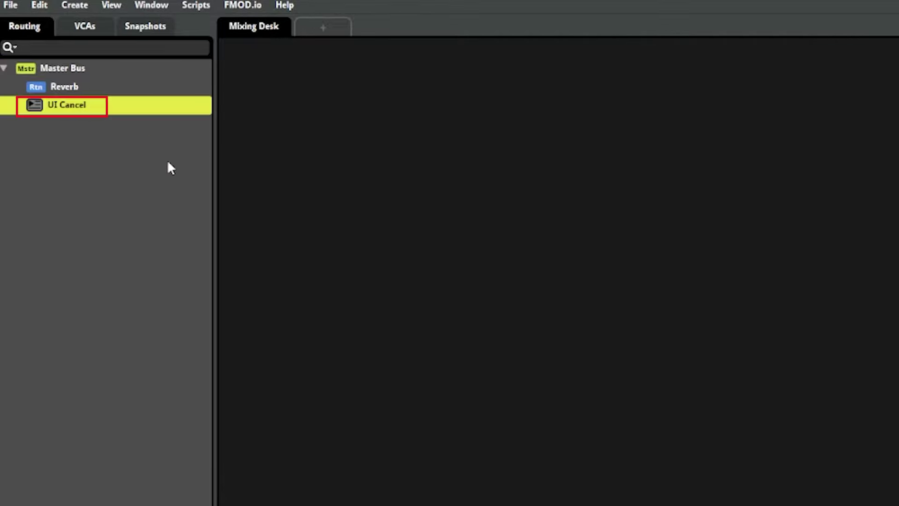
left_click(80, 67)
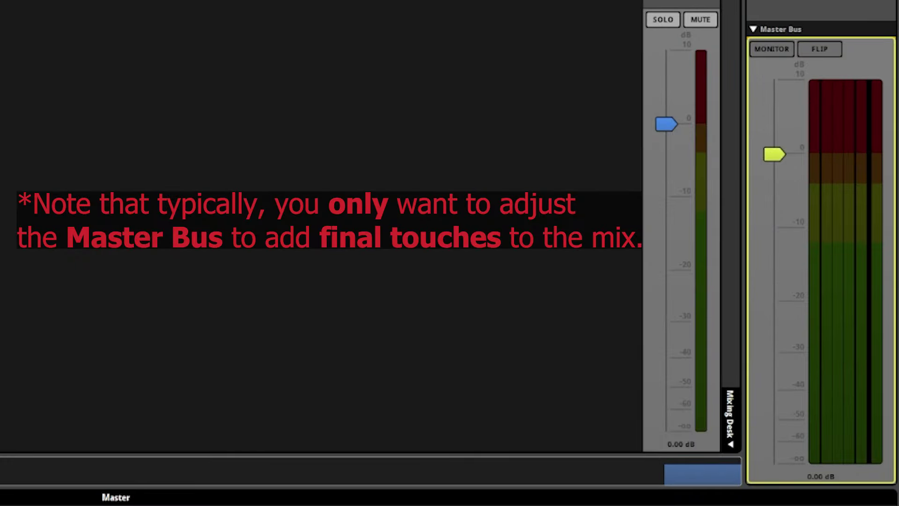
left_click_drag(832, 240, 832, 298)
left_click_drag(773, 272, 774, 150)
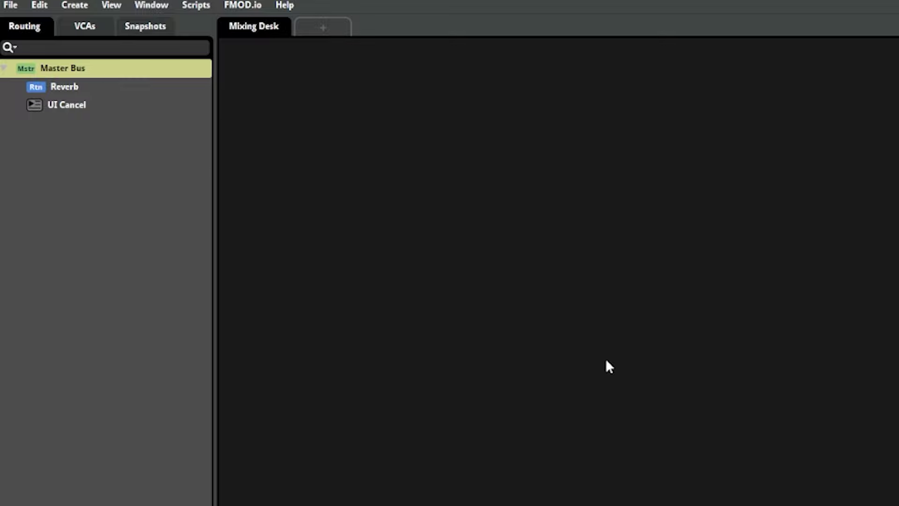
Step: Create an SFX group under Master Bus, route UI Cancel into it, and raise it to 10.0 dB
right_click(48, 68)
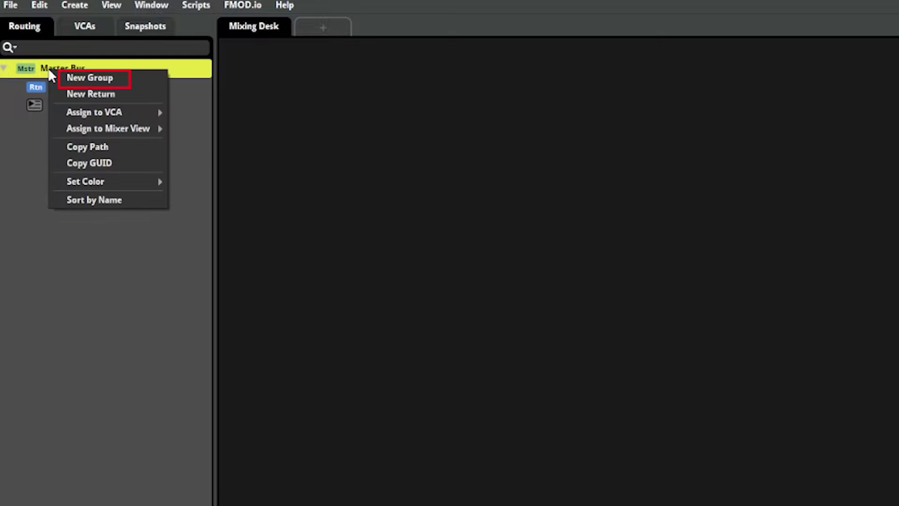
left_click(99, 78)
type("SFX")
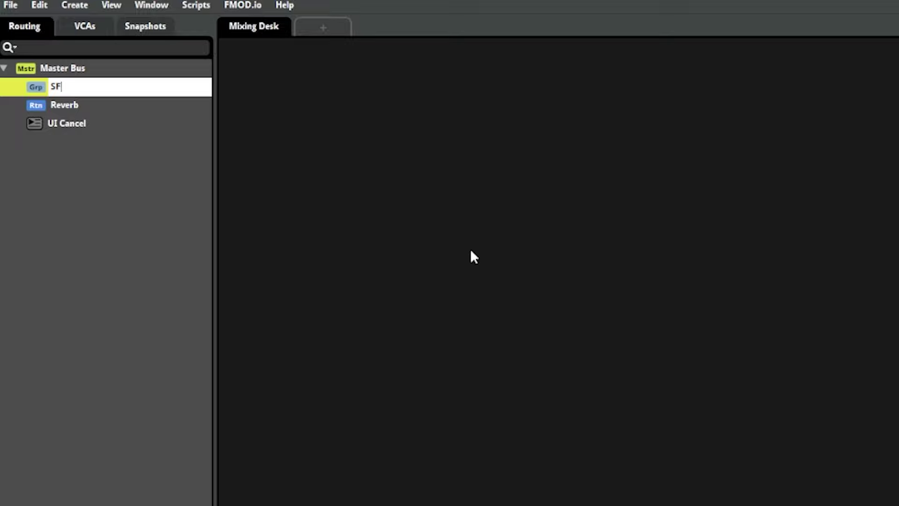
key("Return")
left_click_drag(79, 123, 63, 90)
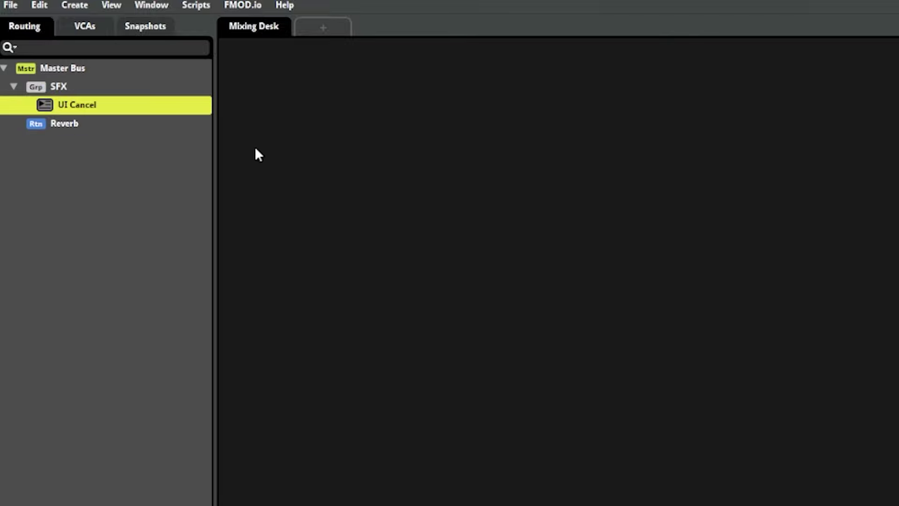
left_click(60, 88)
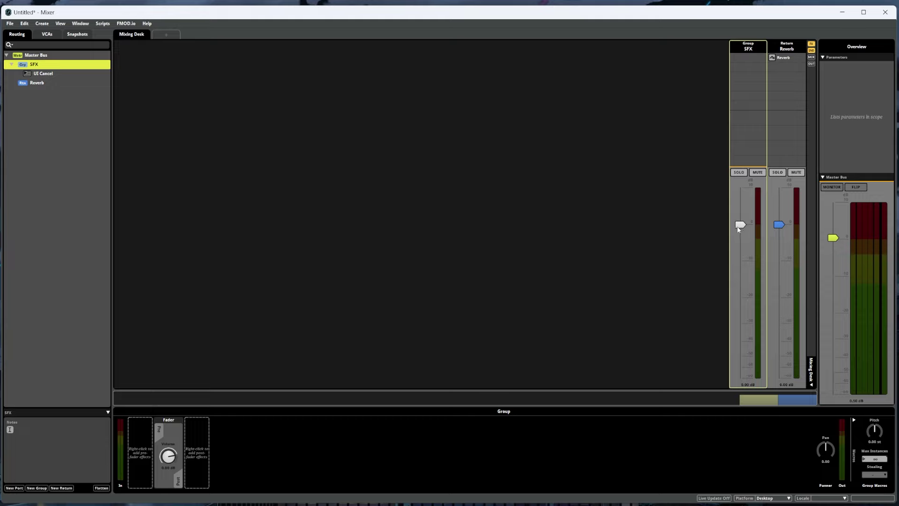
left_click_drag(738, 229, 741, 248)
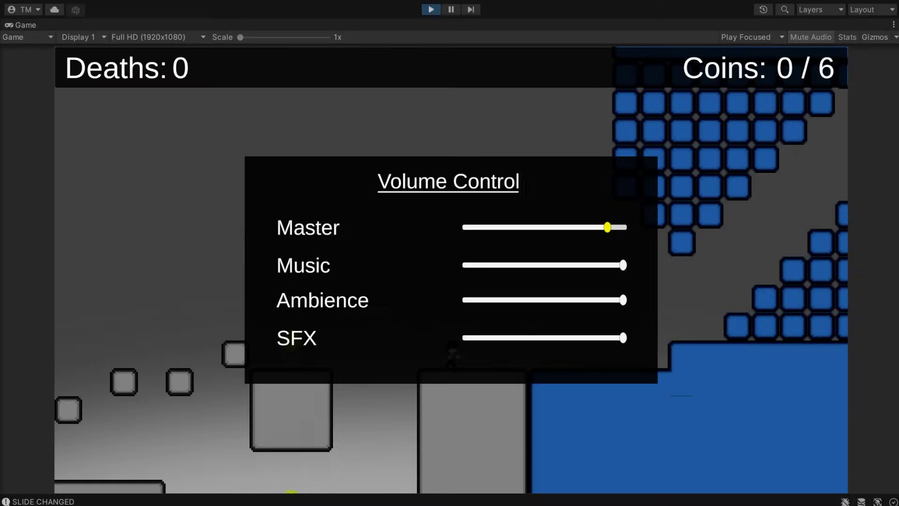
Step: Adjust the in-game Master, Music, Ambience and SFX volume sliders with the arrow keys
key("Left")
key("Down")
key("Left")
key("Down")
key("Left")
key("Down")
key("Left")
key("Left")
key("Up")
key("Up")
key("Up")
key("Right")
key("Right")
key("Down")
key("Right")
key("Down")
key("Left")
key("Right")
key("Up")
key("Up")
Step: Create two new group buses under Master Bus named Music and Ambience
right_click(46, 63)
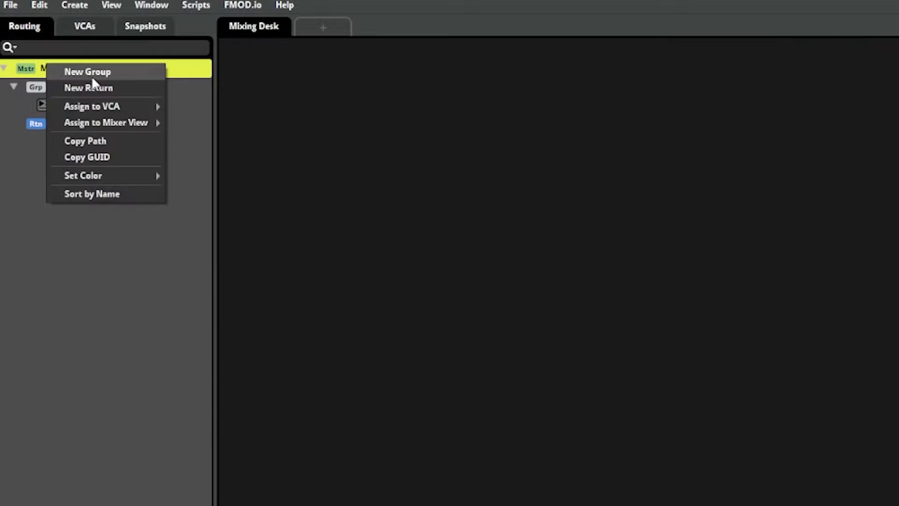
left_click(91, 75)
type("Music")
key("Return")
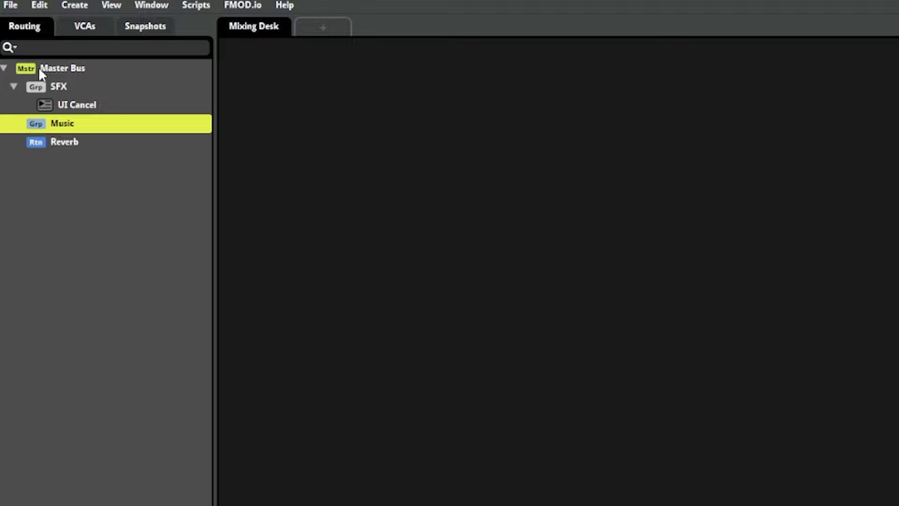
right_click(39, 70)
left_click(120, 79)
type("Ambience")
key("Return")
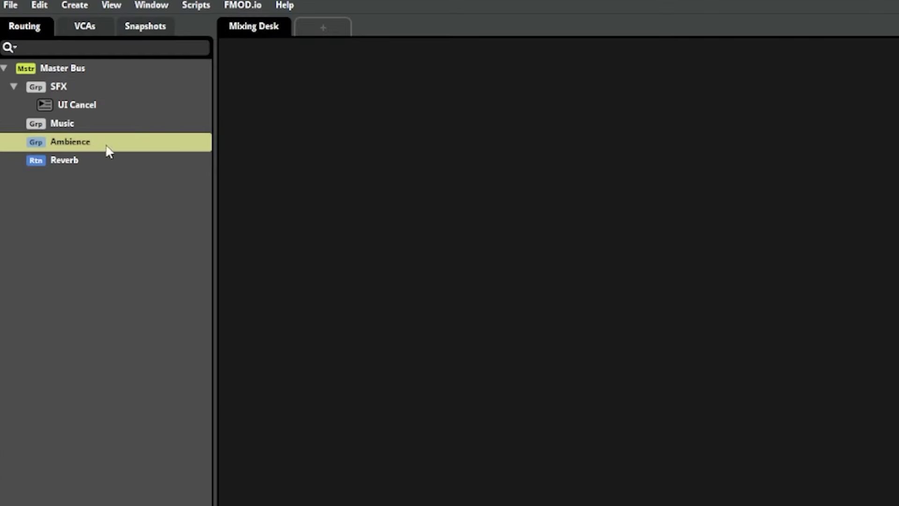
Step: Nest new Player and UI groups inside SFX and move UI Cancel into UI
right_click(54, 86)
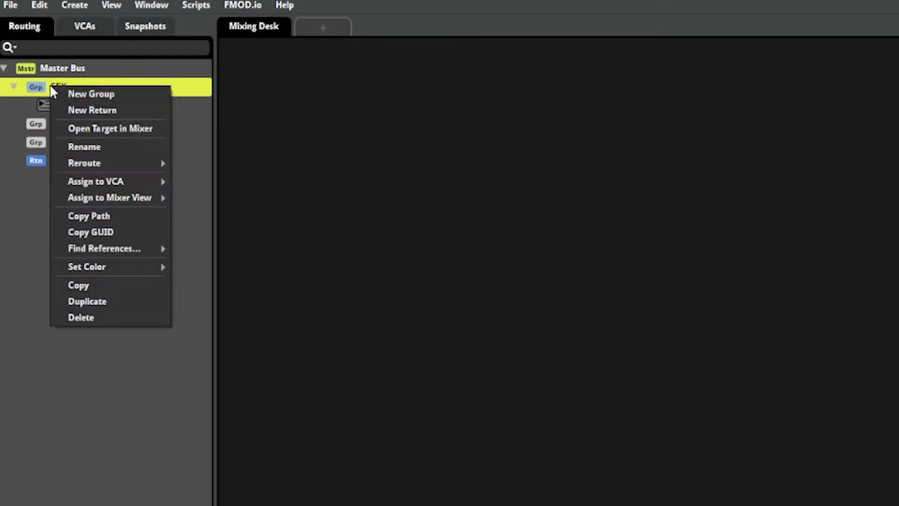
left_click(80, 93)
type("Player")
key("Return")
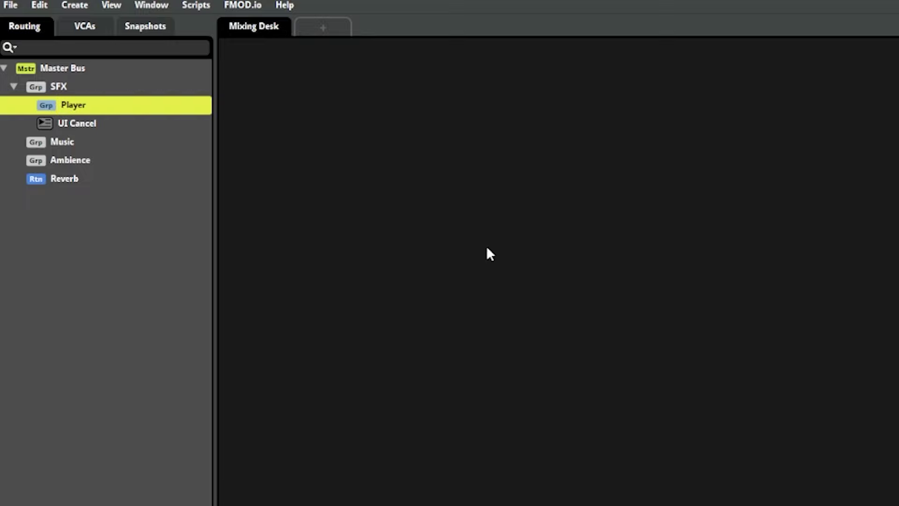
right_click(56, 86)
left_click(80, 93)
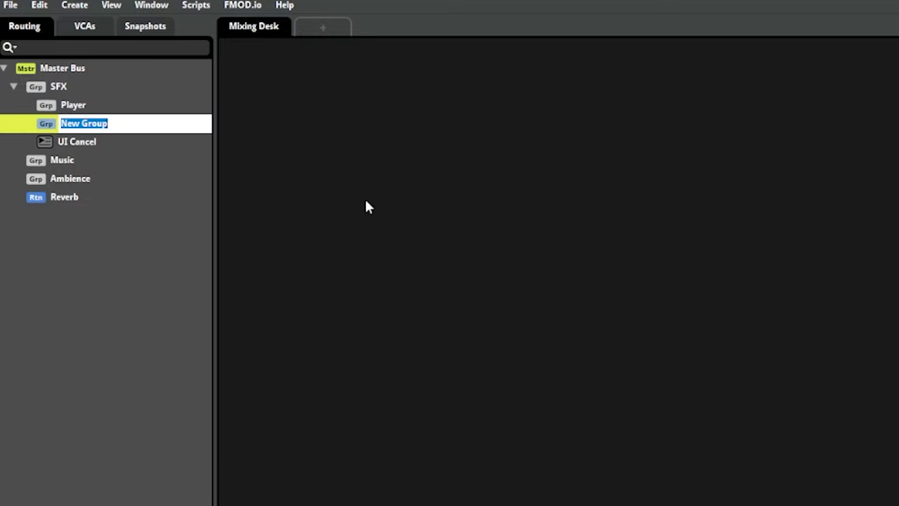
type("UI")
key("Return")
left_click_drag(72, 144, 77, 125)
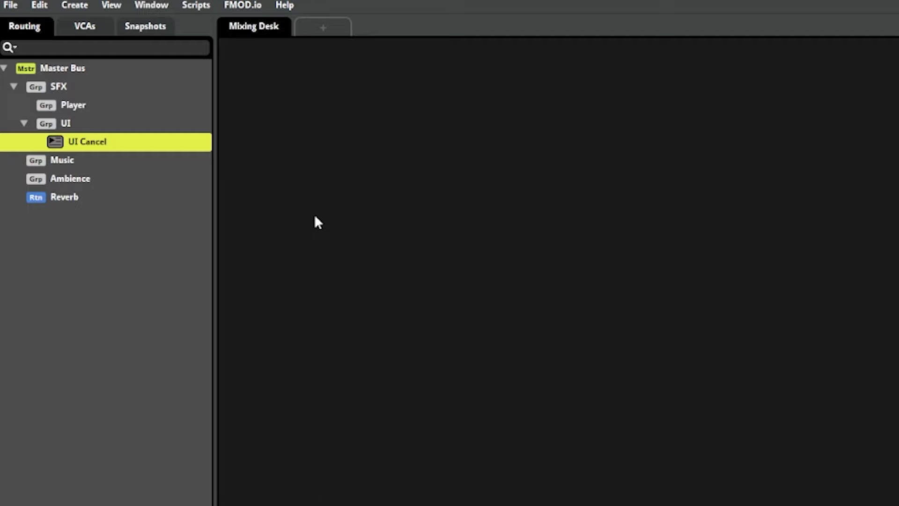
left_click(88, 26)
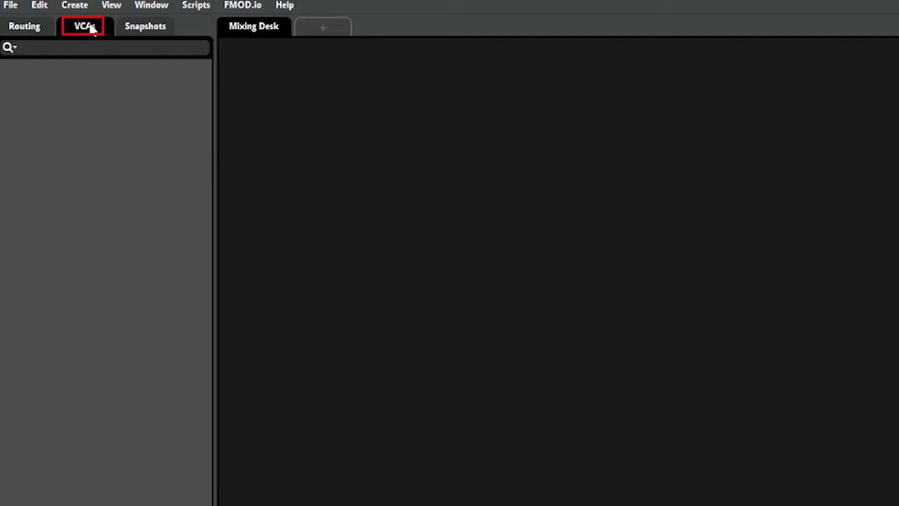
Step: Create a new VCA named MusicAndAmbience
right_click(30, 103)
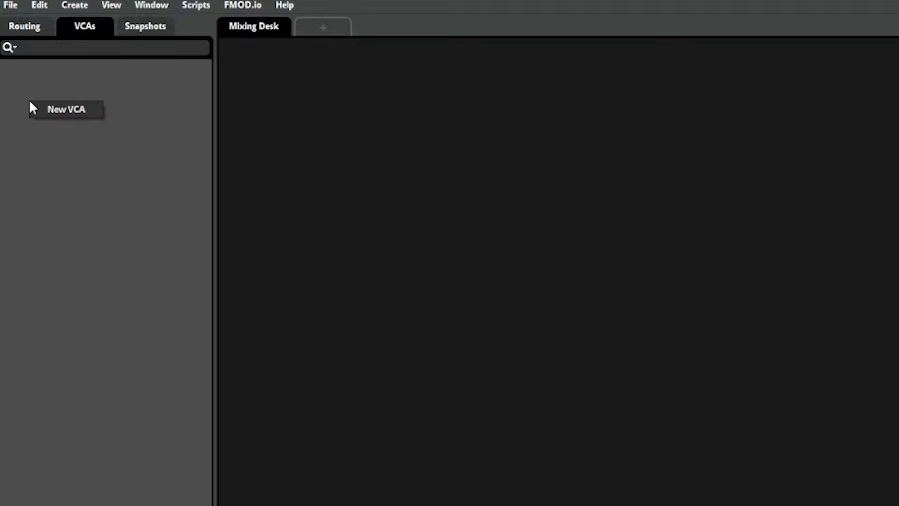
left_click(30, 104)
type("MusicAndAmbience")
key("Return")
left_click(21, 29)
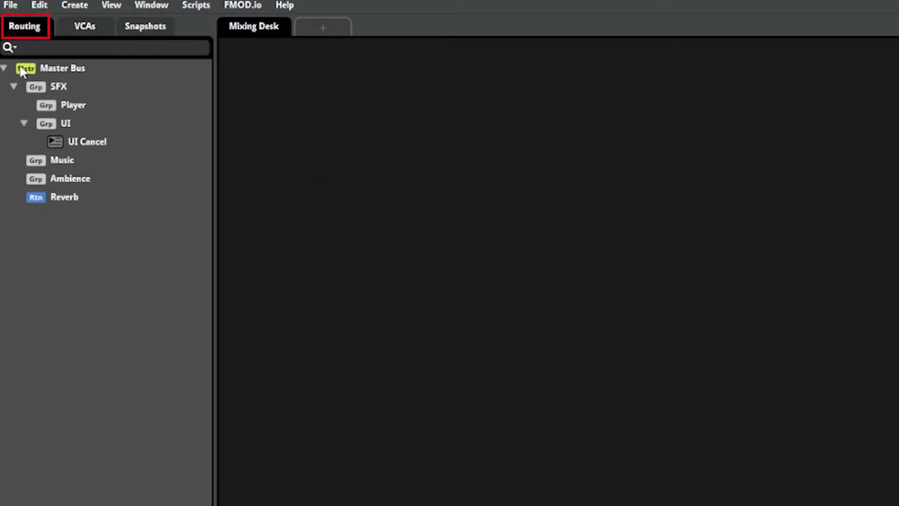
left_click(14, 86)
Step: Assign the Music and Ambience groups to MusicAndAmbience and raise its fader to about +6.5 dB
left_click(66, 108)
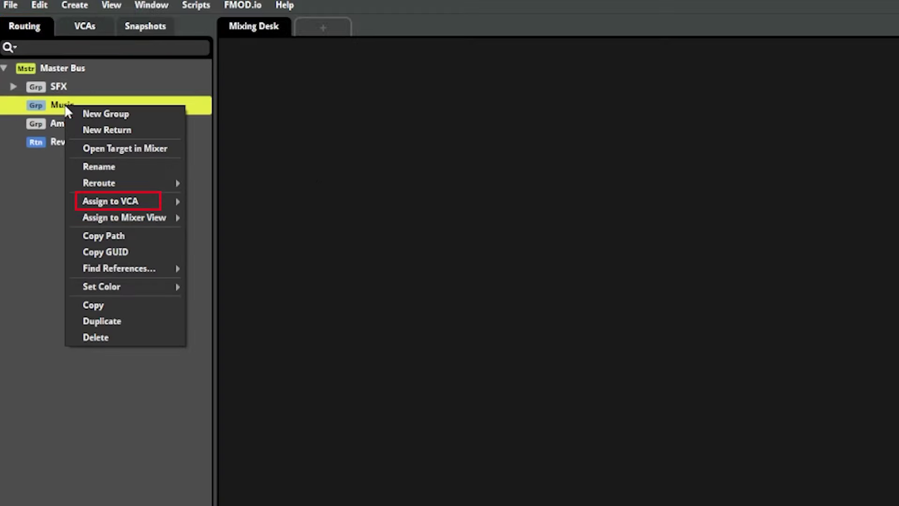
mouse_move(156, 209)
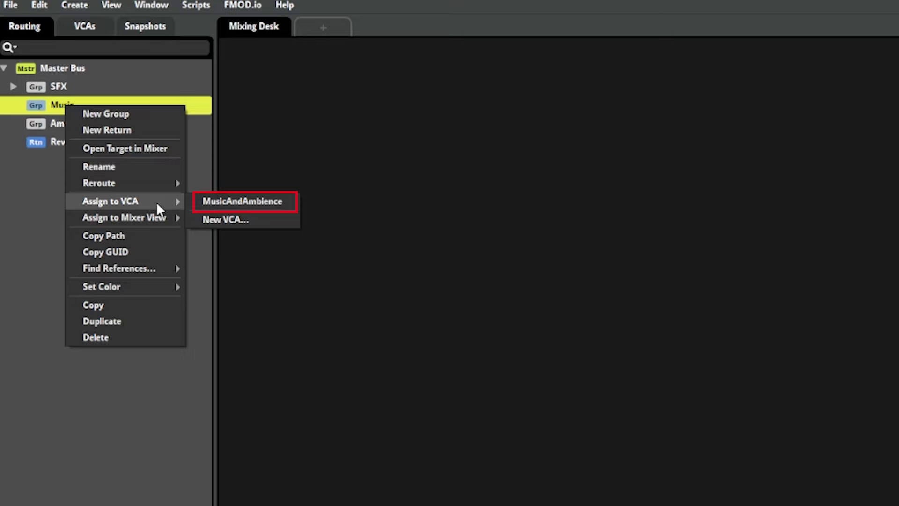
left_click(235, 202)
left_click(70, 131)
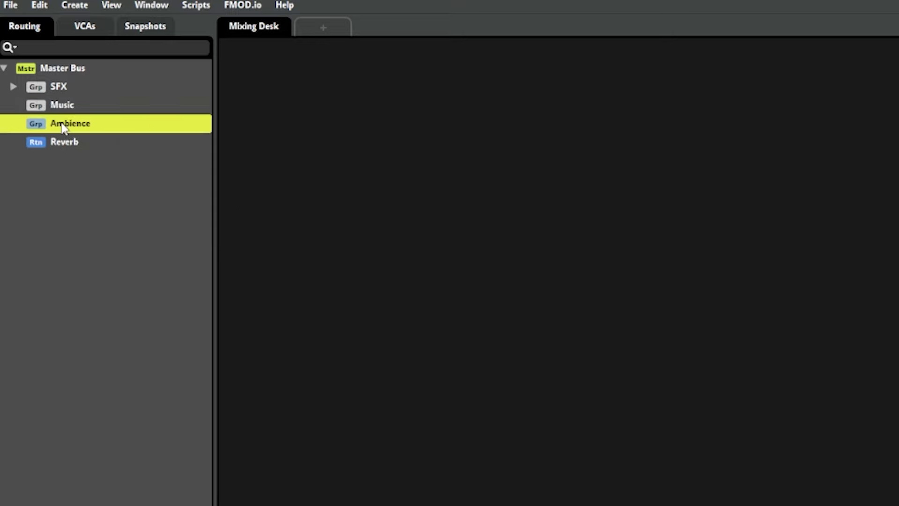
right_click(62, 123)
mouse_move(127, 217)
left_click(241, 219)
left_click(94, 28)
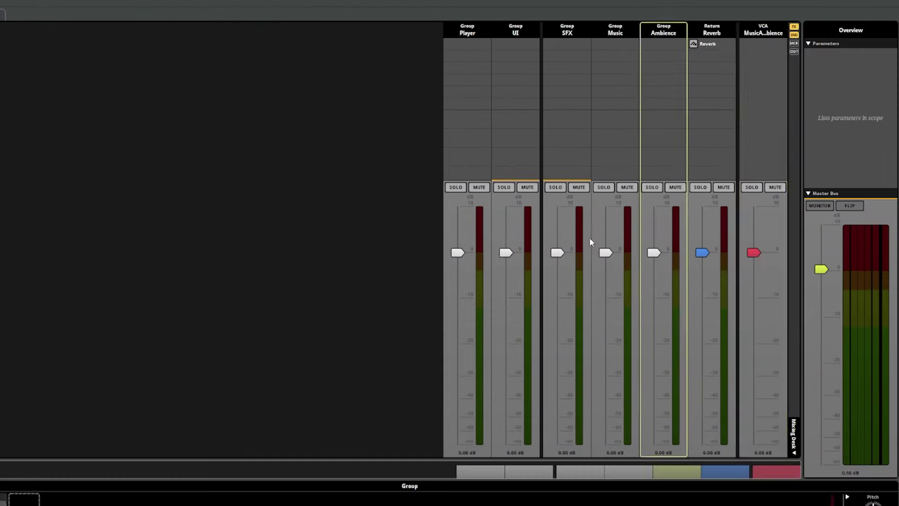
left_click_drag(754, 252, 754, 392)
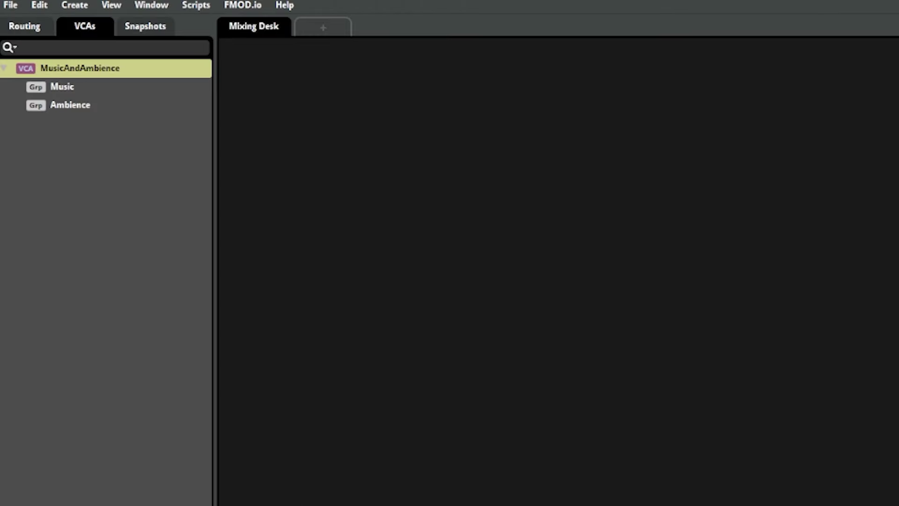
left_click(24, 26)
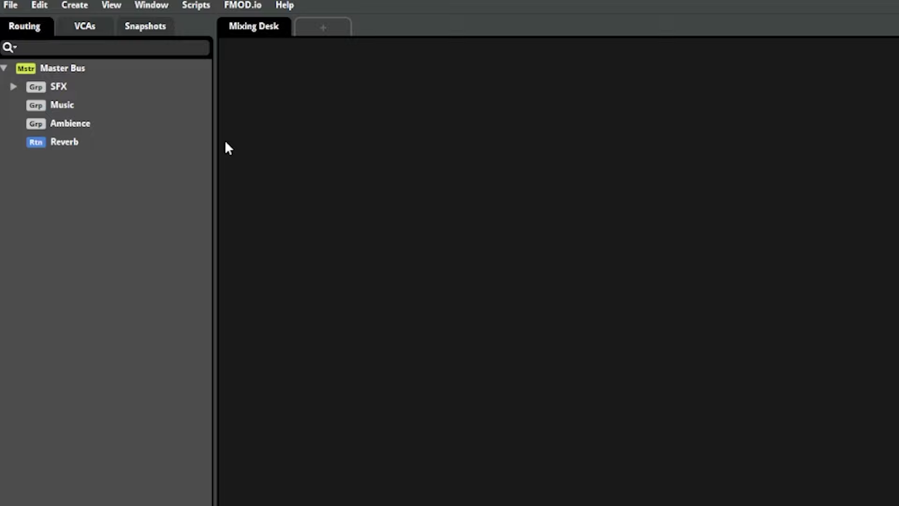
right_click(25, 70)
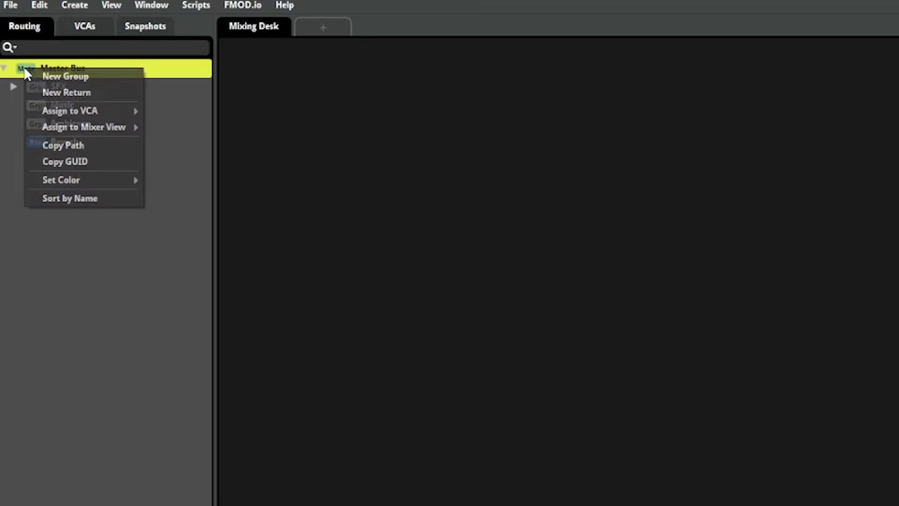
left_click(89, 93)
left_click(154, 280)
right_click(81, 161)
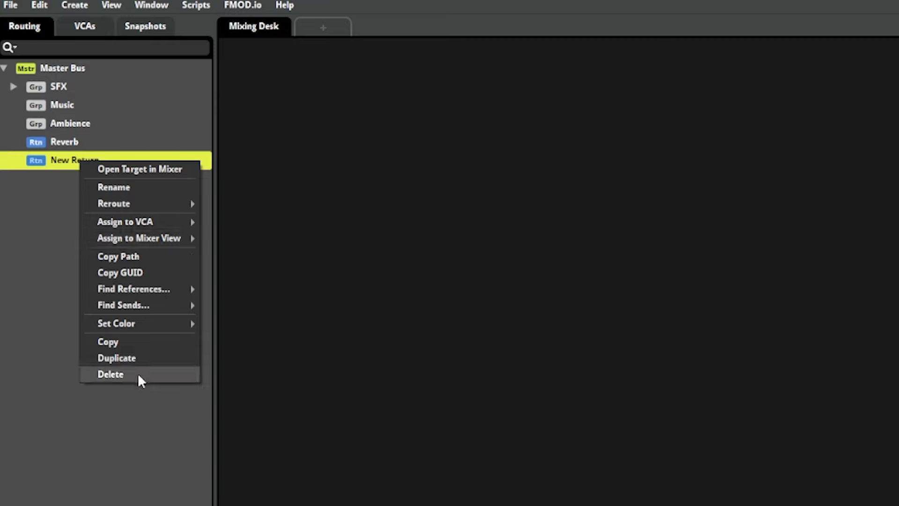
left_click(138, 374)
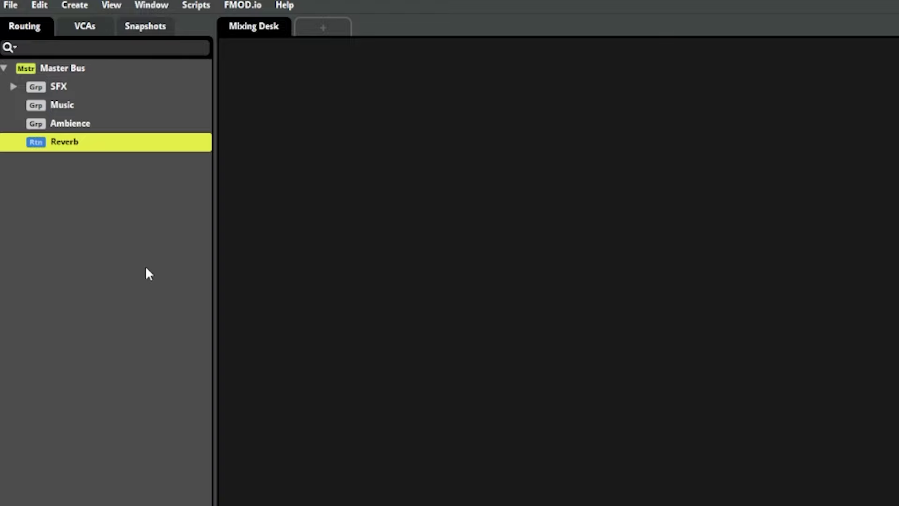
left_click(319, 192)
left_click(11, 86)
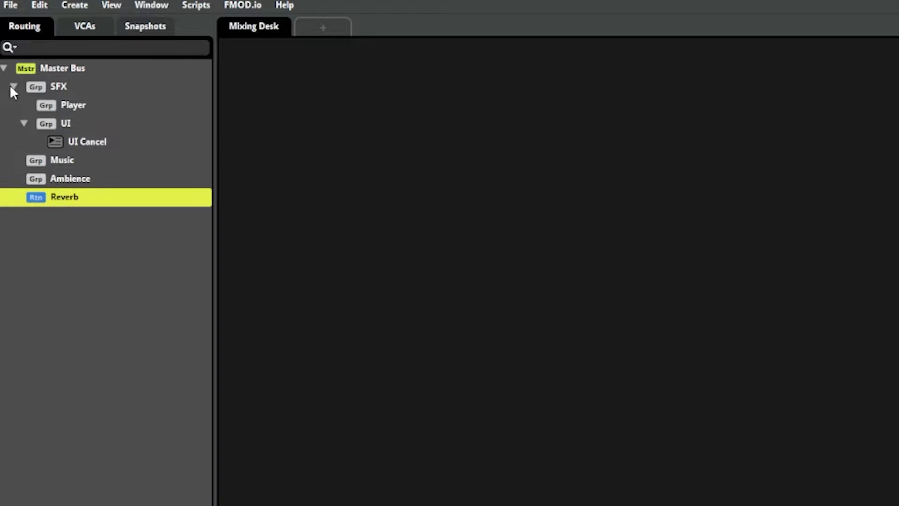
Step: Add a post-fader send from UI Cancel to the Reverb return at -13.9 dB
left_click(82, 143)
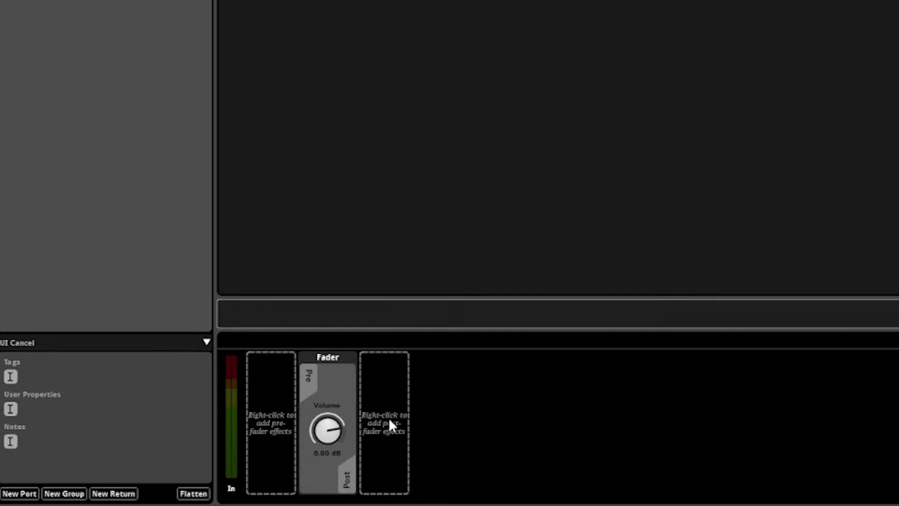
right_click(375, 432)
mouse_move(422, 458)
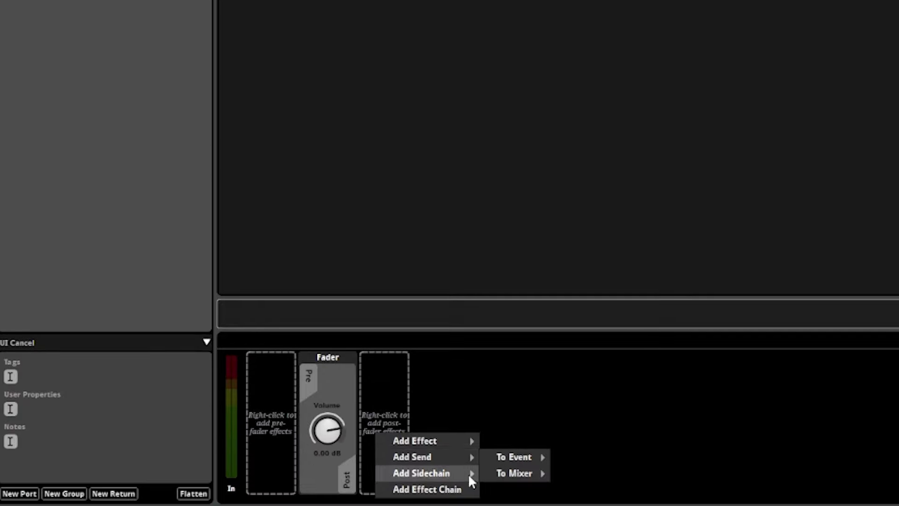
mouse_move(512, 472)
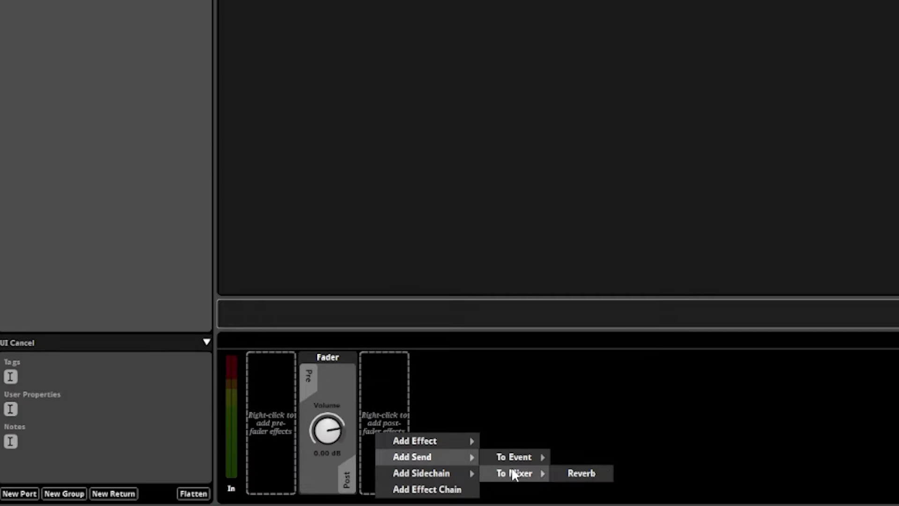
left_click(567, 474)
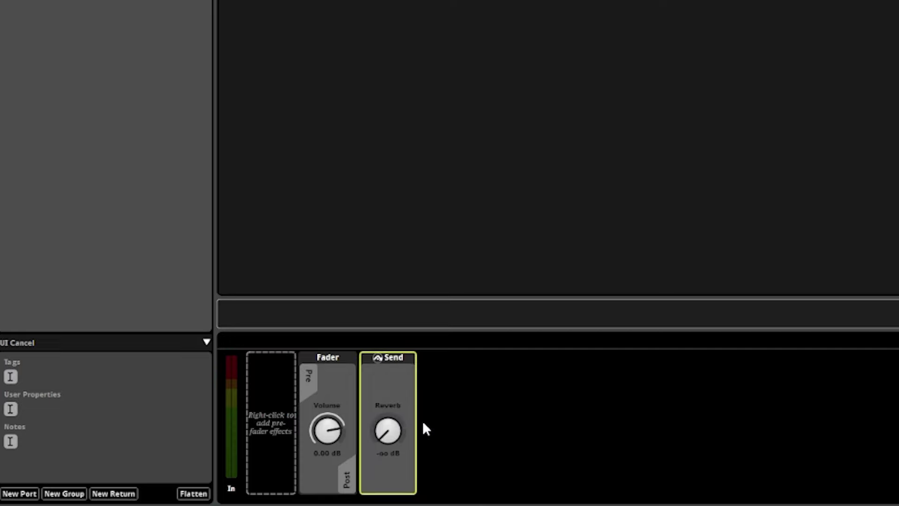
mouse_move(378, 434)
left_mouse_down()
mouse_move(378, 408)
mouse_move(379, 418)
left_mouse_up()
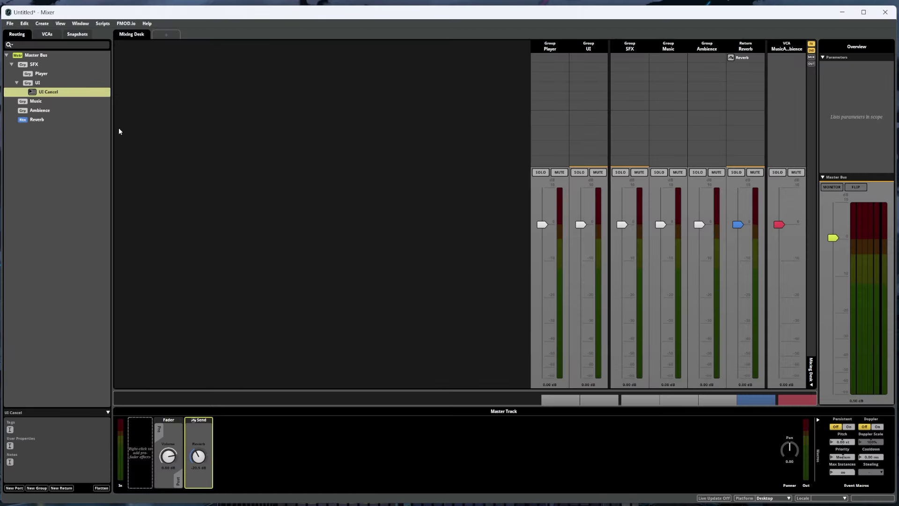
Step: Keep the Reverb return level at 0 dB and collapse the UI and SFX groups
left_click(52, 119)
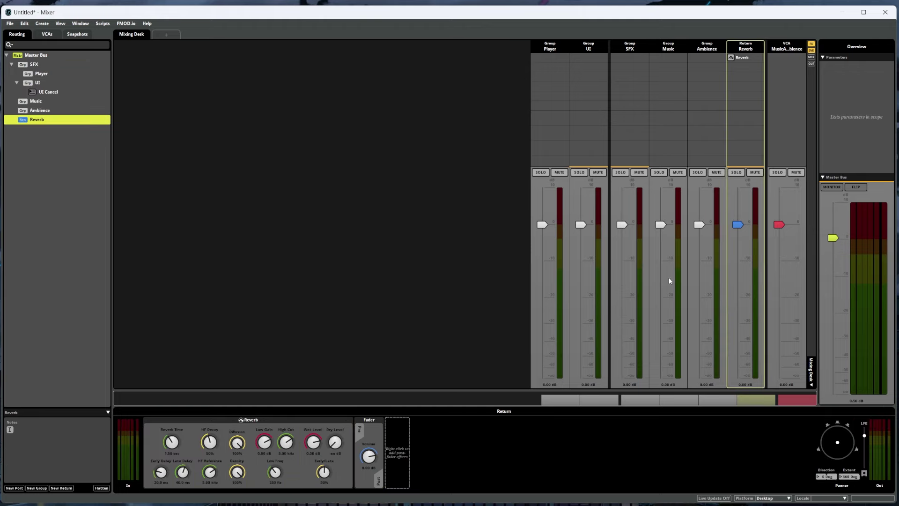
mouse_move(737, 226)
left_mouse_down()
mouse_move(737, 321)
mouse_move(738, 225)
left_mouse_up()
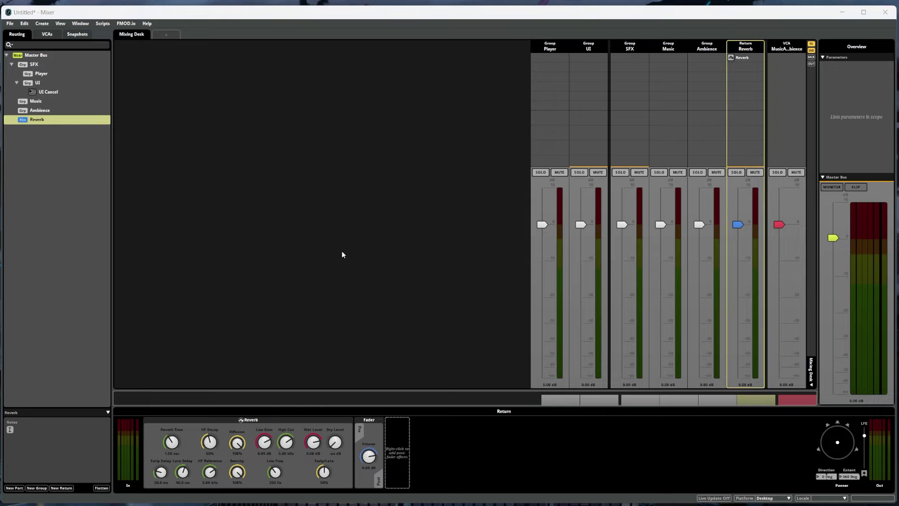
left_click(15, 83)
left_click(11, 65)
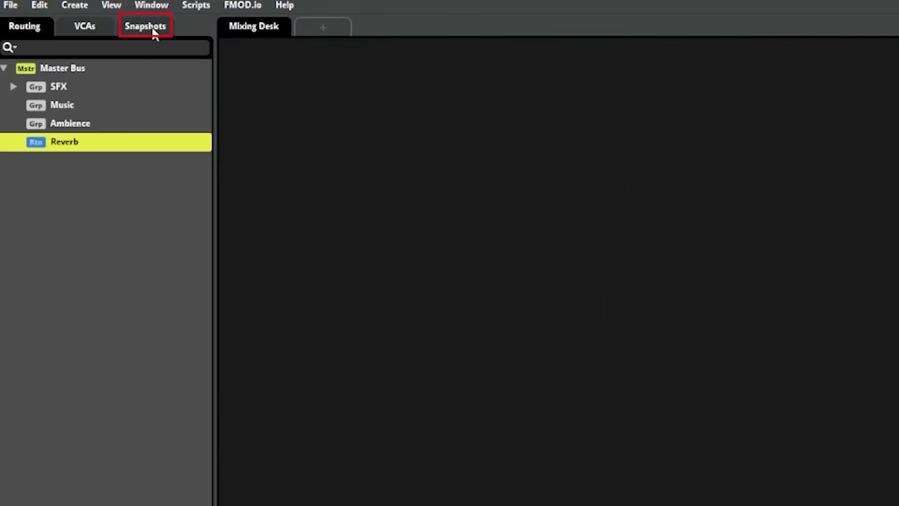
Step: Create a new overriding snapshot named Normal in the Snapshots list
left_click(155, 32)
right_click(16, 126)
mouse_move(41, 134)
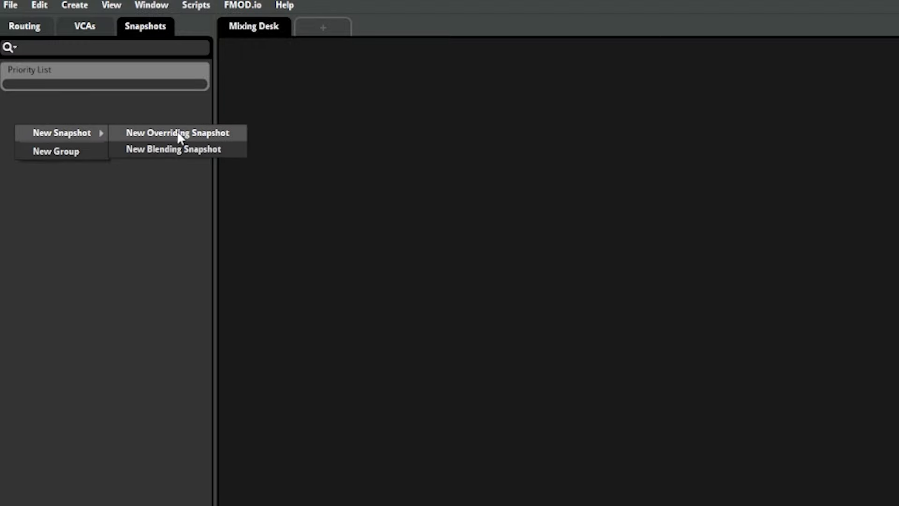
left_click(224, 133)
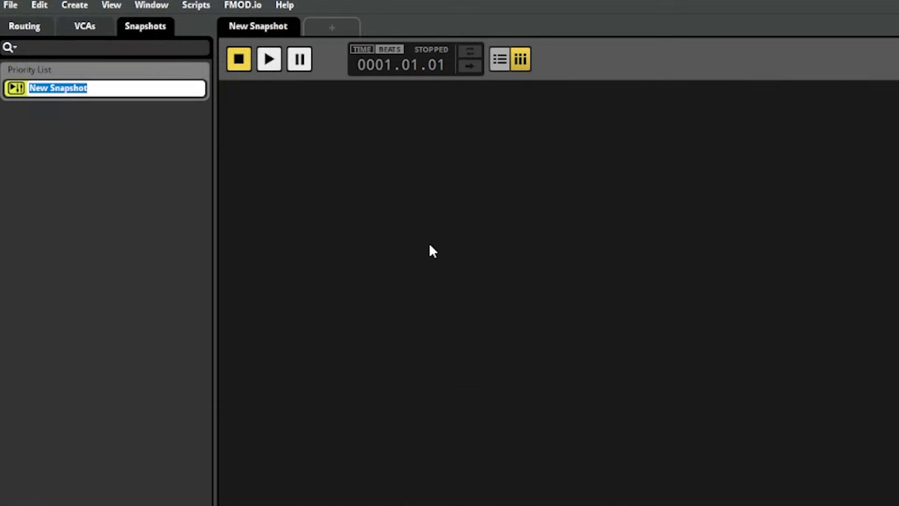
type("Normal")
key("Return")
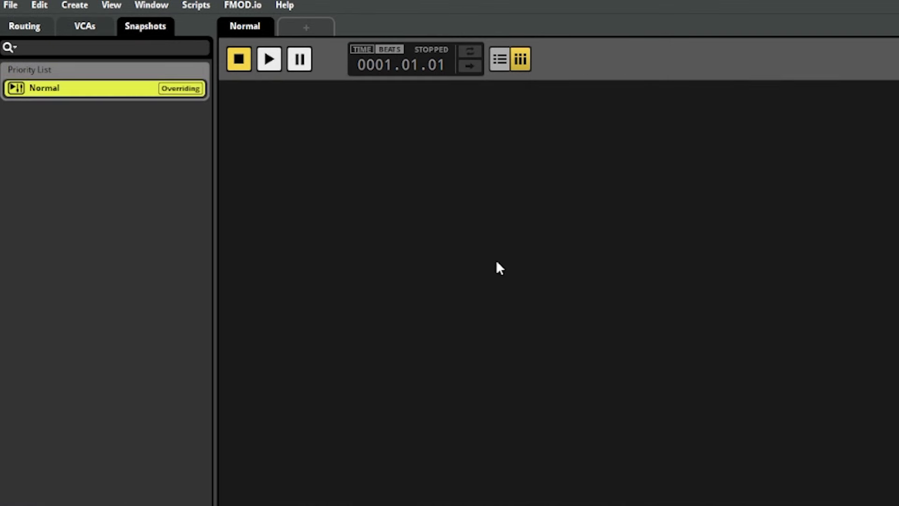
Step: Create a second overriding snapshot named Underwater
right_click(11, 146)
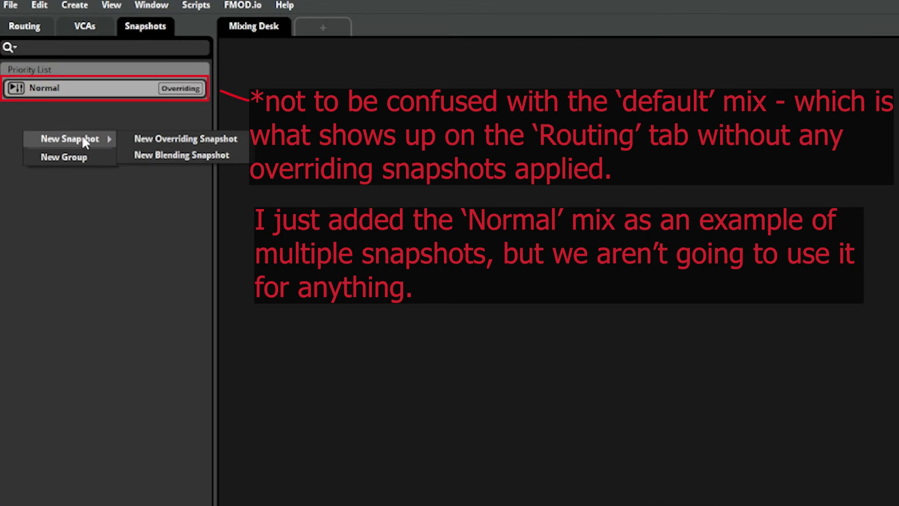
mouse_move(86, 140)
left_click(223, 136)
type("Underwater")
key("Return")
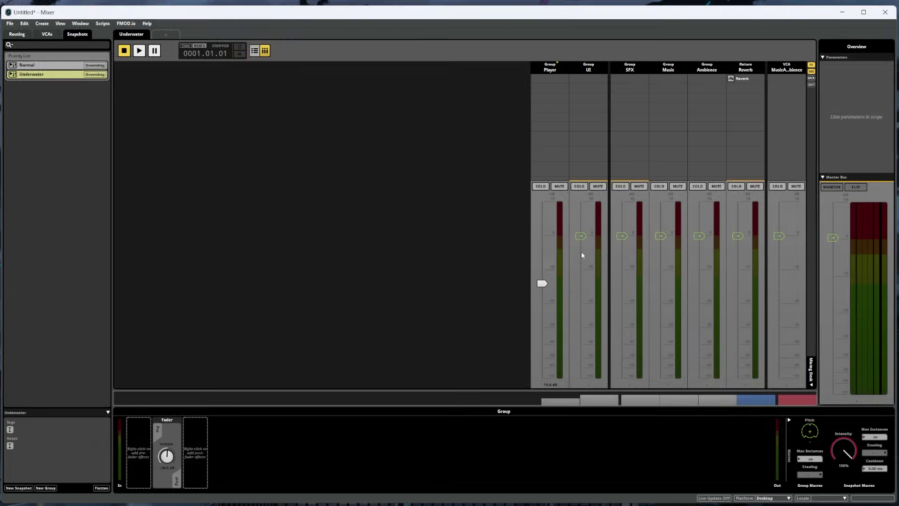
Step: In Underwater, lower SFX to -10.0 dB, Music to -11.5 dB, Ambience to -18.0 dB and the VCA, and raise Reverb to 2.50 dB
left_click(581, 252)
left_click_drag(622, 236, 623, 270)
left_click_drag(660, 236, 661, 274)
left_click_drag(699, 236, 699, 297)
left_click_drag(737, 240, 779, 293)
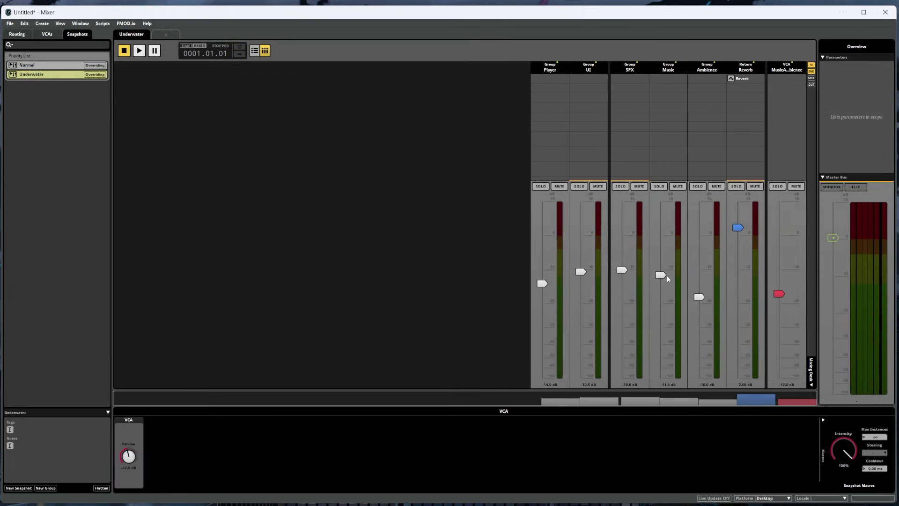
Step: Add a Multiband EQ to Master with its low-pass at 187 Hz, Q 1.60
left_click(827, 197)
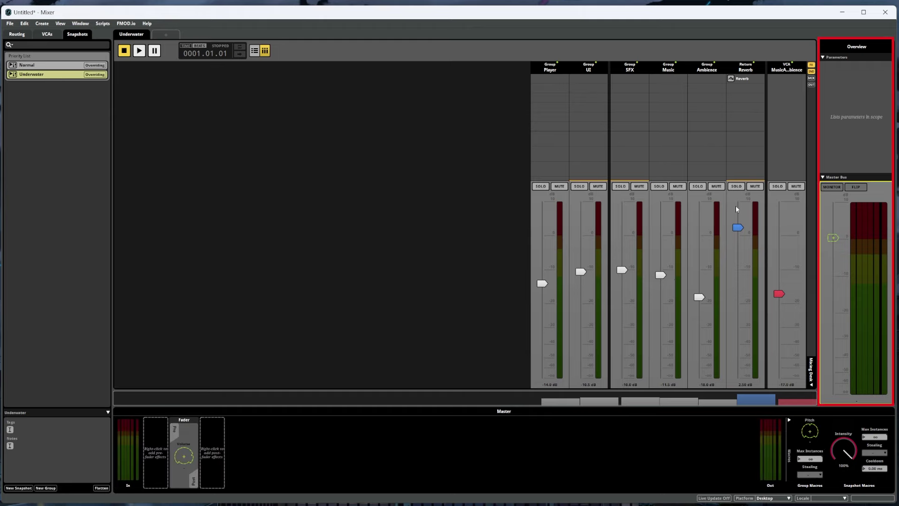
right_click(211, 454)
mouse_move(220, 443)
left_click(281, 460)
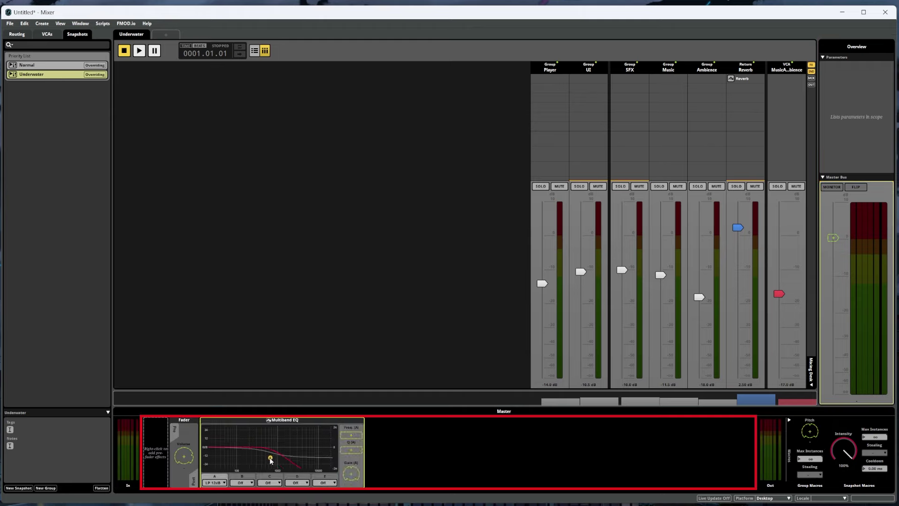
mouse_move(236, 454)
left_mouse_down()
mouse_move(250, 457)
mouse_move(248, 449)
left_mouse_up()
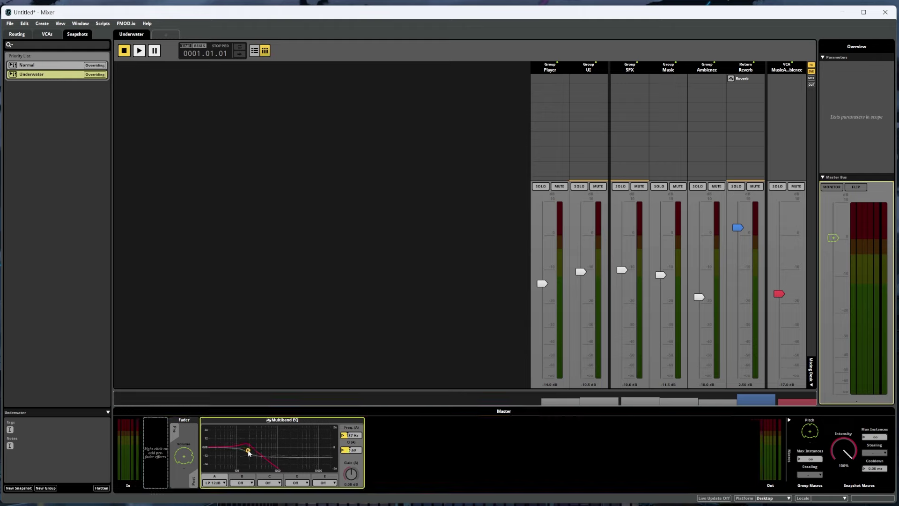
Step: Add a Reverb send to the Master bus
right_click(382, 454)
mouse_move(412, 464)
left_click(466, 465)
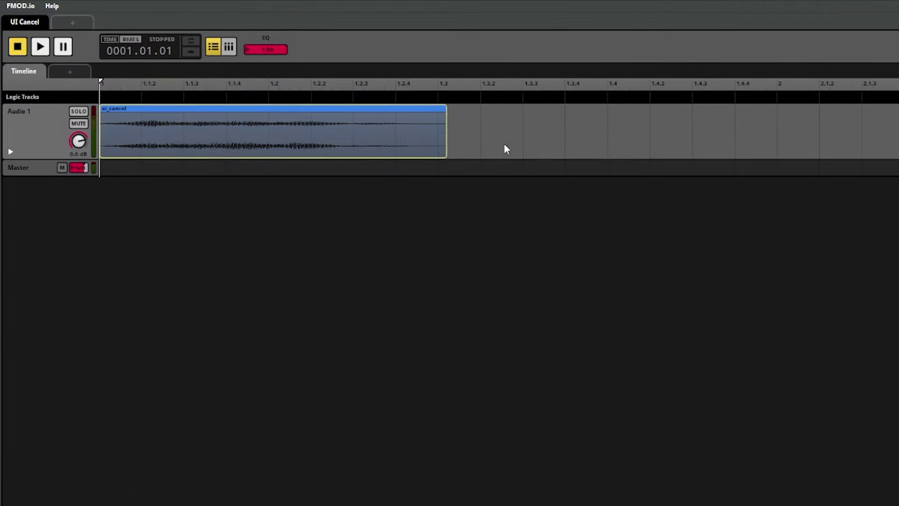
Step: Add the Underwater snapshot instrument to UI Cancel on a new Audio 2 track
right_click(473, 133)
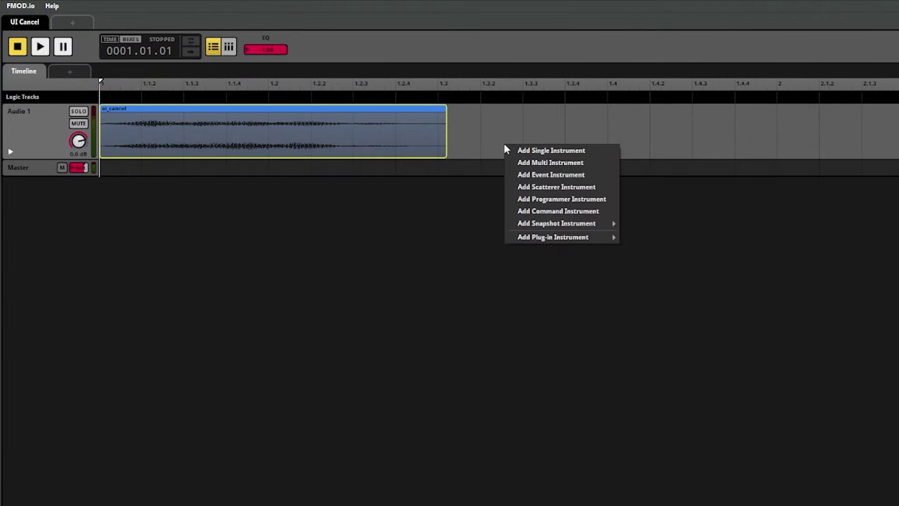
mouse_move(534, 198)
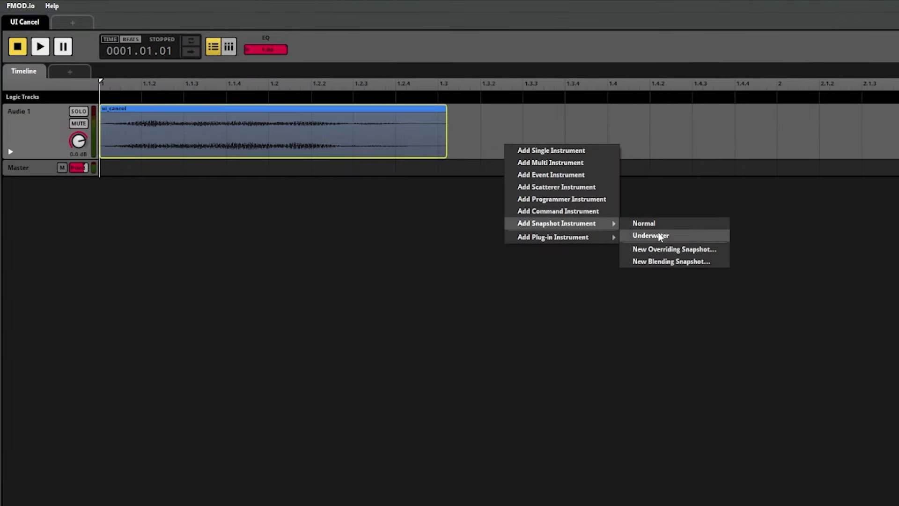
left_click(686, 240)
left_click_drag(501, 130, 447, 186)
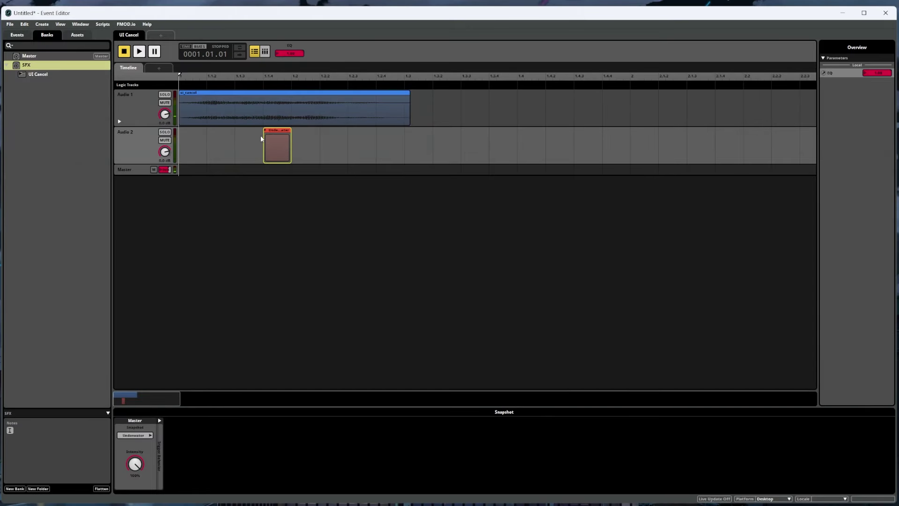
Step: Place a second ui_cancel copy on Audio 1, align Underwater under it, and play the event
left_click_drag(215, 117, 494, 116)
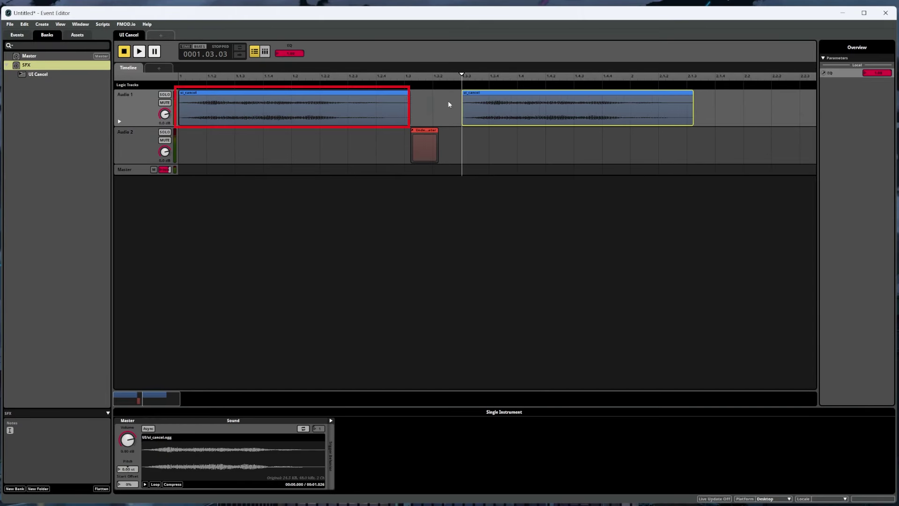
left_click_drag(438, 145, 694, 146)
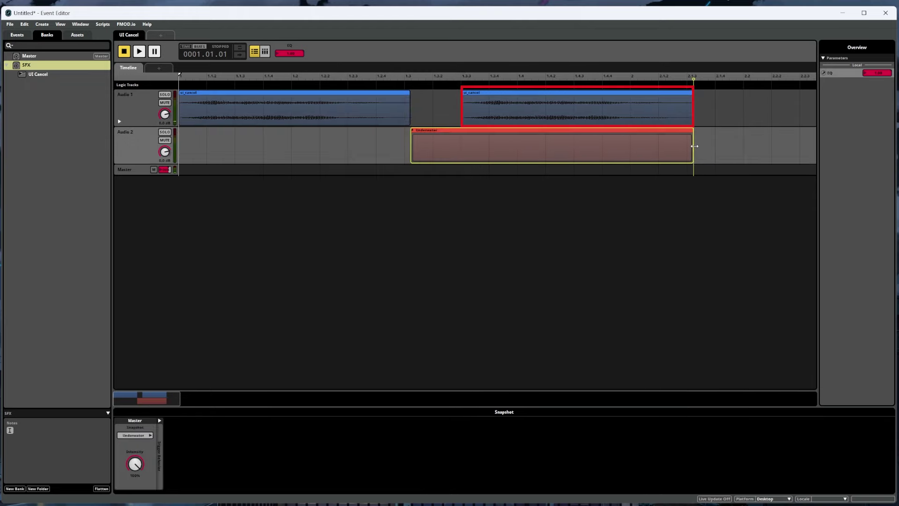
left_click_drag(411, 146, 463, 148)
left_click(139, 52)
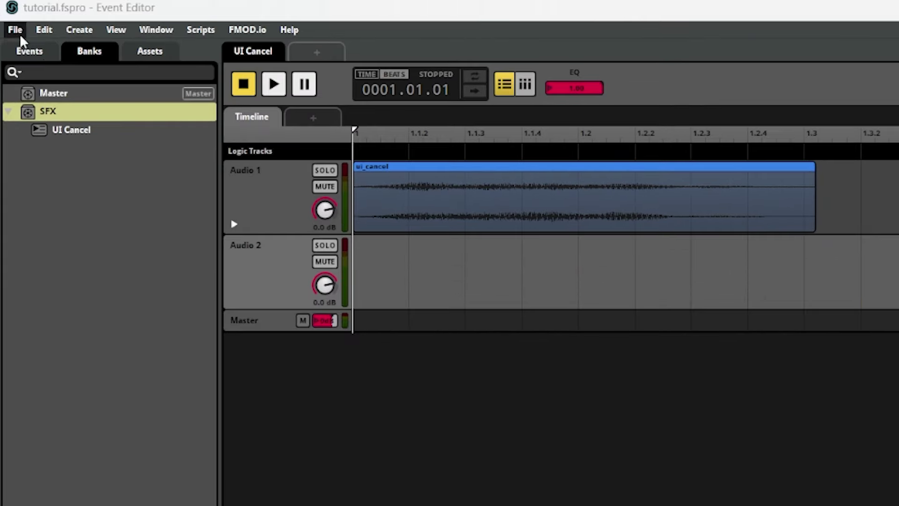
Step: Build the project's banks and view them in the Build\Desktop folder
left_click(9, 24)
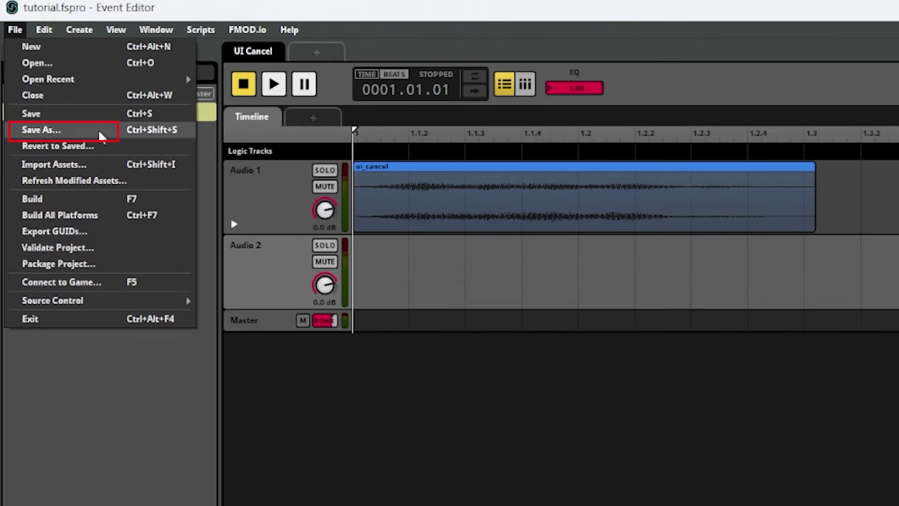
left_click(85, 200)
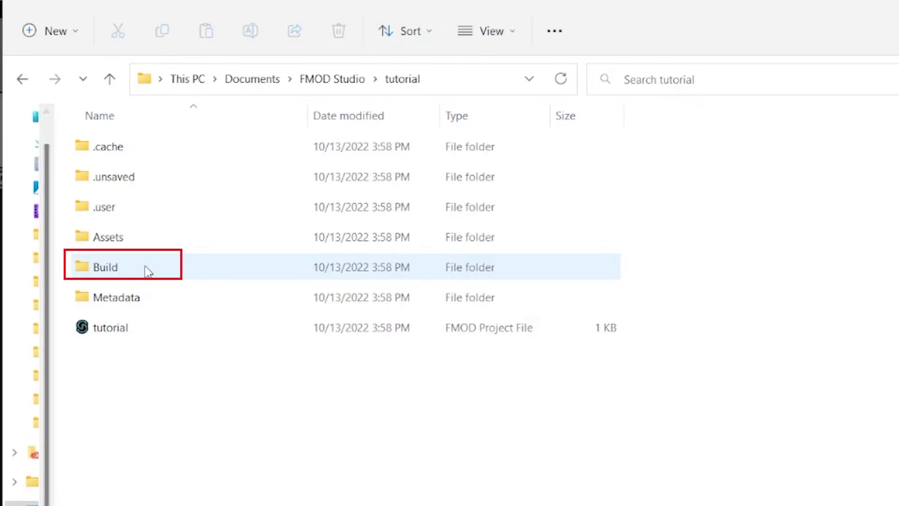
double_click(146, 269)
double_click(135, 148)
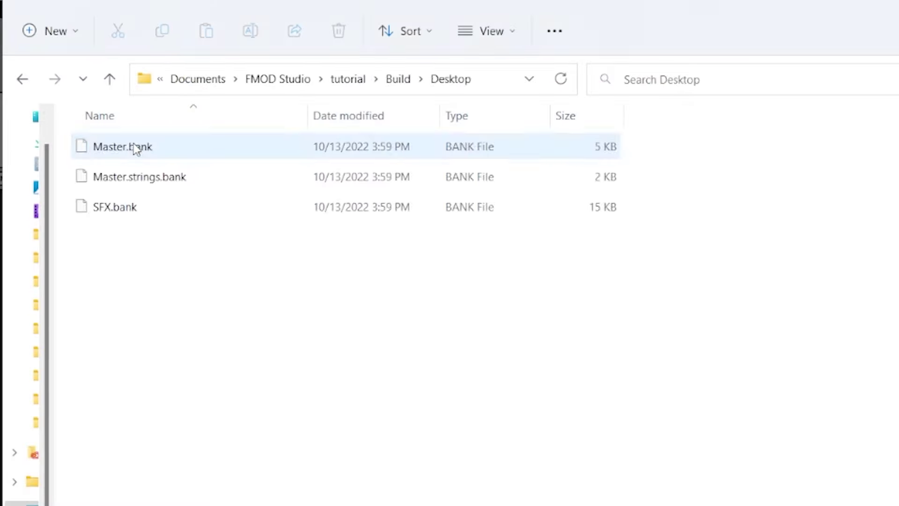